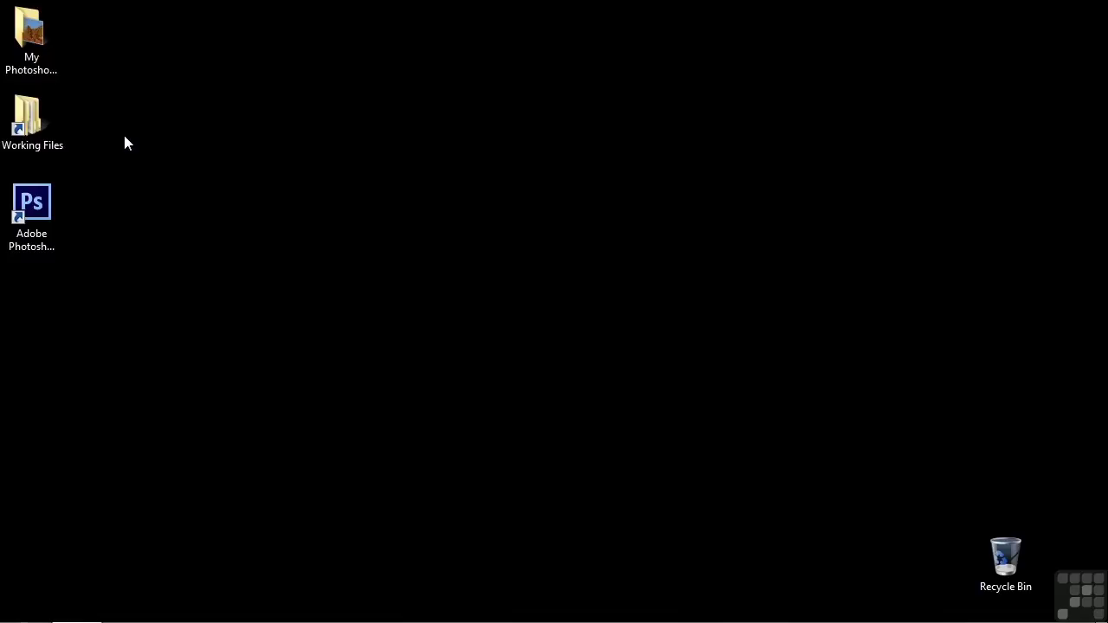
Launch Adobe Photoshop from its desktop shortcut
double_click(38, 196)
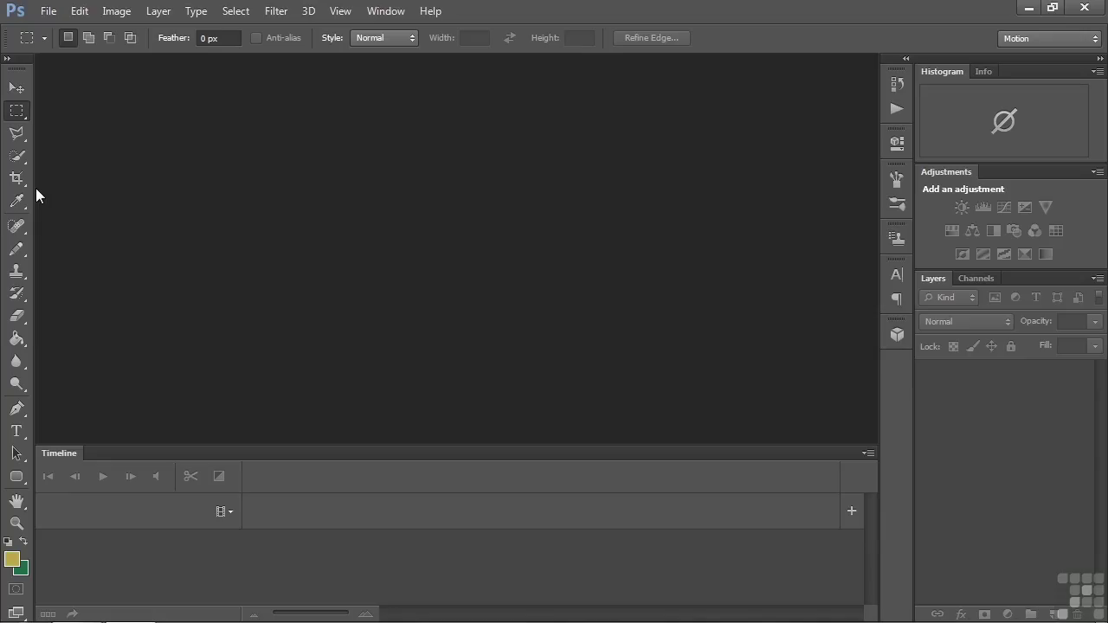
Add timelapse-1.mp4 from the Digital Juice stock footage folder to the timeline as a new document
click(852, 511)
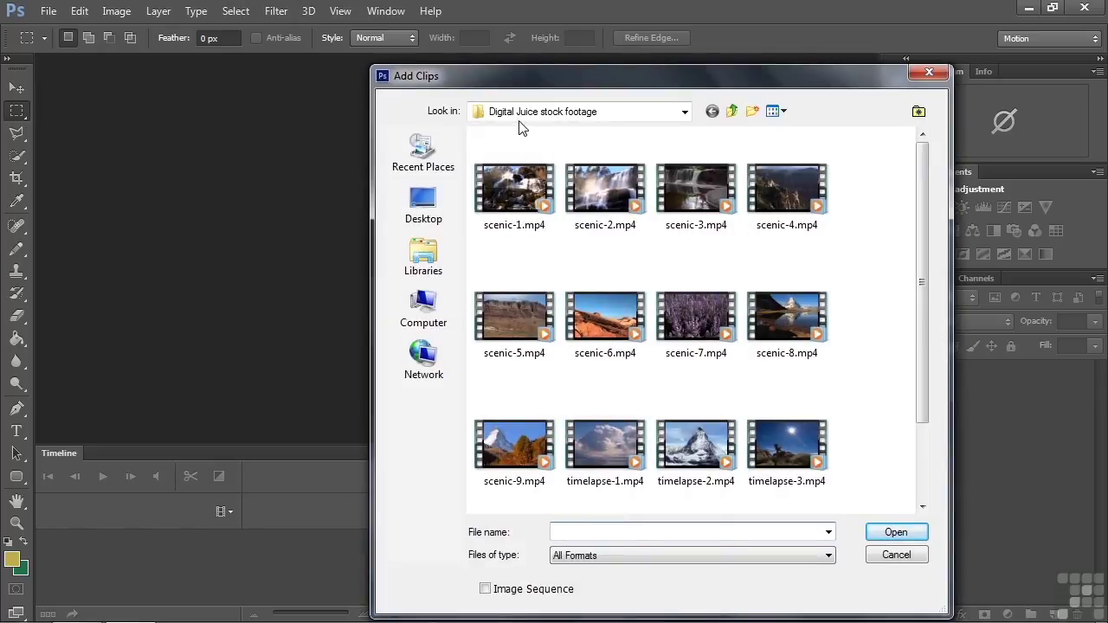
click(732, 111)
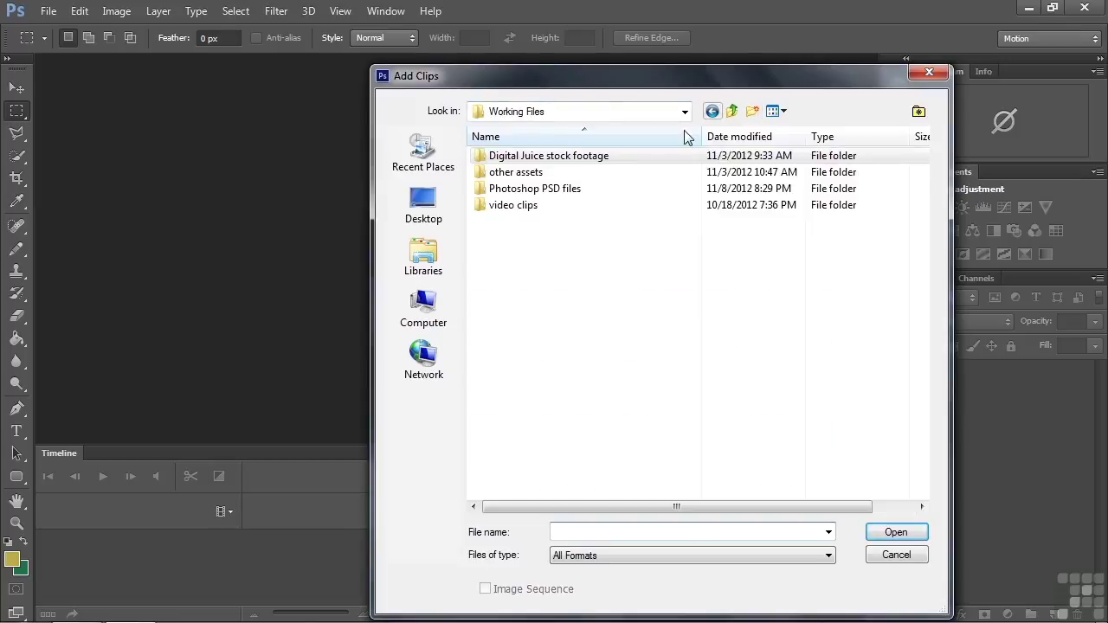
double_click(529, 156)
double_click(616, 444)
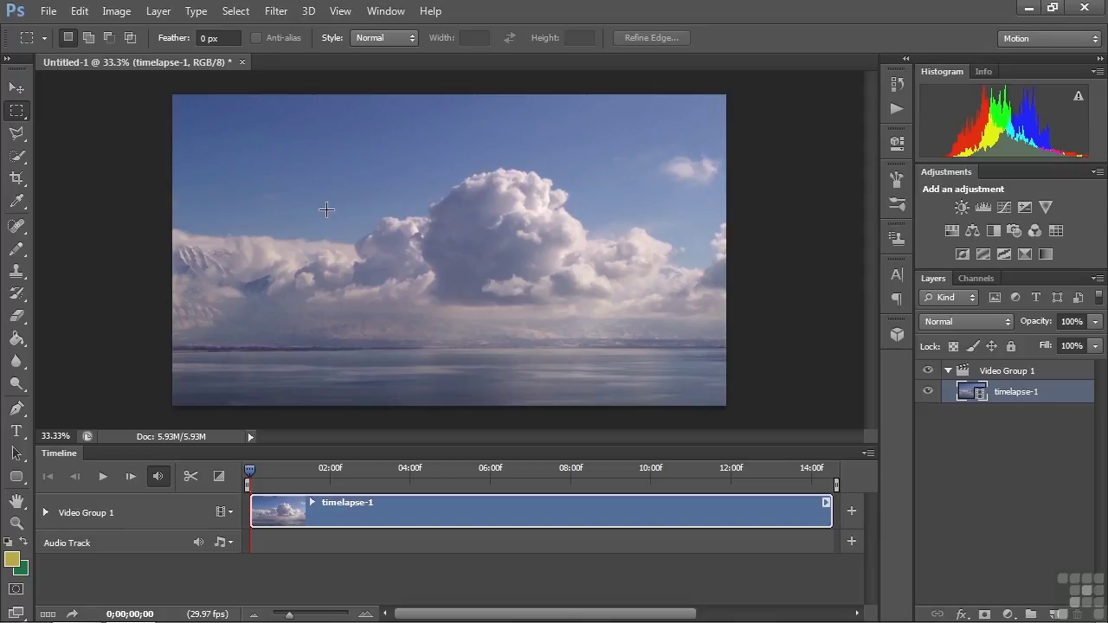
Start a Horizontal Type layer, cancel it, and show the video track's media options
click(15, 430)
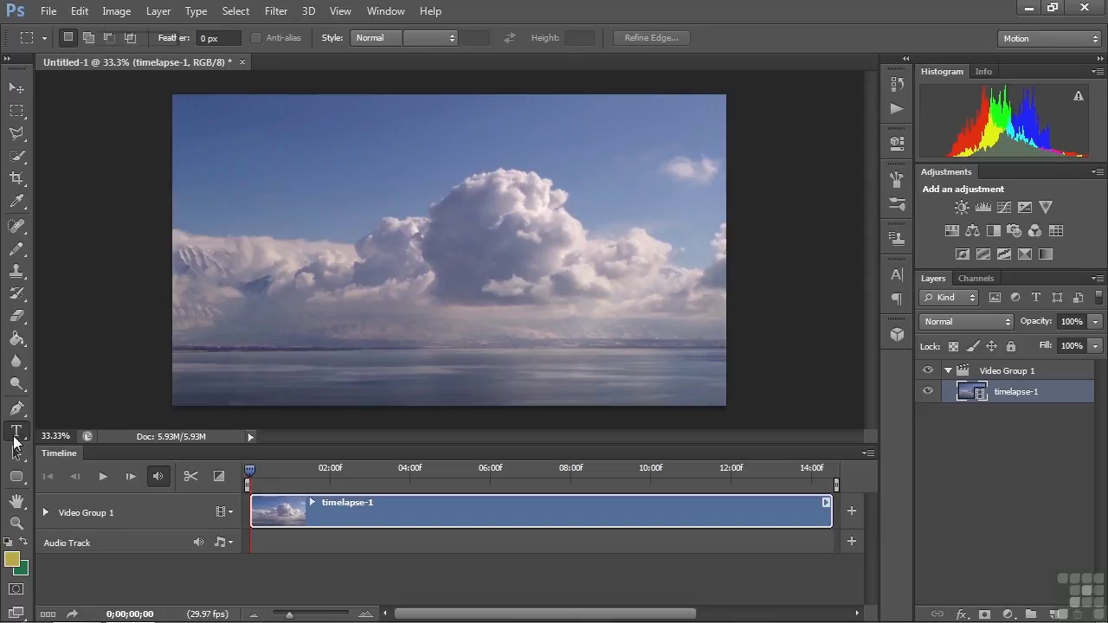
click(258, 202)
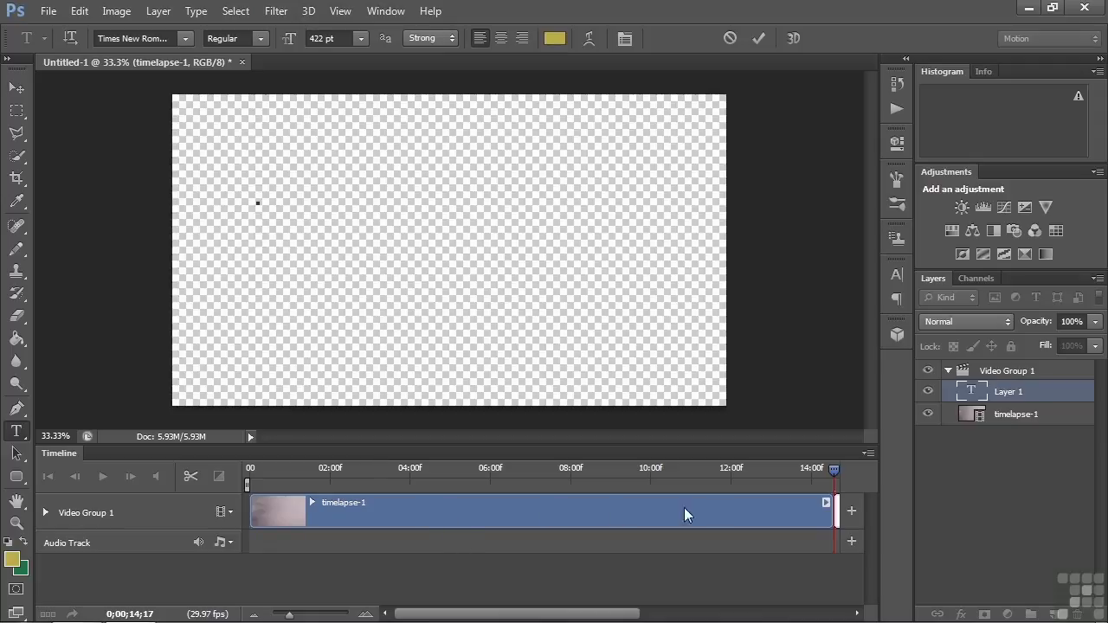
key(Escape)
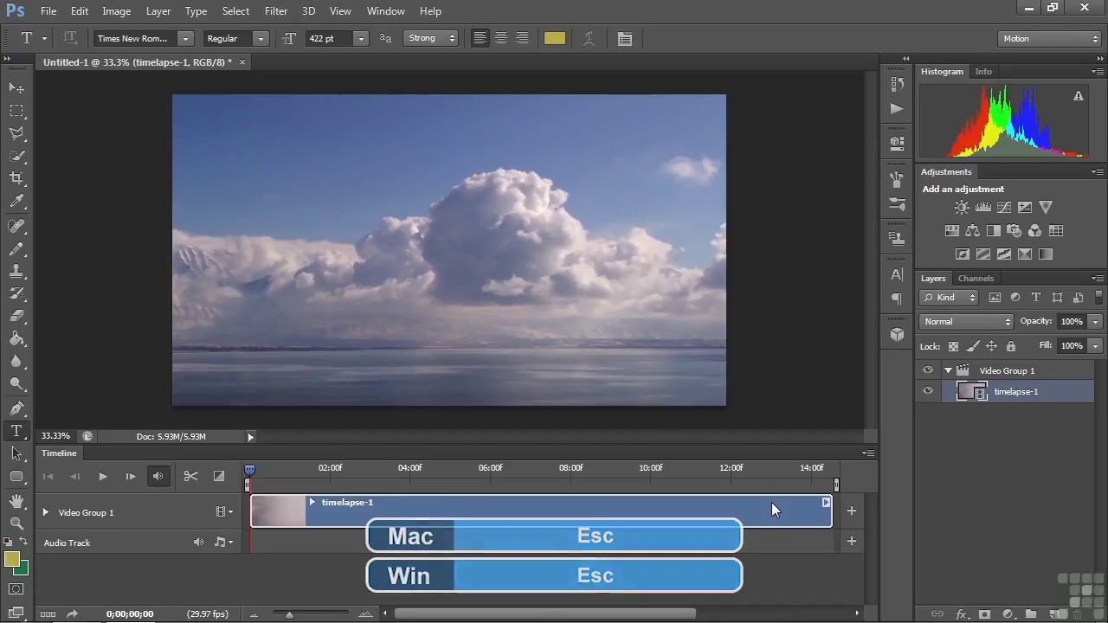
click(229, 512)
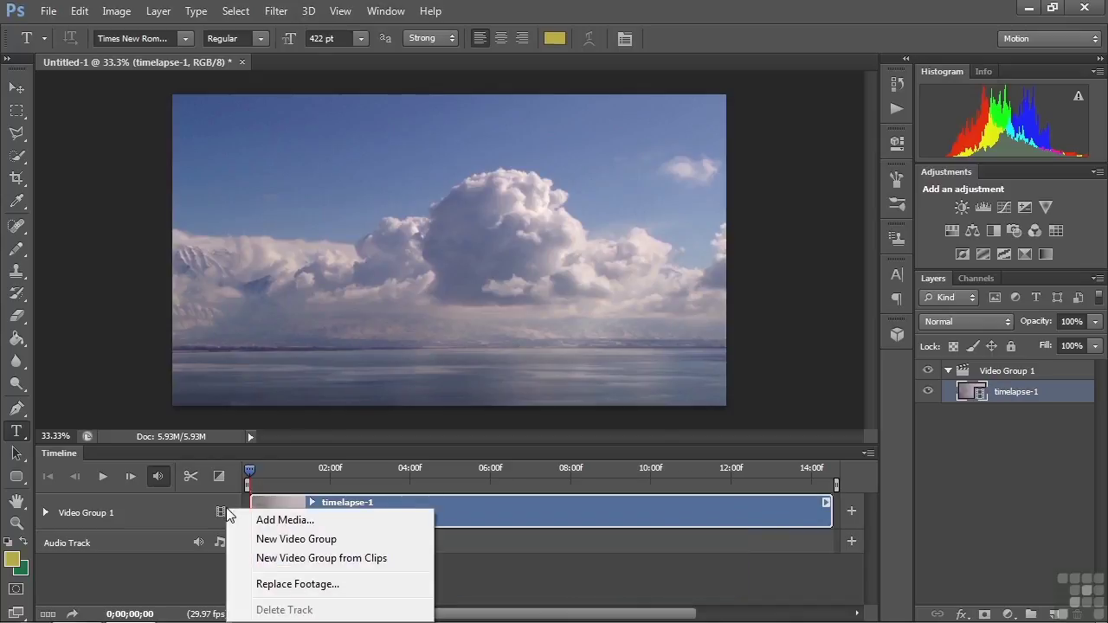
Create Video Group 2 and type 'Text' near the canvas's upper left
click(277, 539)
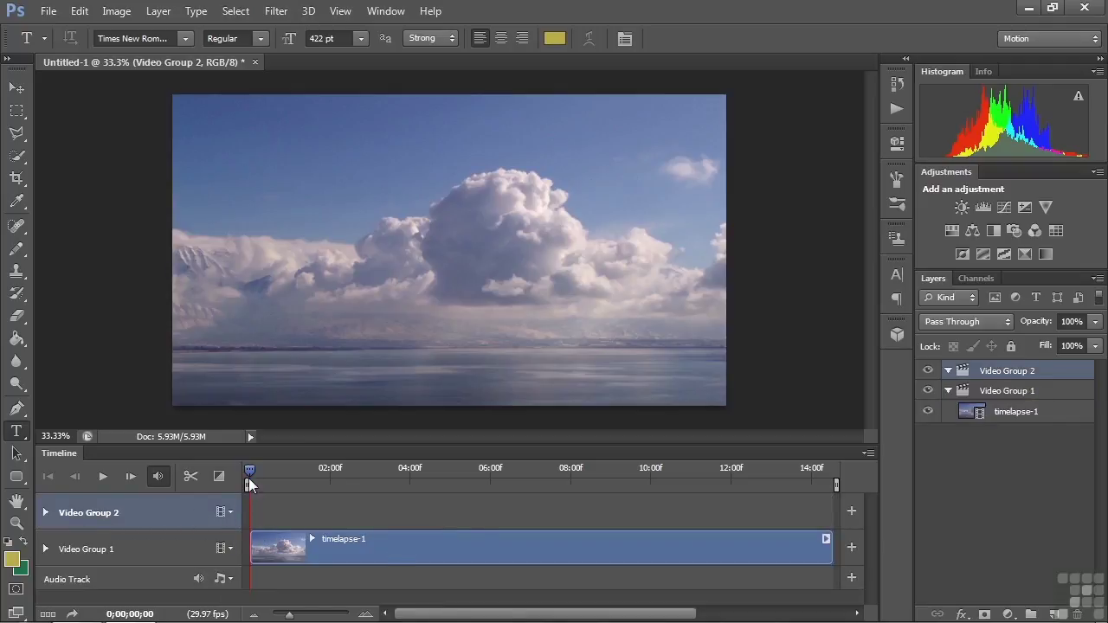
click(249, 189)
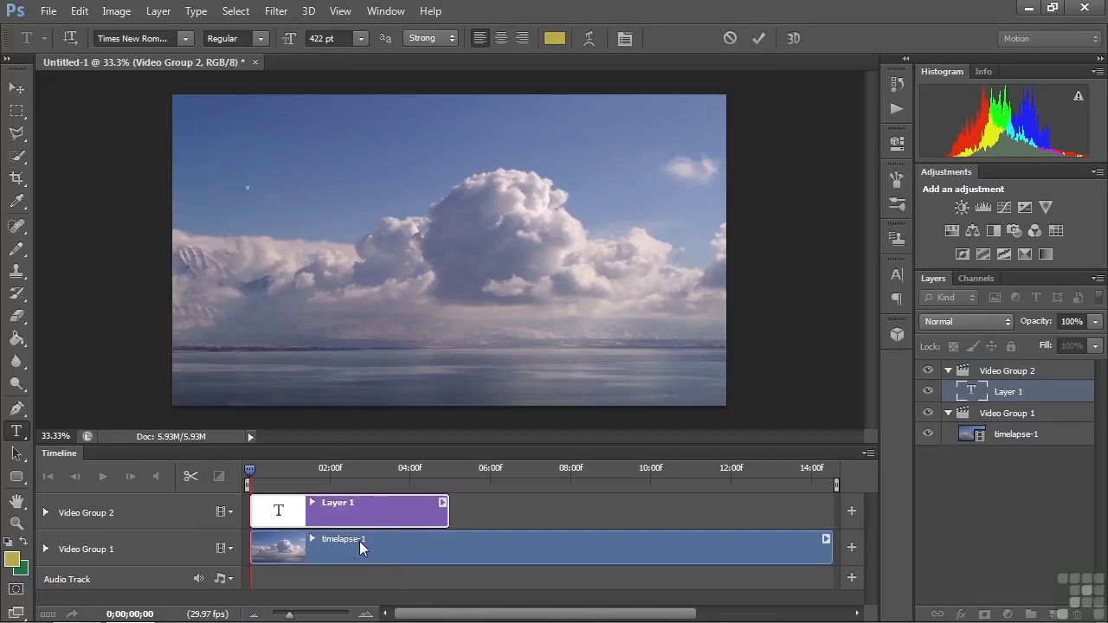
text(Text)
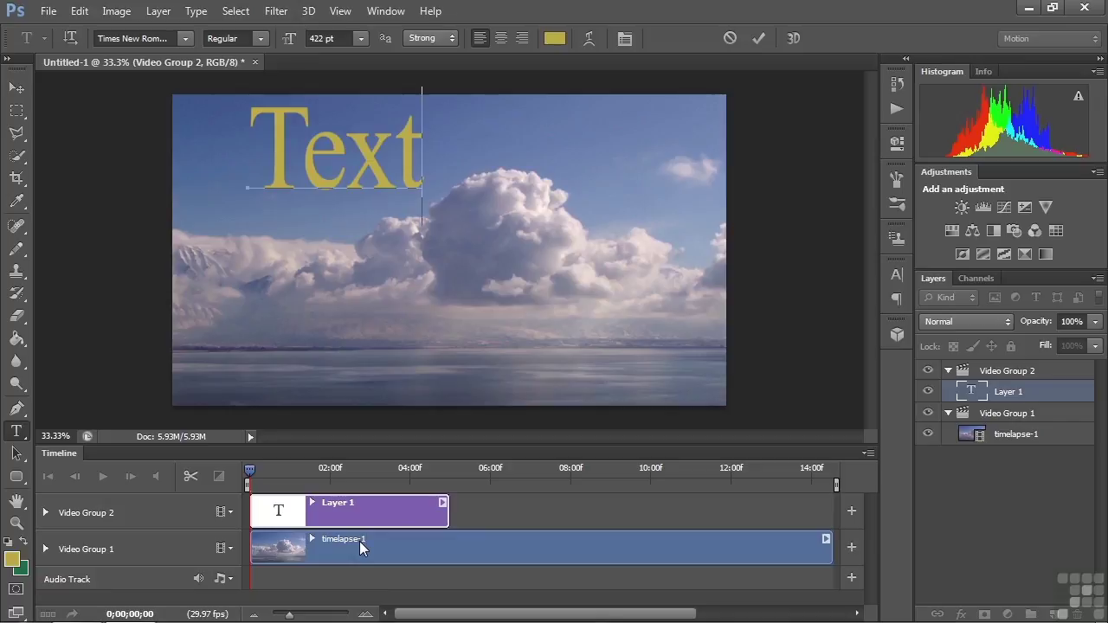
key(ctrl+Return)
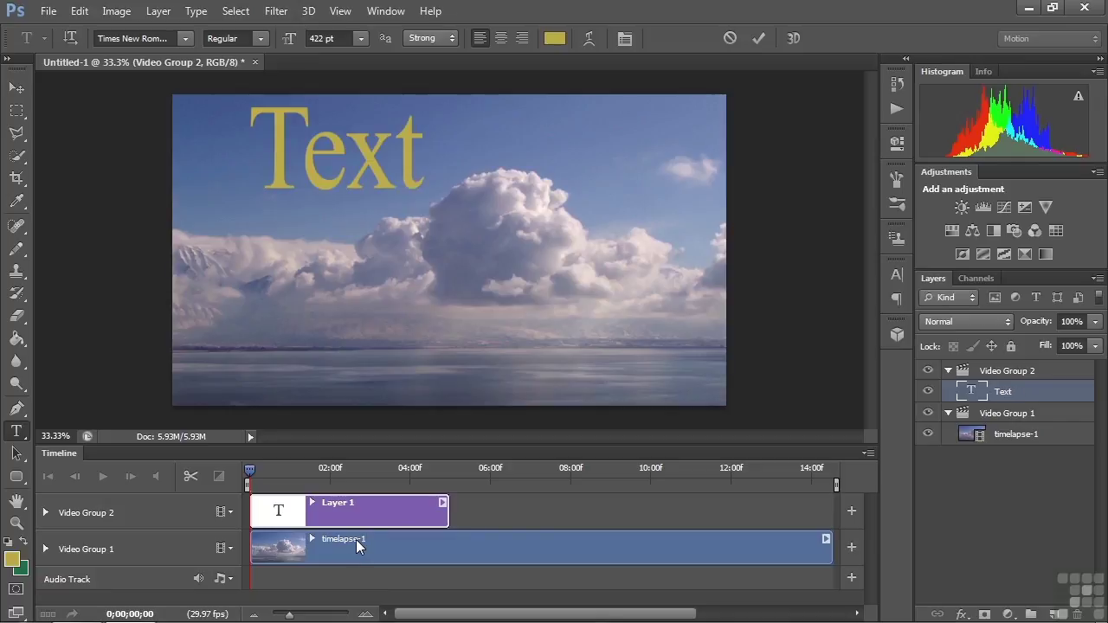
Centre the Text layer and scale it to about 249% width and 166% height
key(ctrl+t)
drag(358, 222, 456, 253)
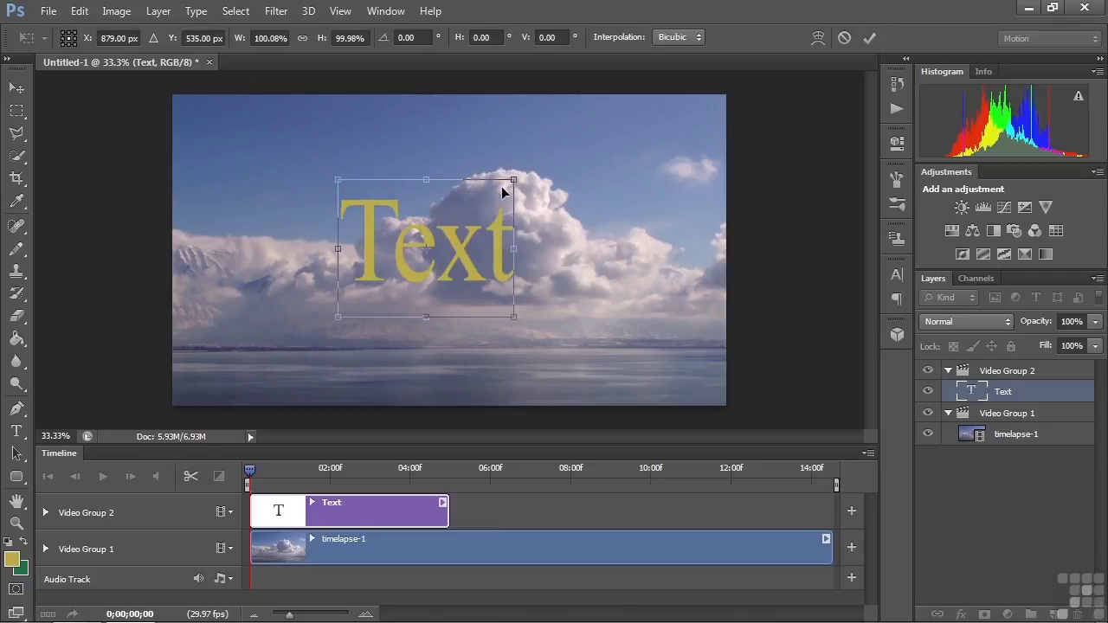
drag(513, 179, 665, 142)
drag(337, 142, 215, 132)
drag(430, 327, 432, 362)
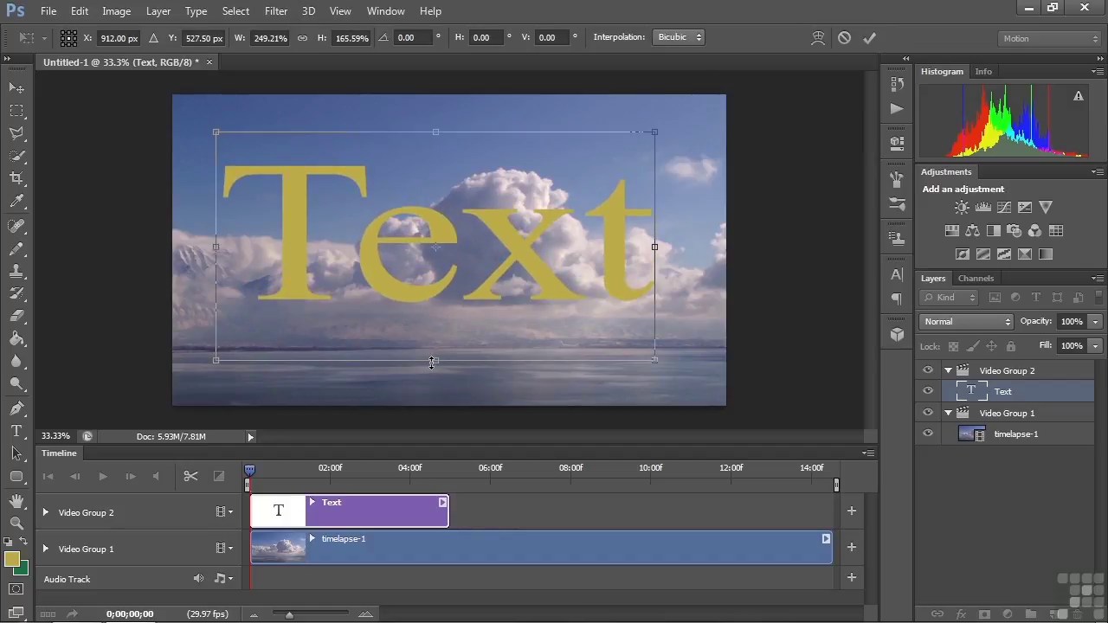
key(Return)
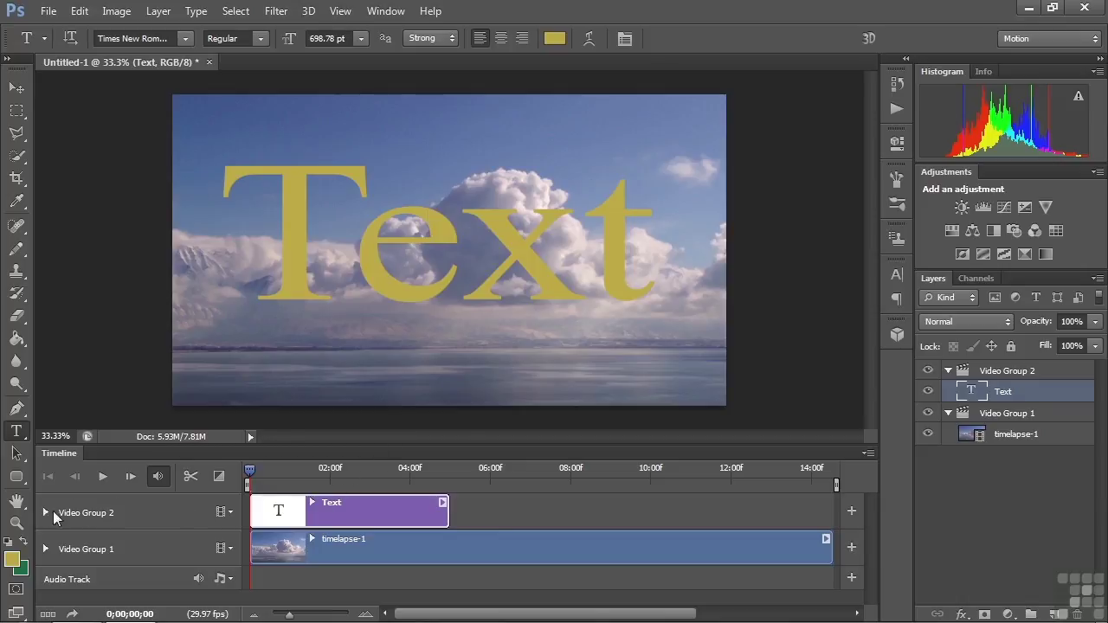
Enable Transform keyframing on the Text clip and move the playhead to 0;00;01;17
click(313, 502)
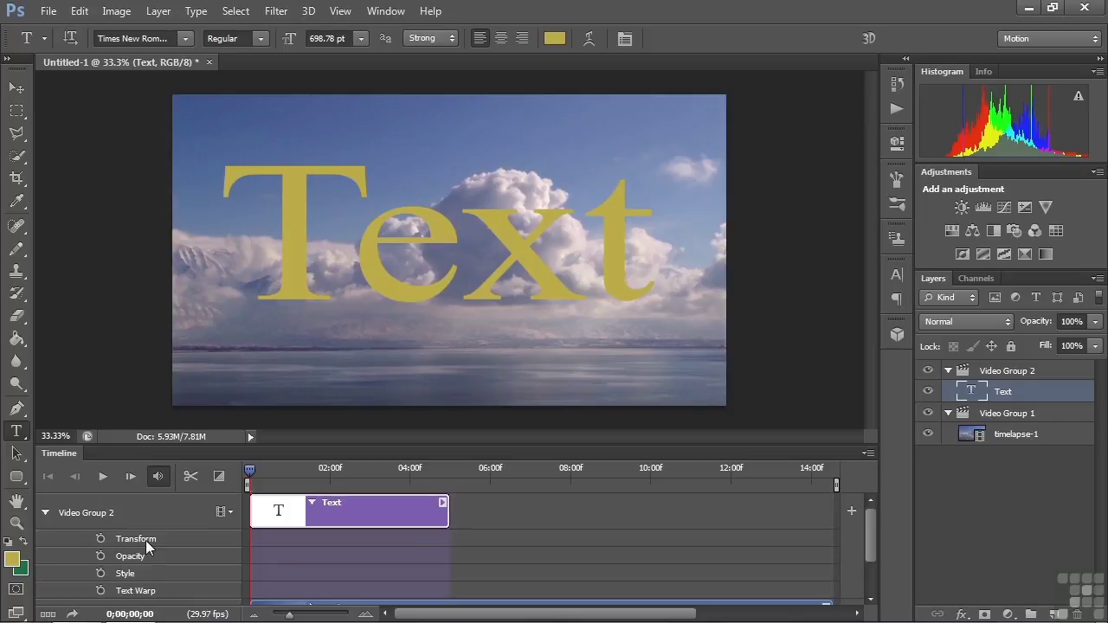
click(100, 538)
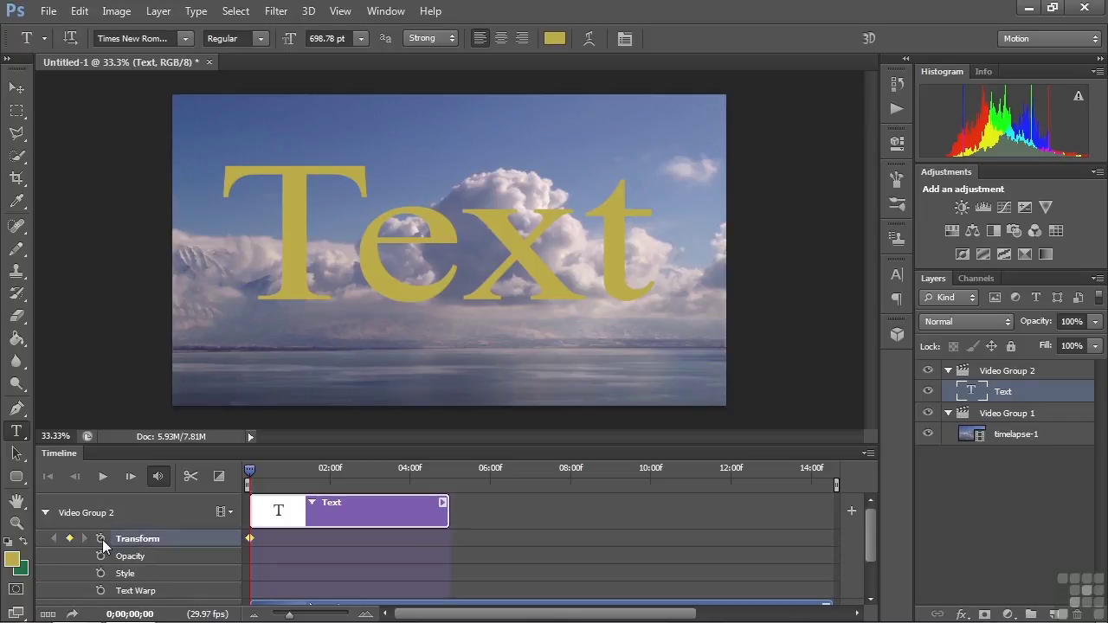
drag(250, 469, 312, 471)
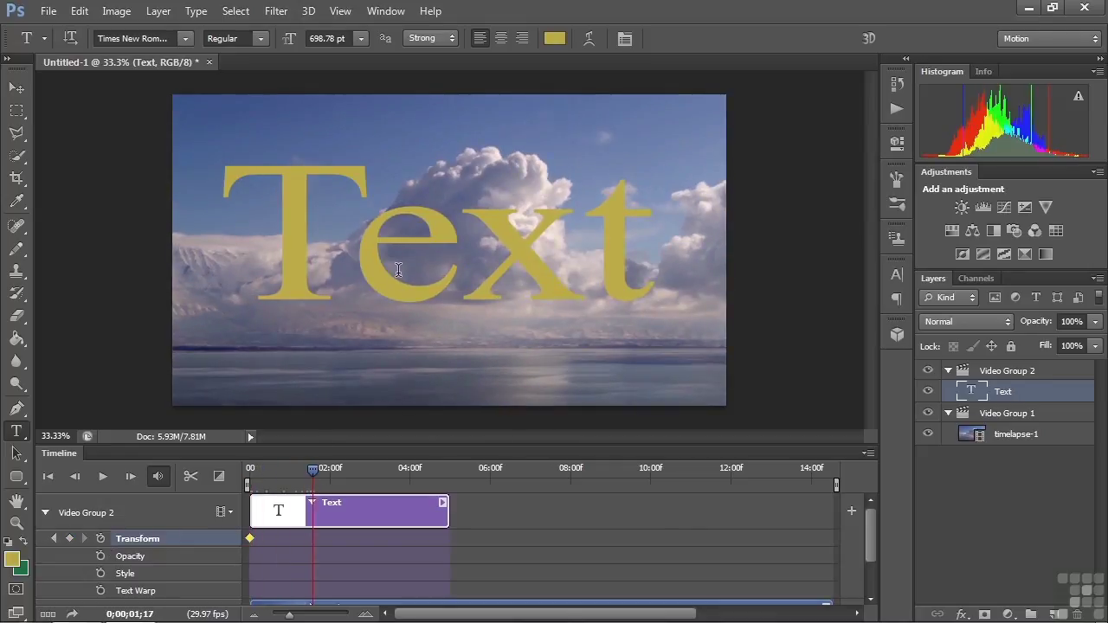
Shrink the text to about 60% and rotate it 17°, preview it, then delete the Transform keyframes
key(ctrl+t)
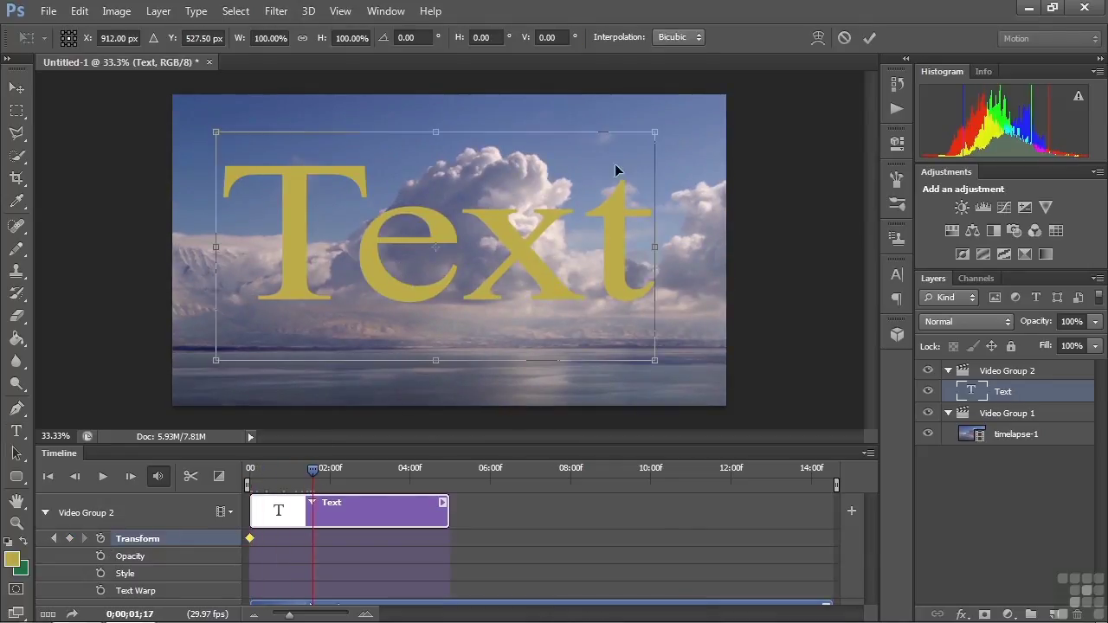
drag(652, 131, 482, 221)
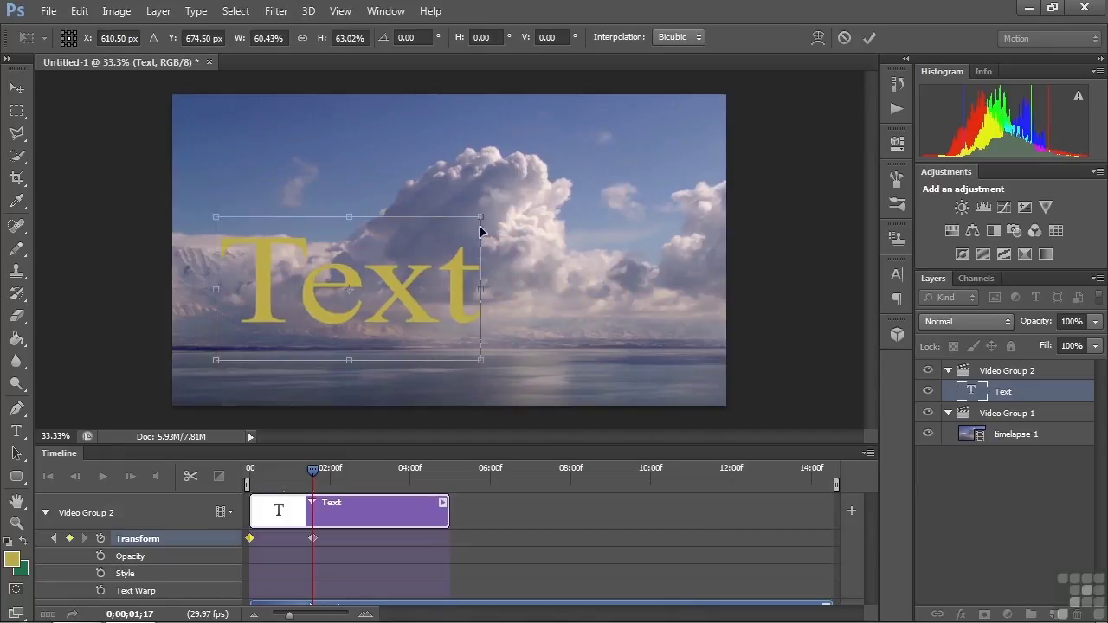
drag(507, 294, 499, 340)
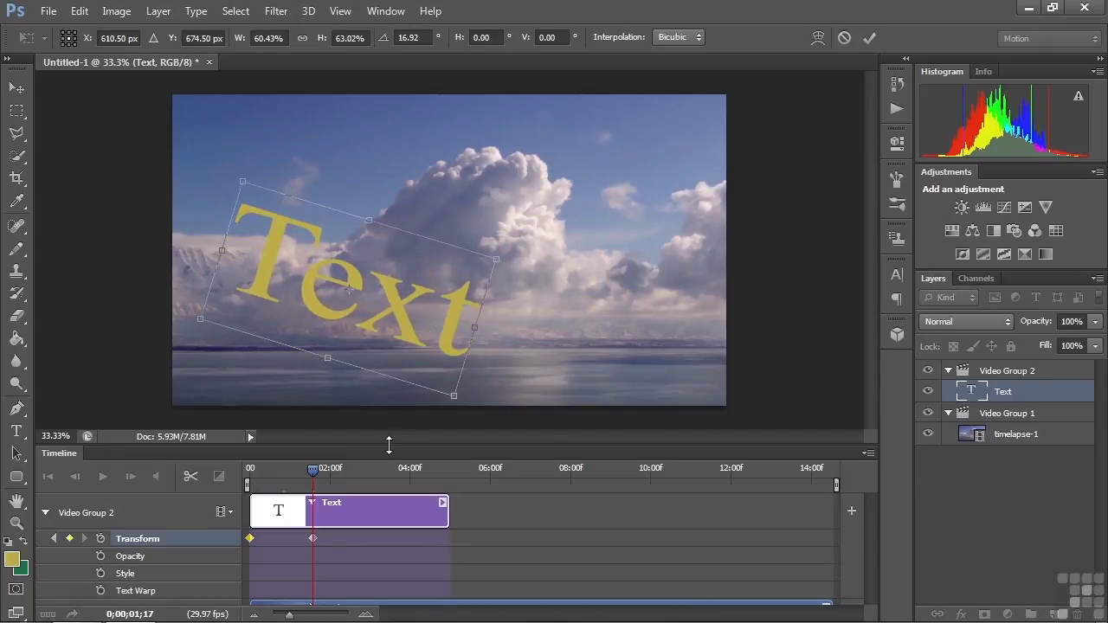
key(Return)
drag(321, 471, 273, 482)
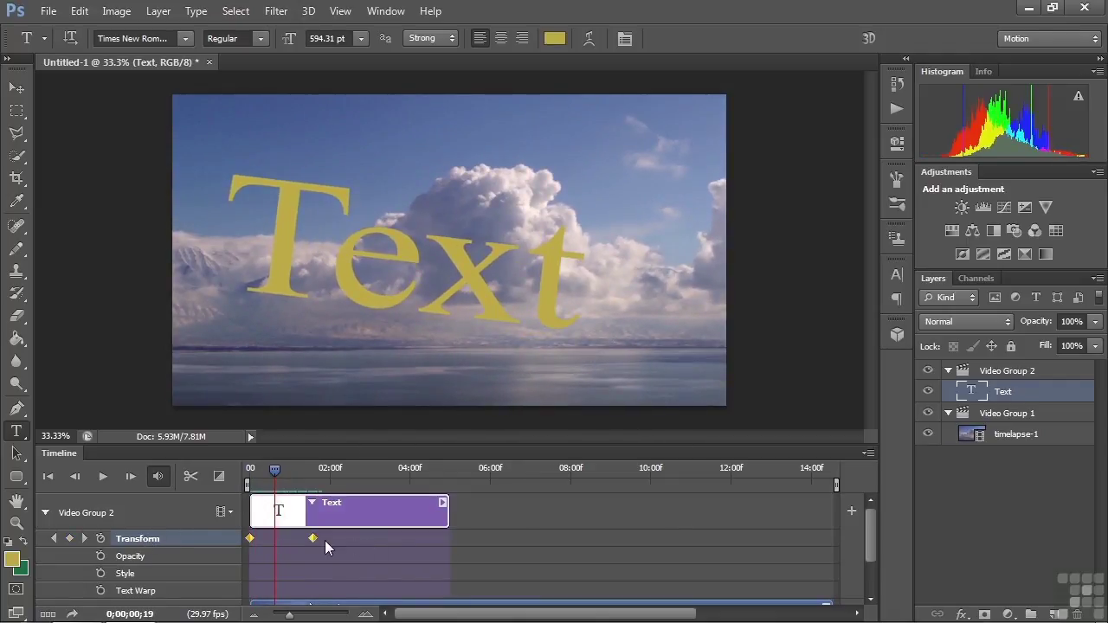
key(Delete)
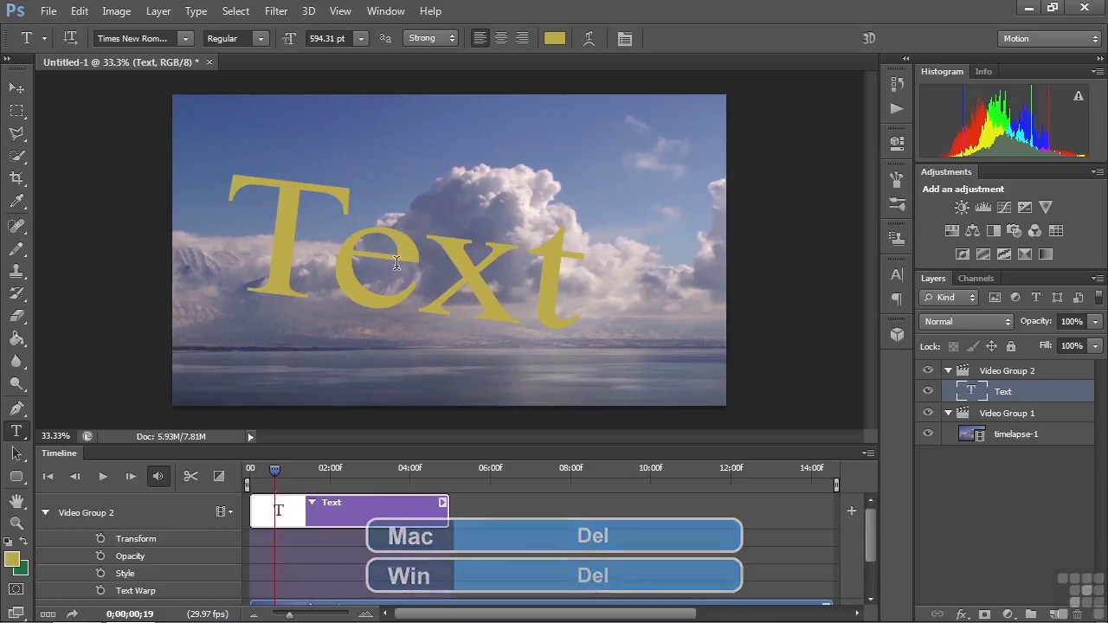
Revert through History to the first Free Transform step, restoring the large upright text
click(896, 83)
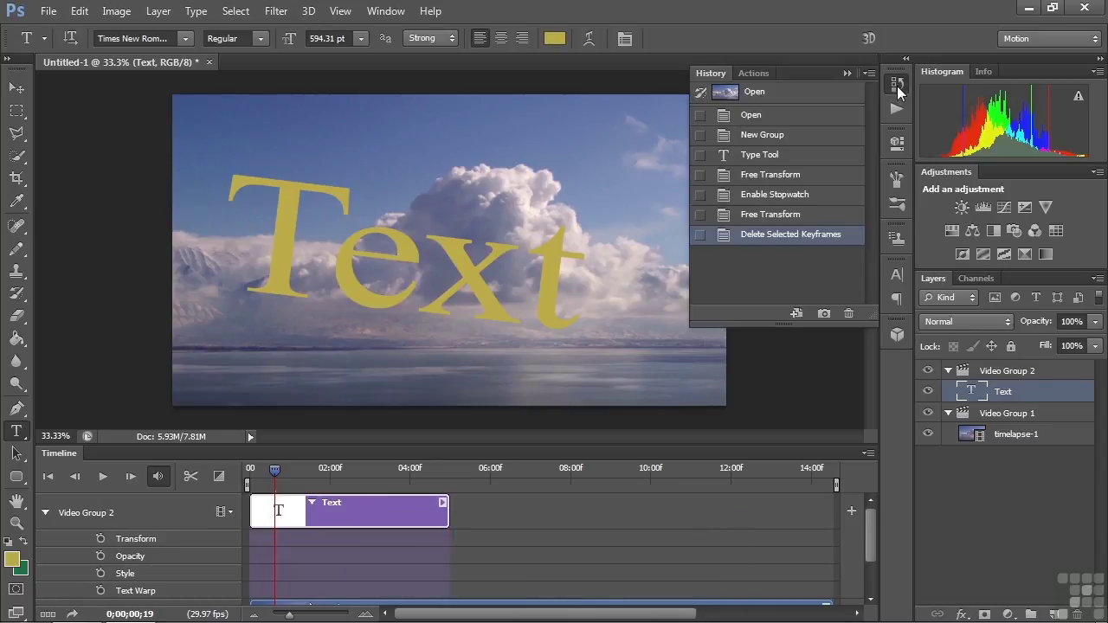
click(754, 156)
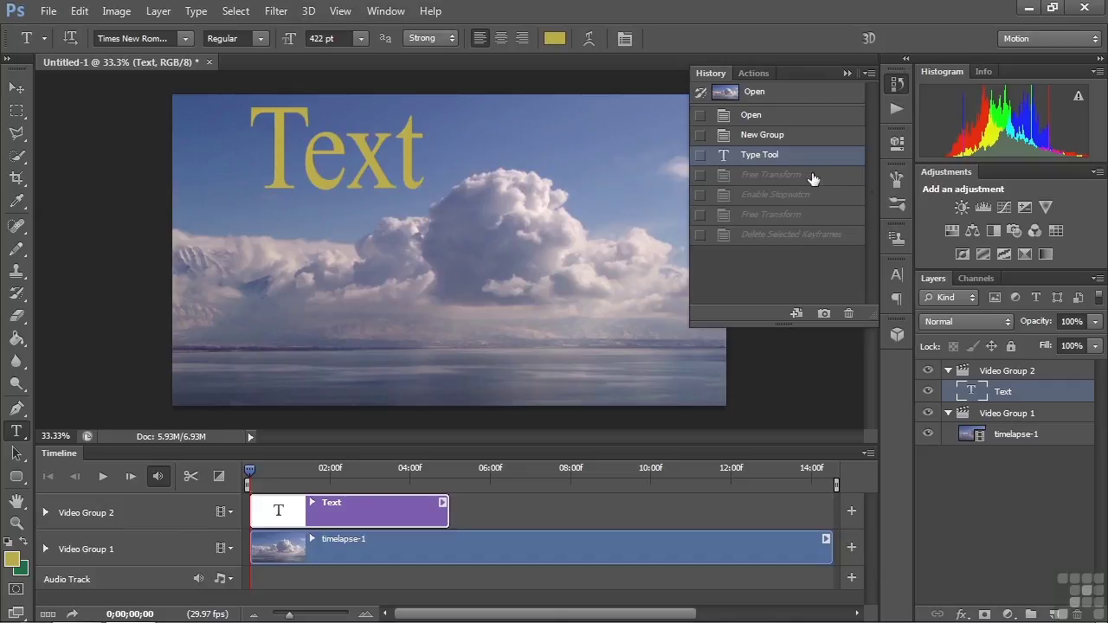
click(773, 178)
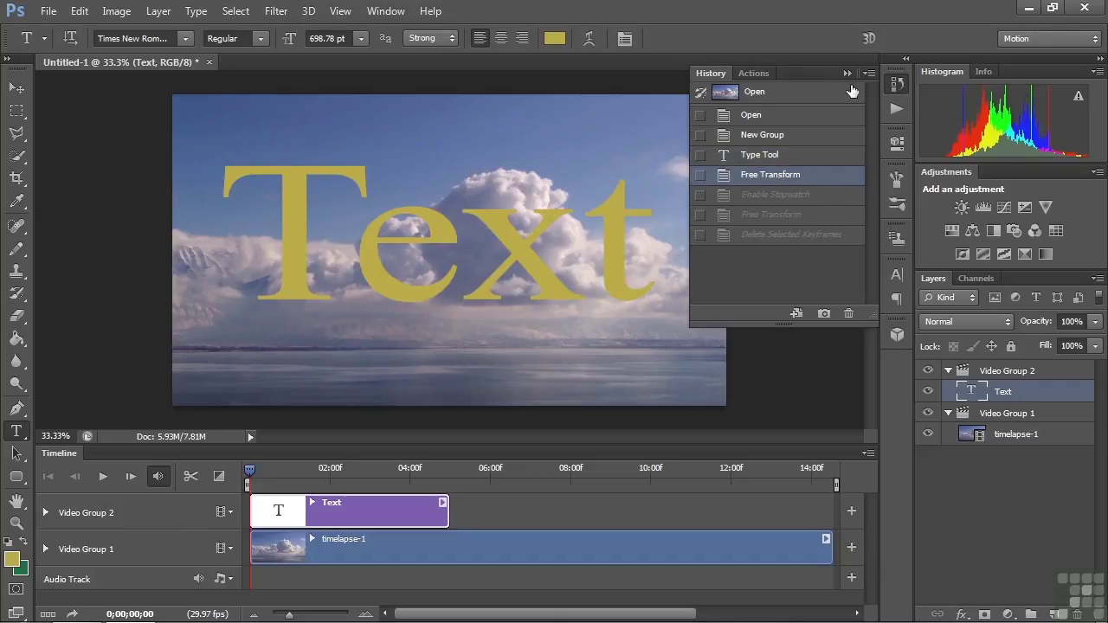
click(847, 75)
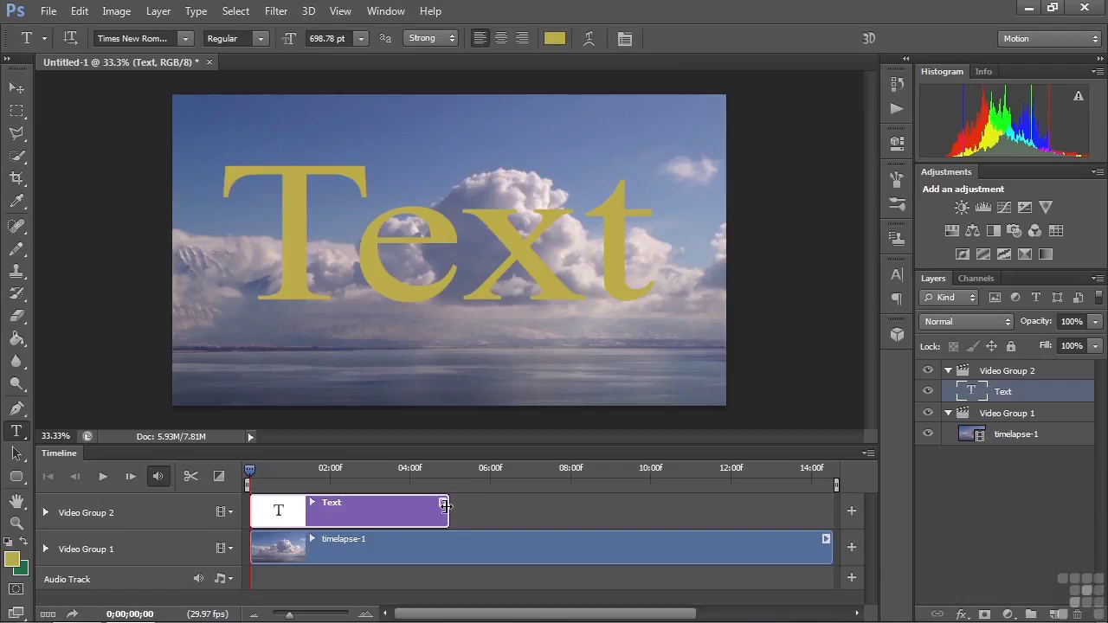
Lengthen the Text clip to end near 10:01 and expand its property rows
drag(446, 507, 649, 525)
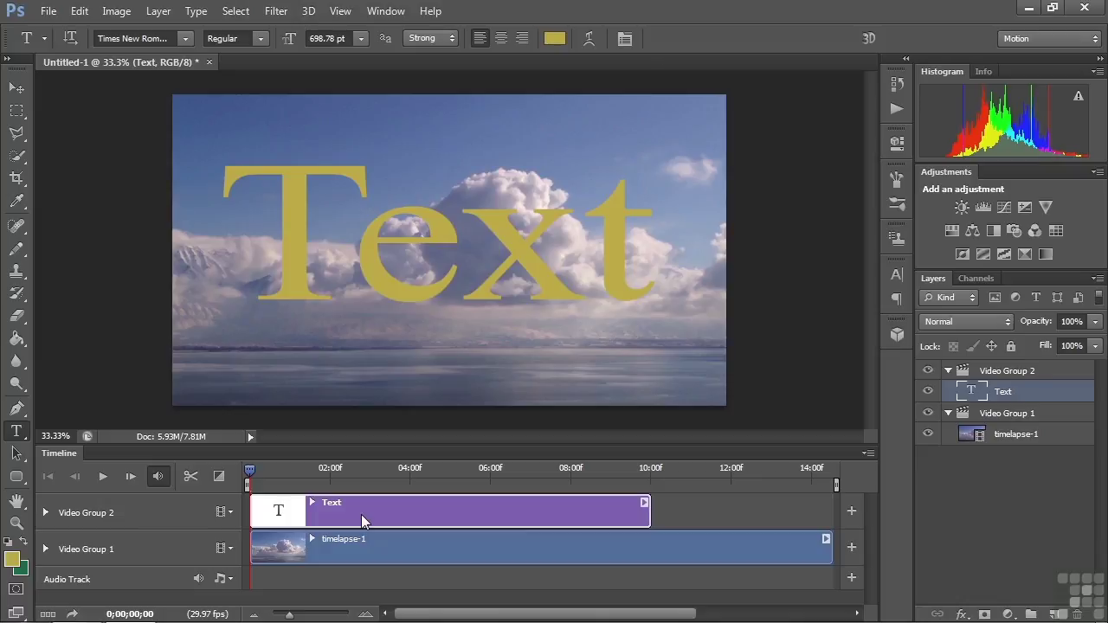
click(312, 502)
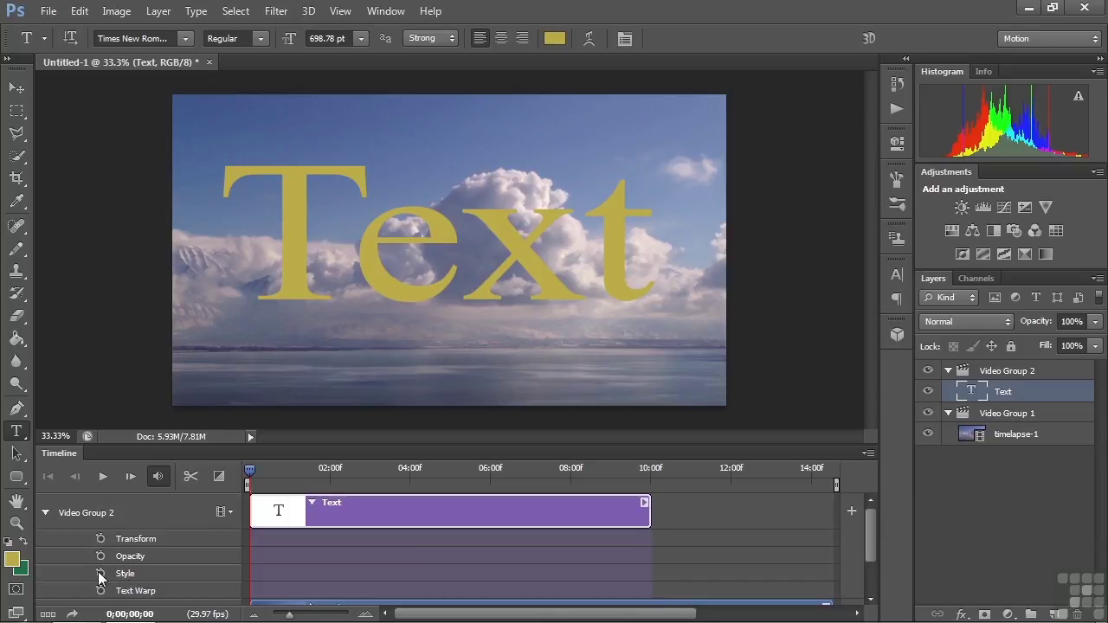
Add a Style keyframe at frame 0, move to 0;00;01;29, and open the Text layer's Layer Style
click(100, 574)
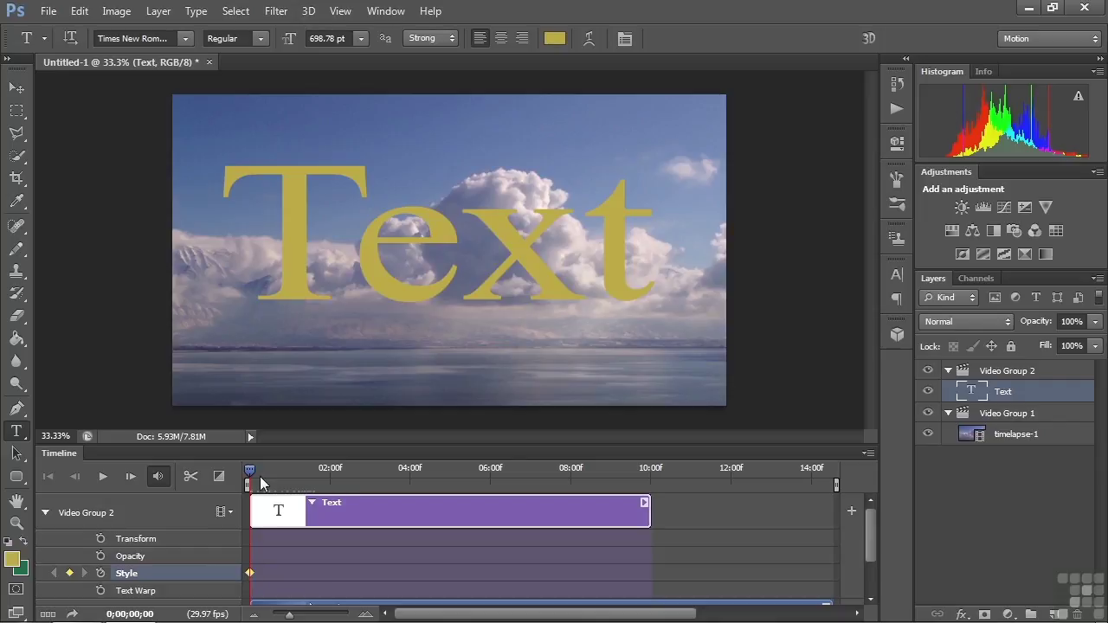
drag(252, 479, 328, 478)
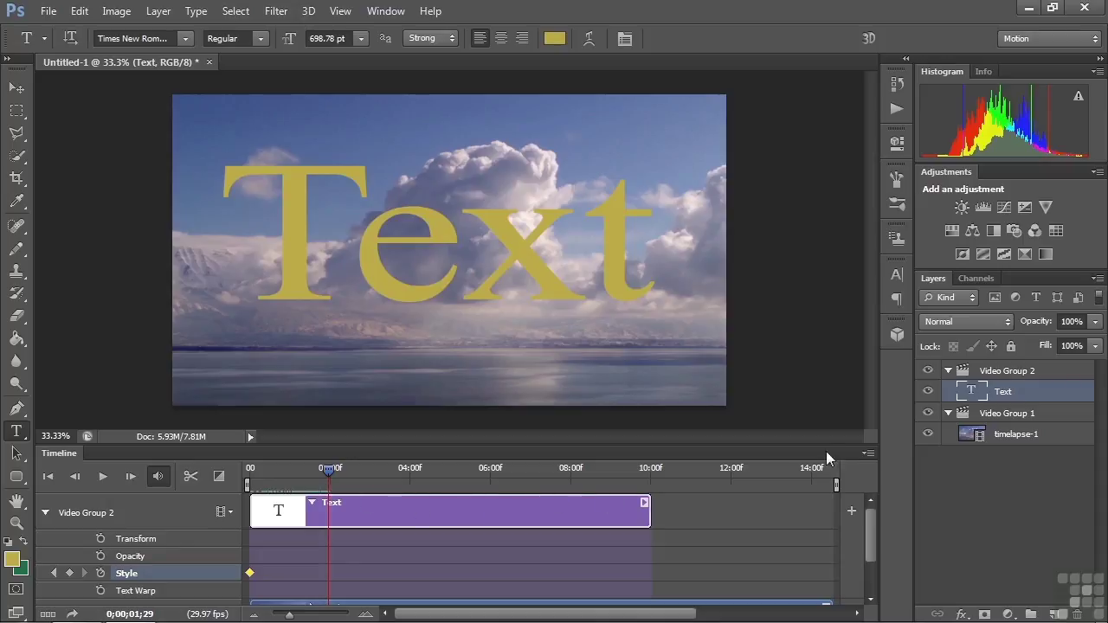
double_click(1061, 394)
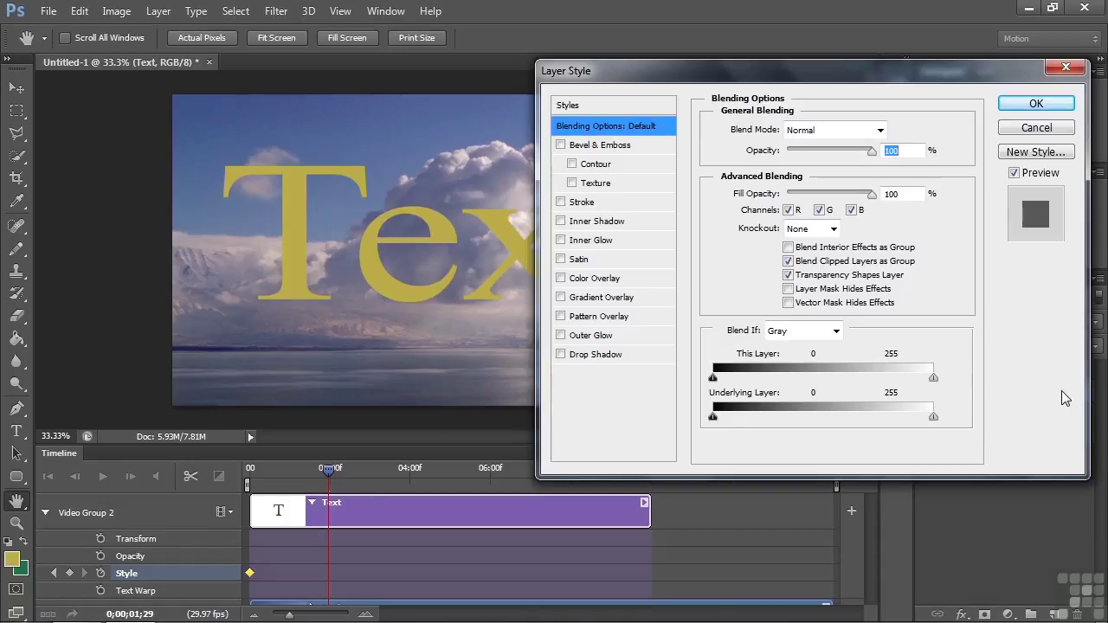
Add Bevel & Emboss with Depth 337% and Size 35 px
click(616, 147)
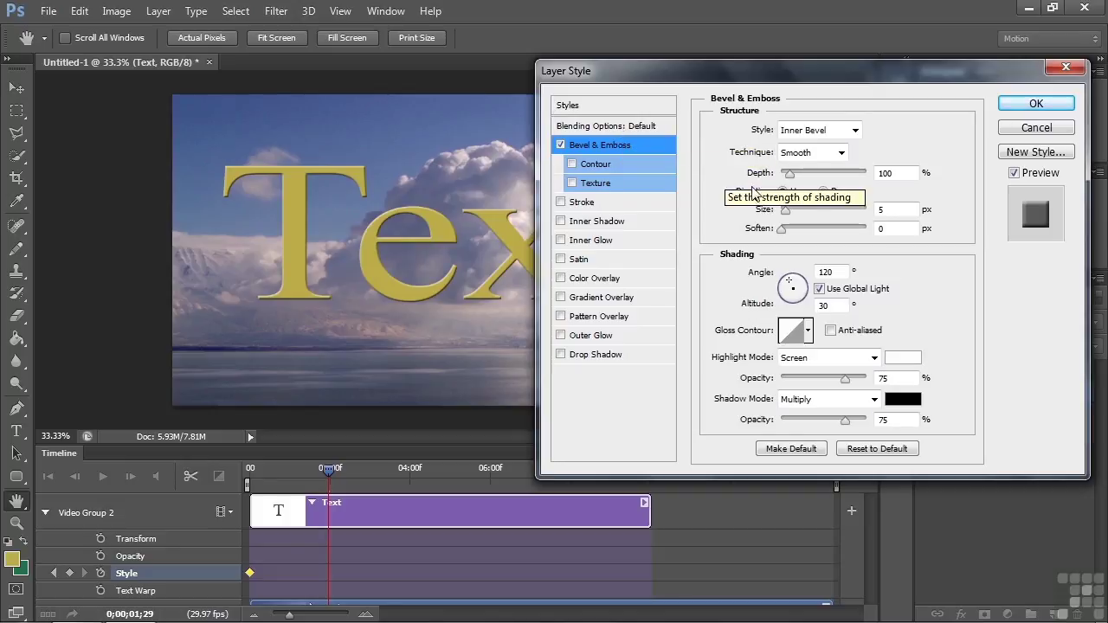
drag(788, 176, 797, 213)
drag(794, 213, 797, 214)
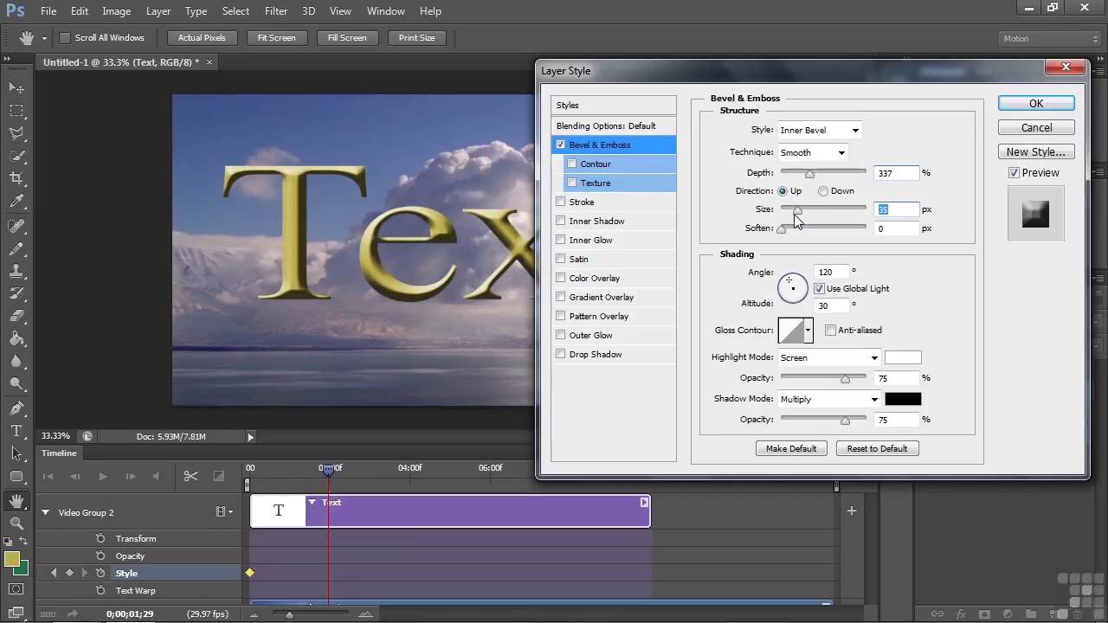
Add a blue-purple Stroke (#2b2fcb) around the text
click(581, 205)
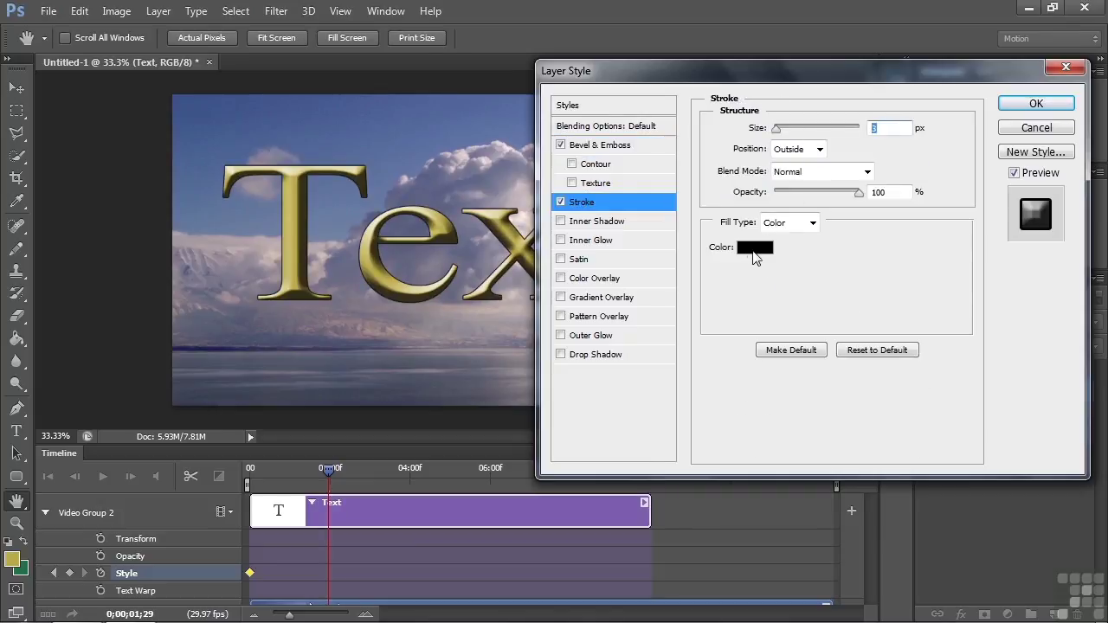
click(754, 248)
click(430, 367)
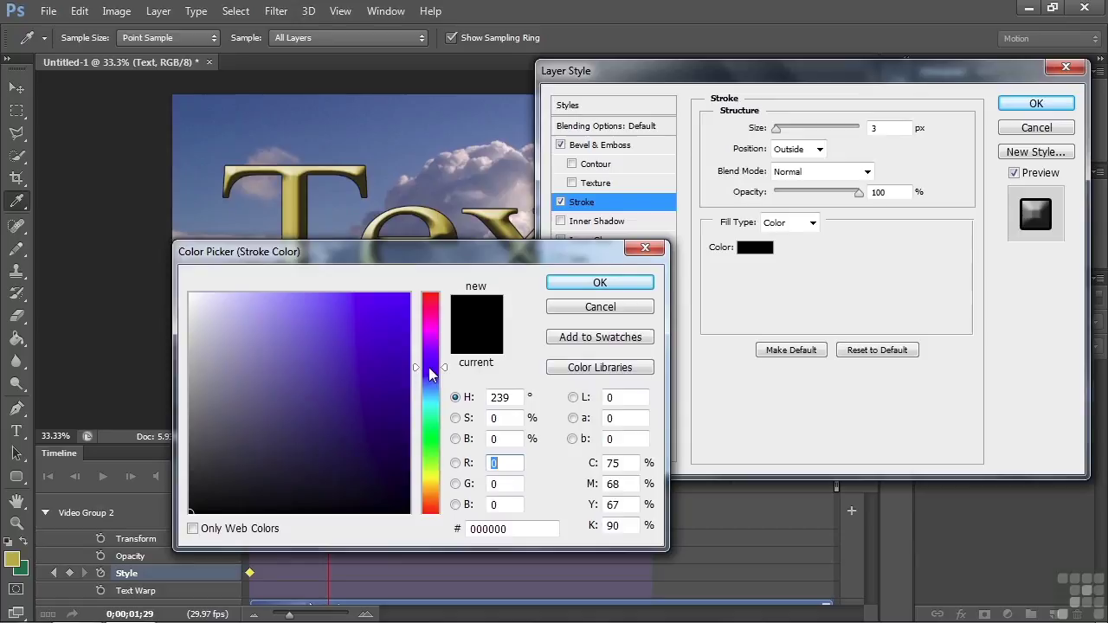
click(363, 337)
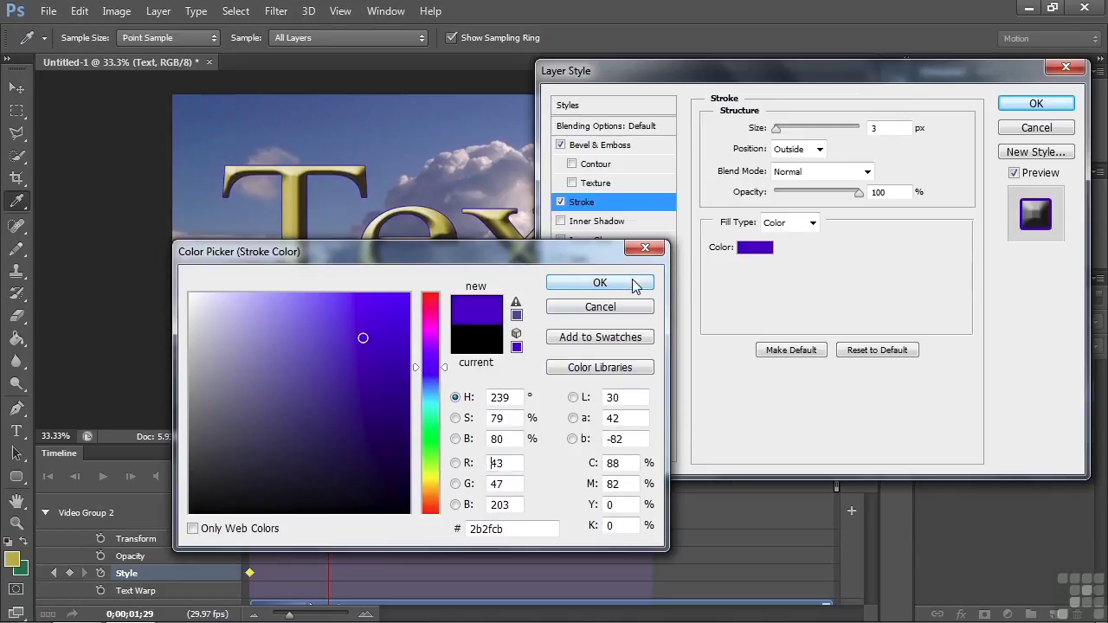
click(627, 286)
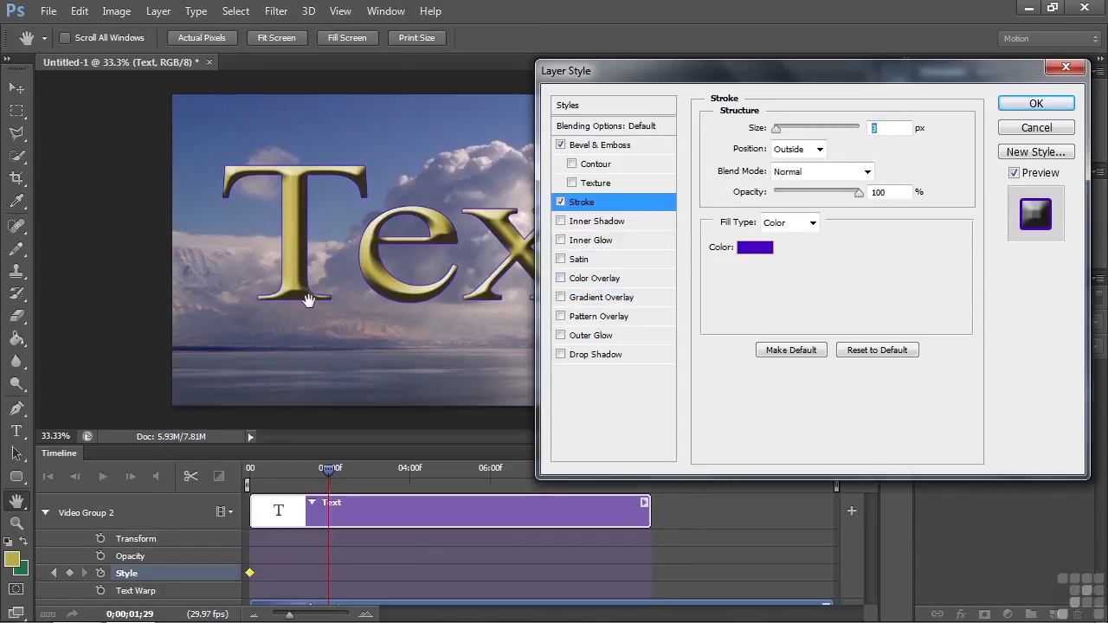
Add a Drop Shadow with a larger distance and apply the styles
click(595, 353)
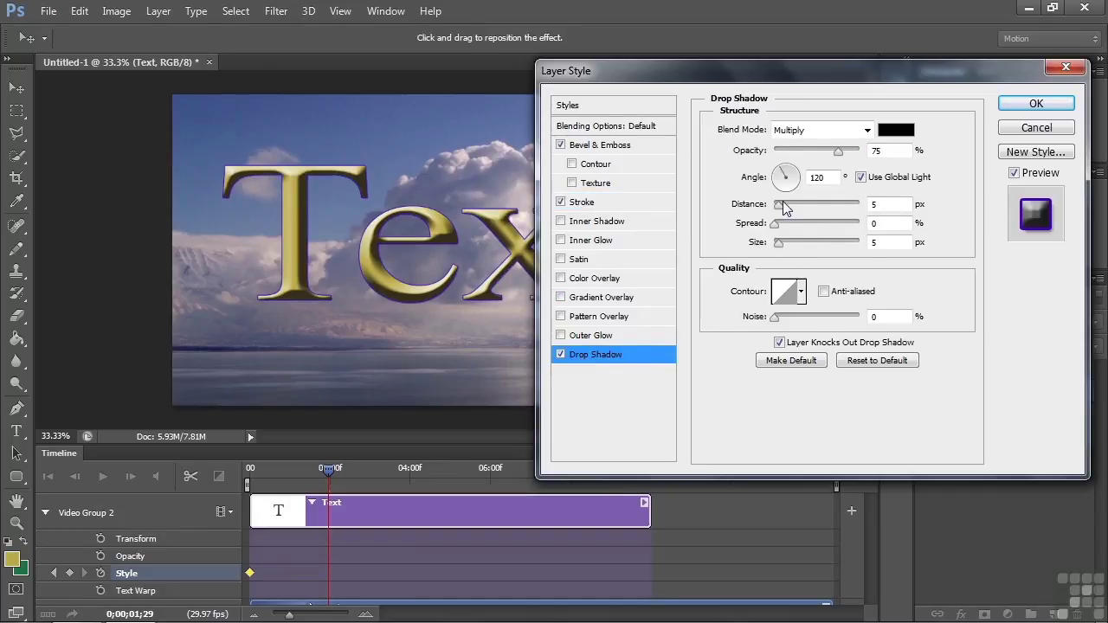
drag(779, 205, 800, 252)
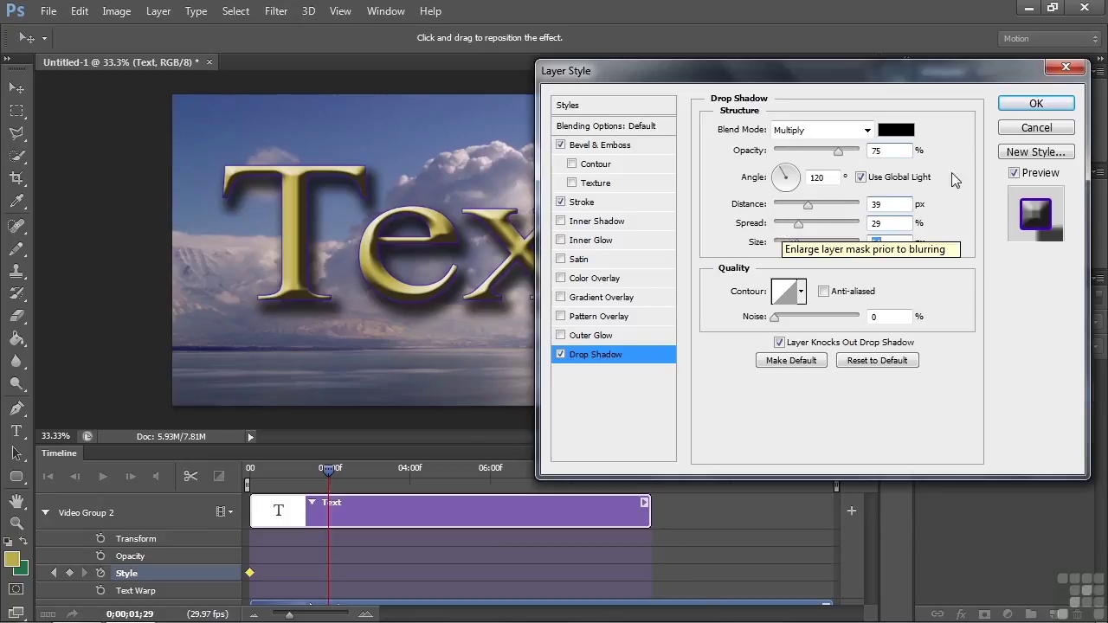
click(1035, 104)
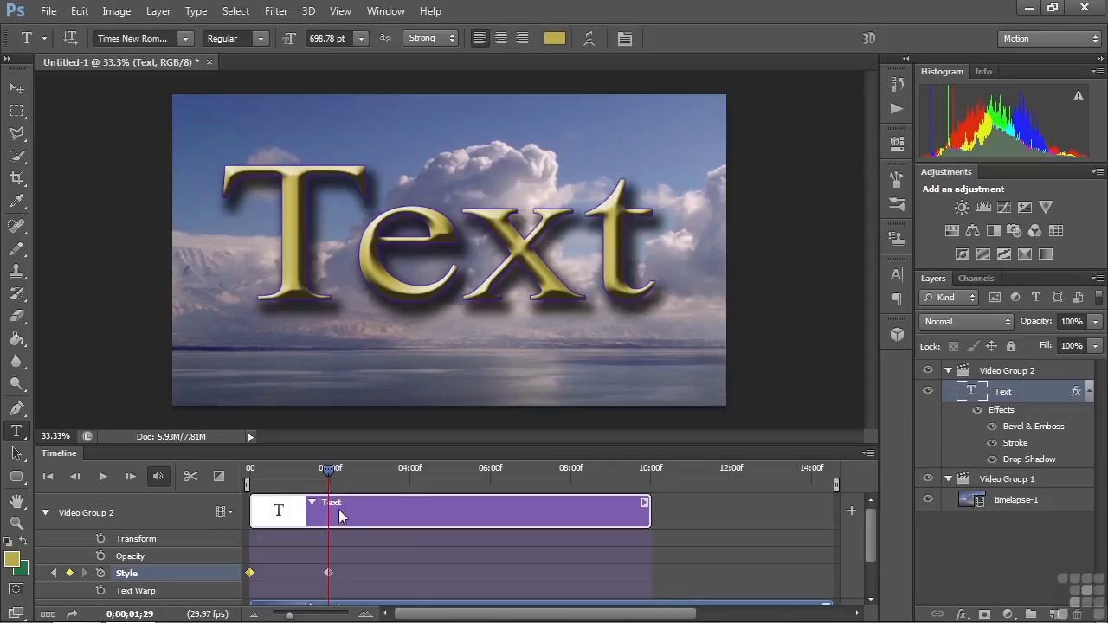
Preview the animation from the start, park the playhead near 0;00;03;19, and reopen the Text layer's Layer Style
key(Home)
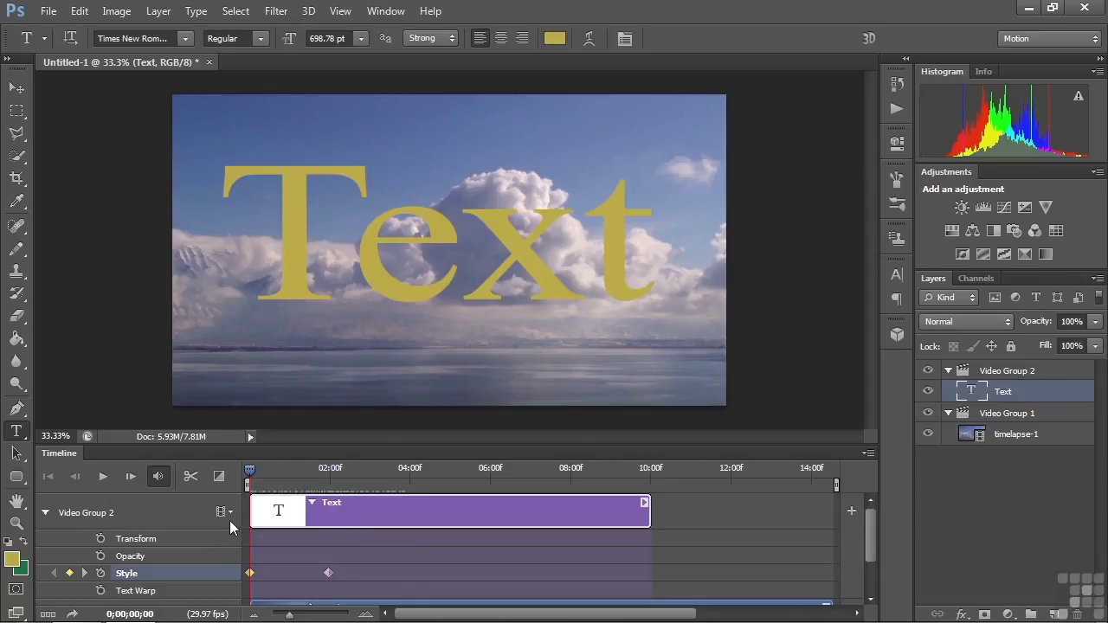
key(space)
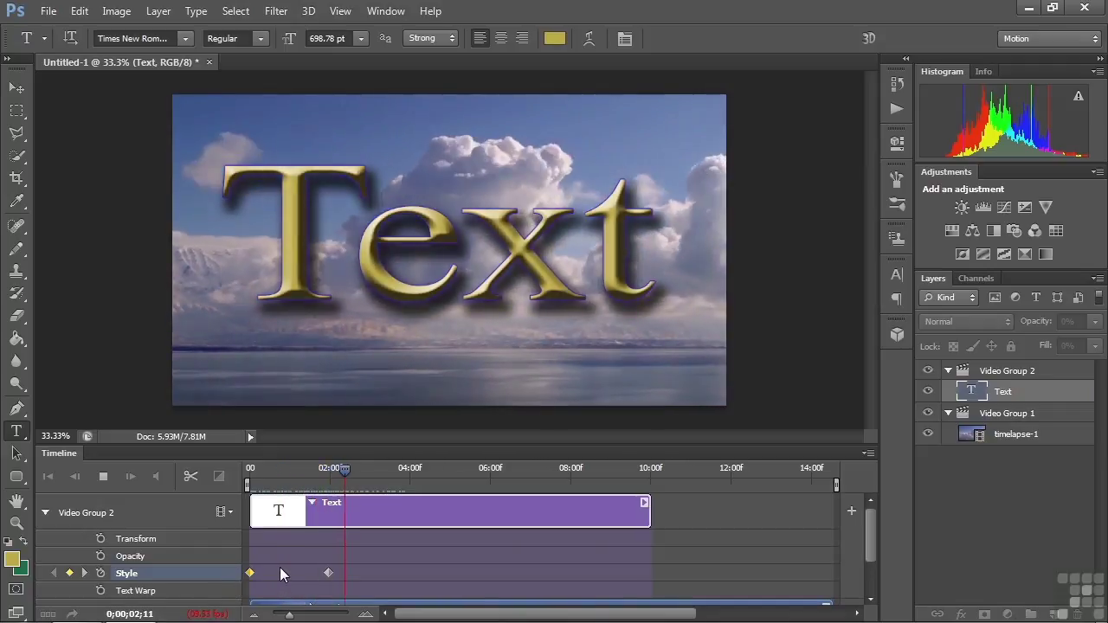
key(space)
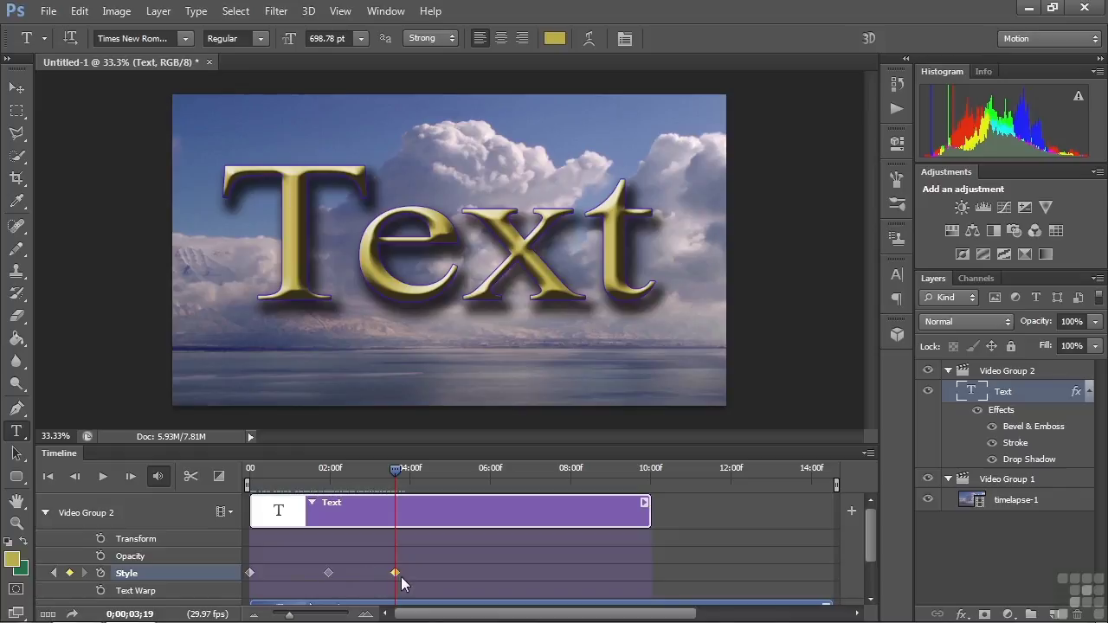
drag(397, 471, 481, 490)
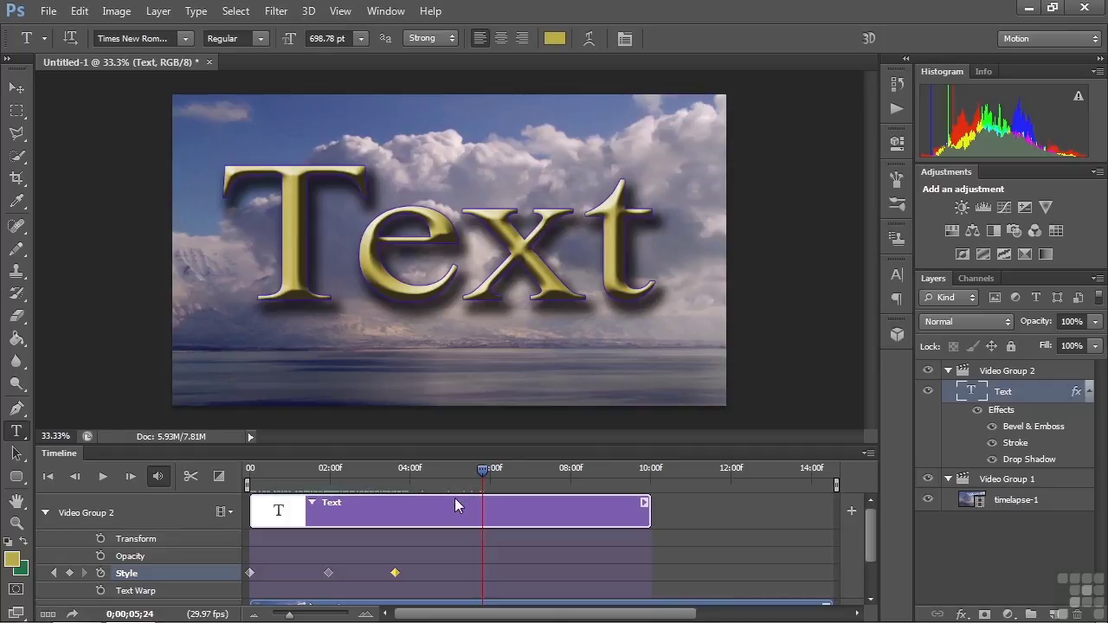
double_click(1061, 395)
Give the Text's Bevel & Emboss a 68 px size, -63° shading angle and 42° altitude
click(610, 145)
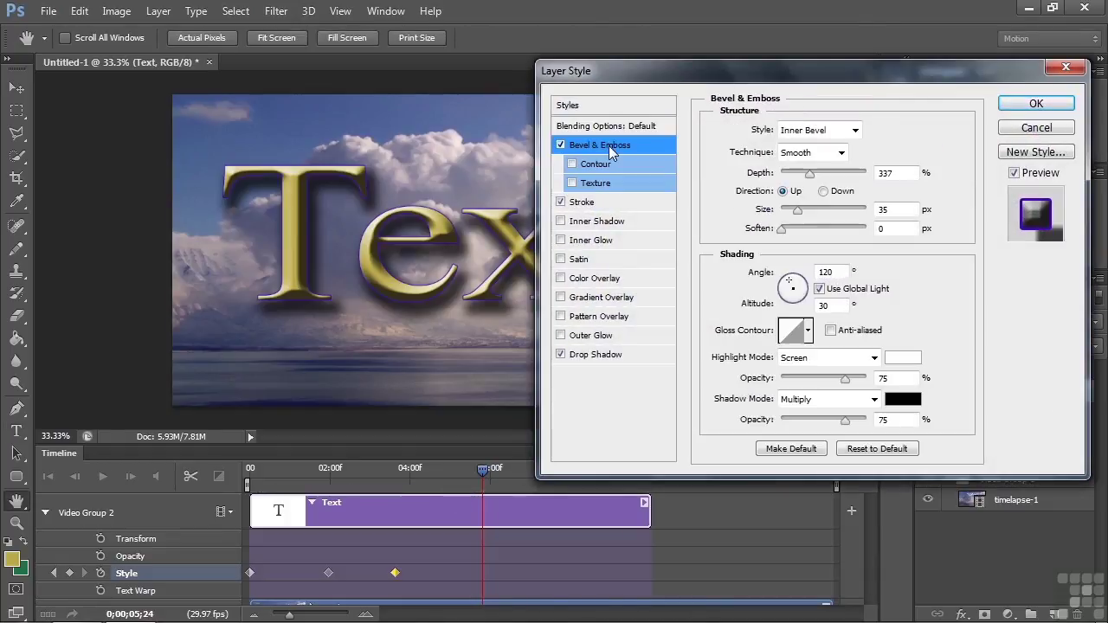
drag(801, 214, 808, 215)
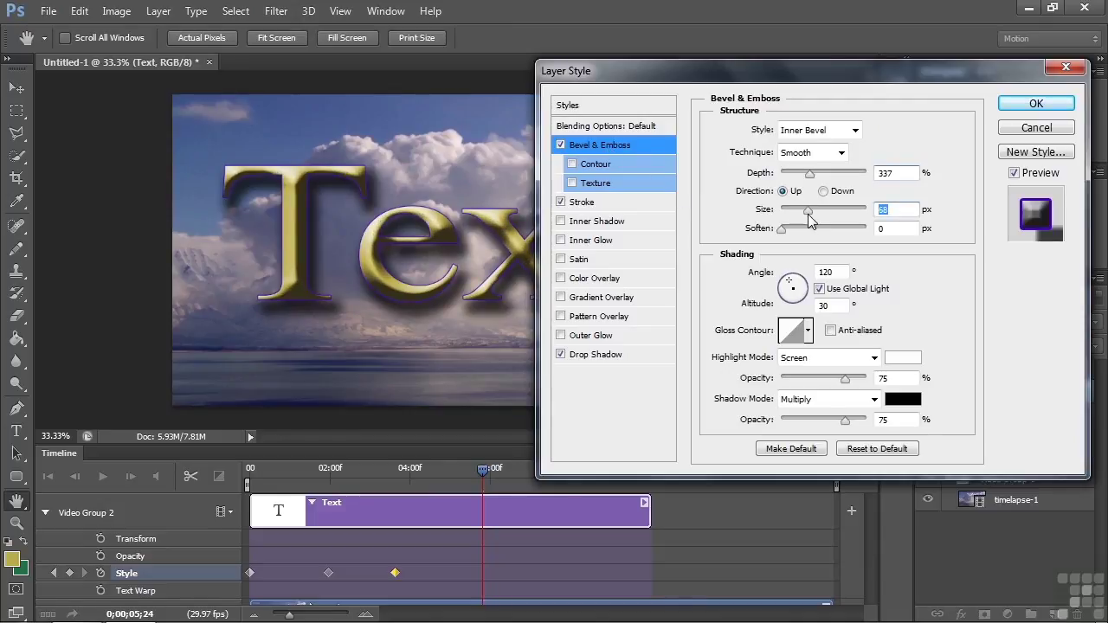
drag(793, 286, 798, 299)
click(796, 295)
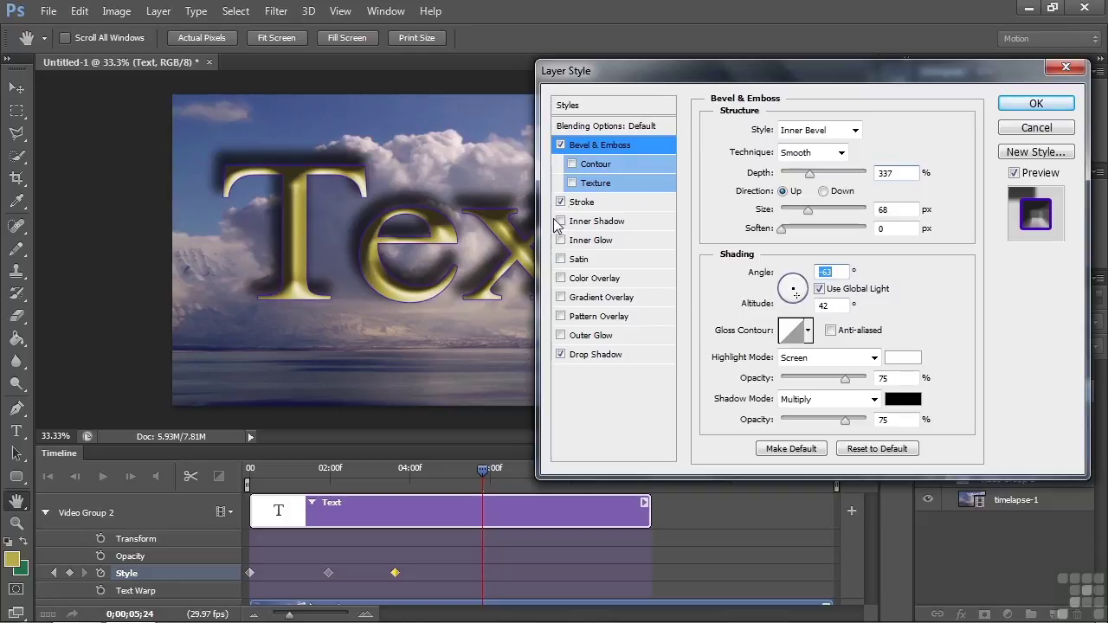
click(583, 204)
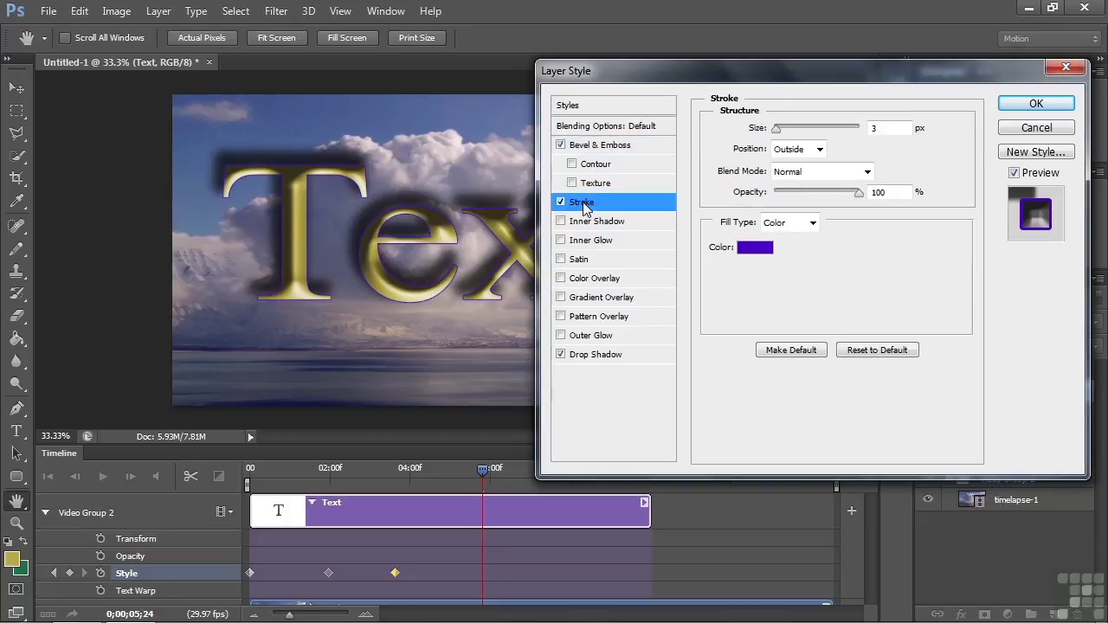
Change the Text stroke colour to dark green #268b18 and thicken it well beyond 3 px
click(758, 250)
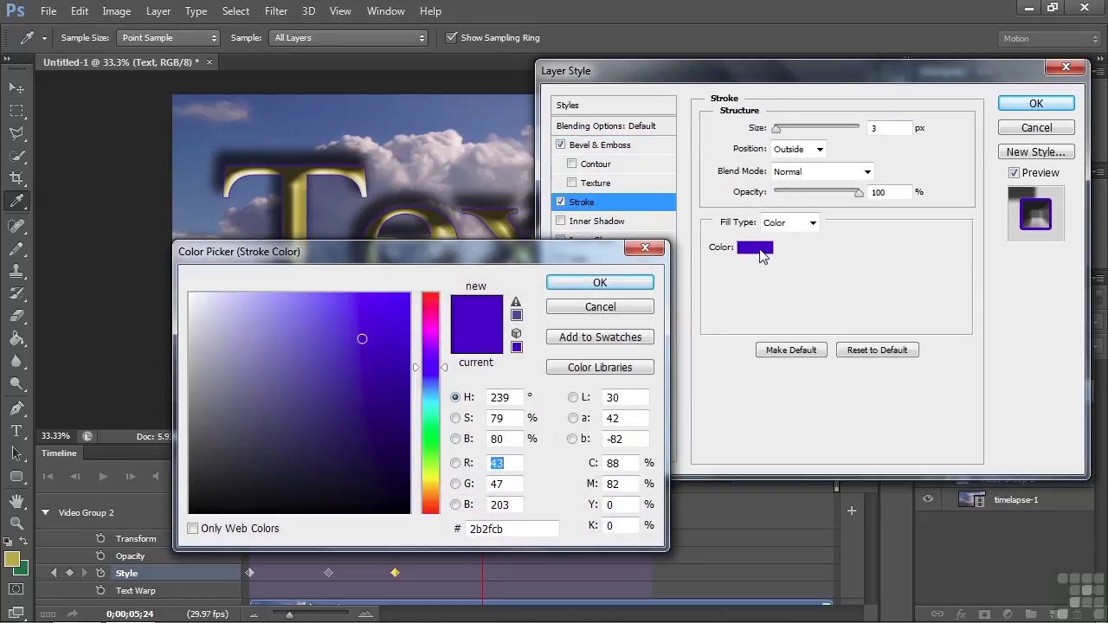
click(430, 443)
click(371, 393)
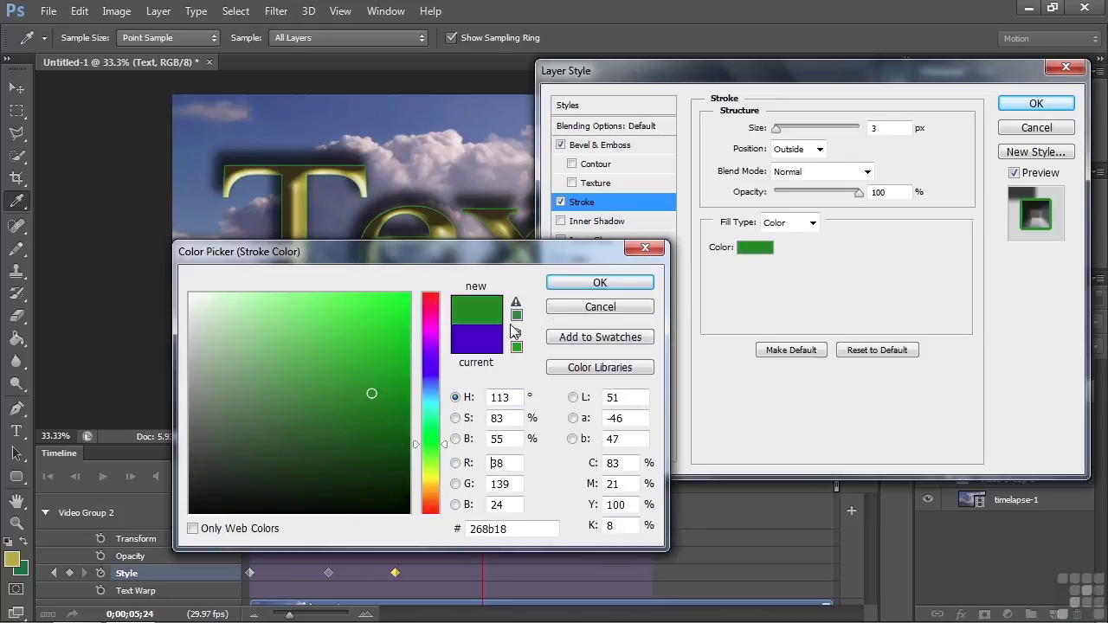
click(599, 282)
drag(778, 130, 786, 143)
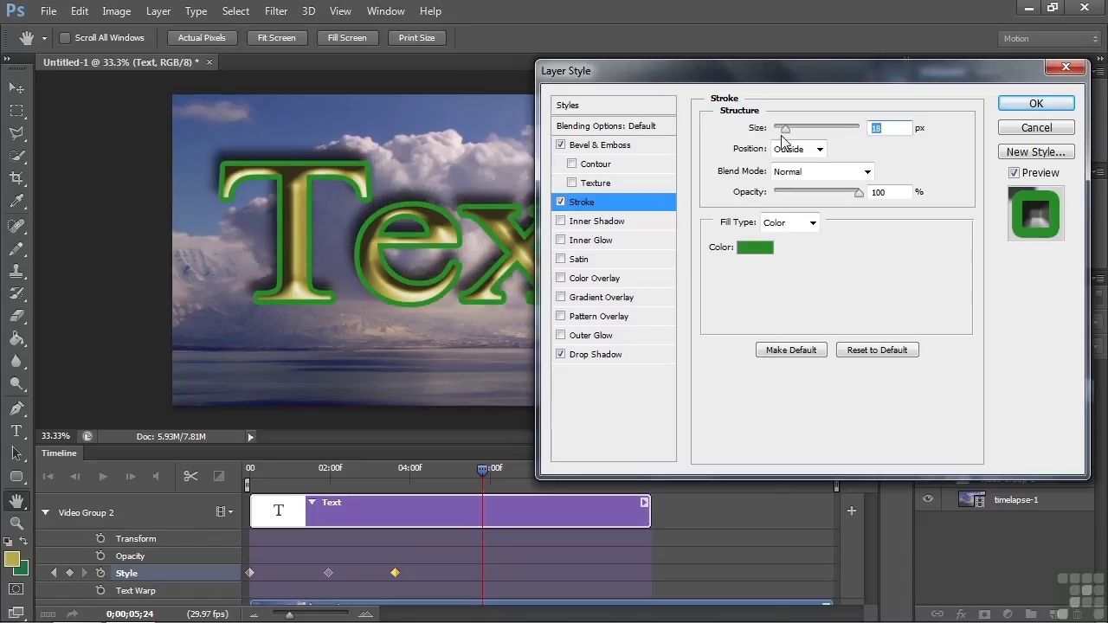
Give the Text a red (#d22525) Multiply drop shadow and turn on the metallic Pattern Overlay
click(593, 354)
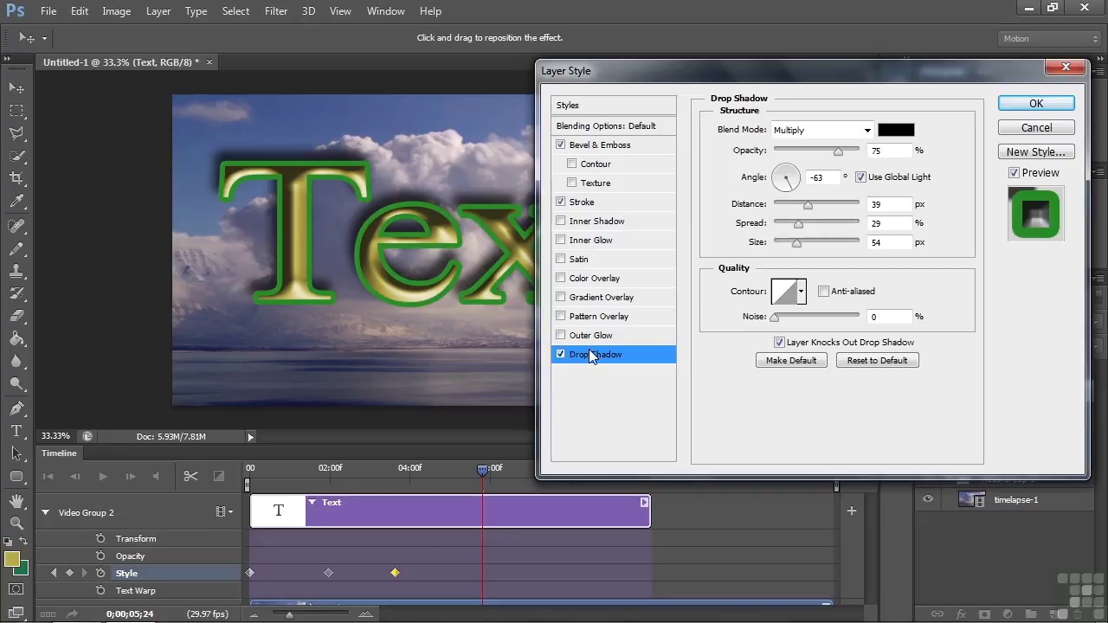
click(896, 130)
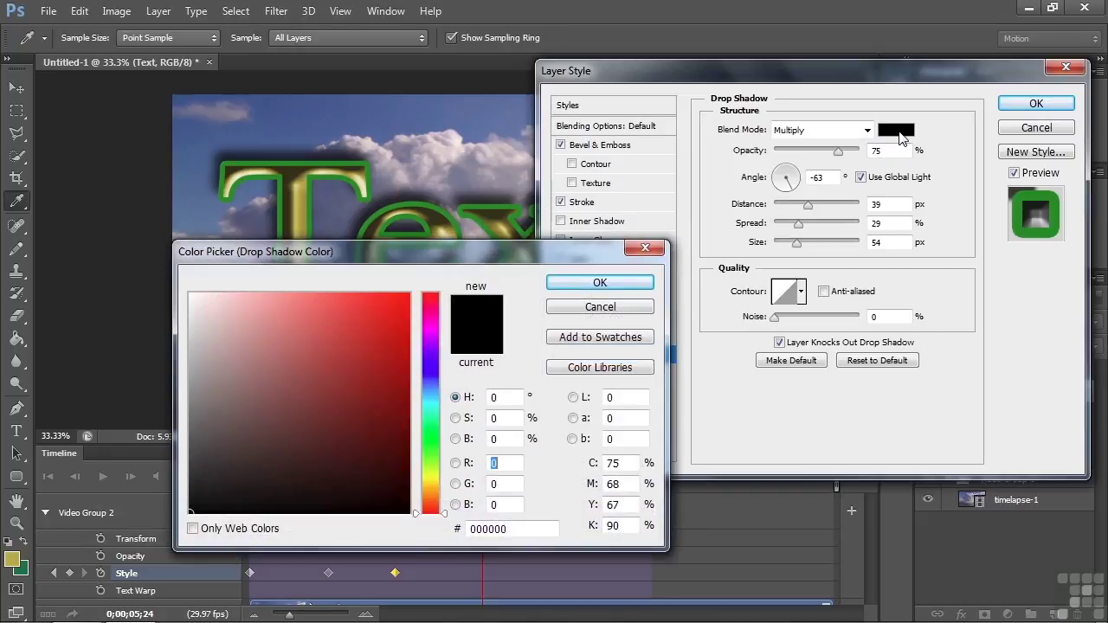
click(369, 329)
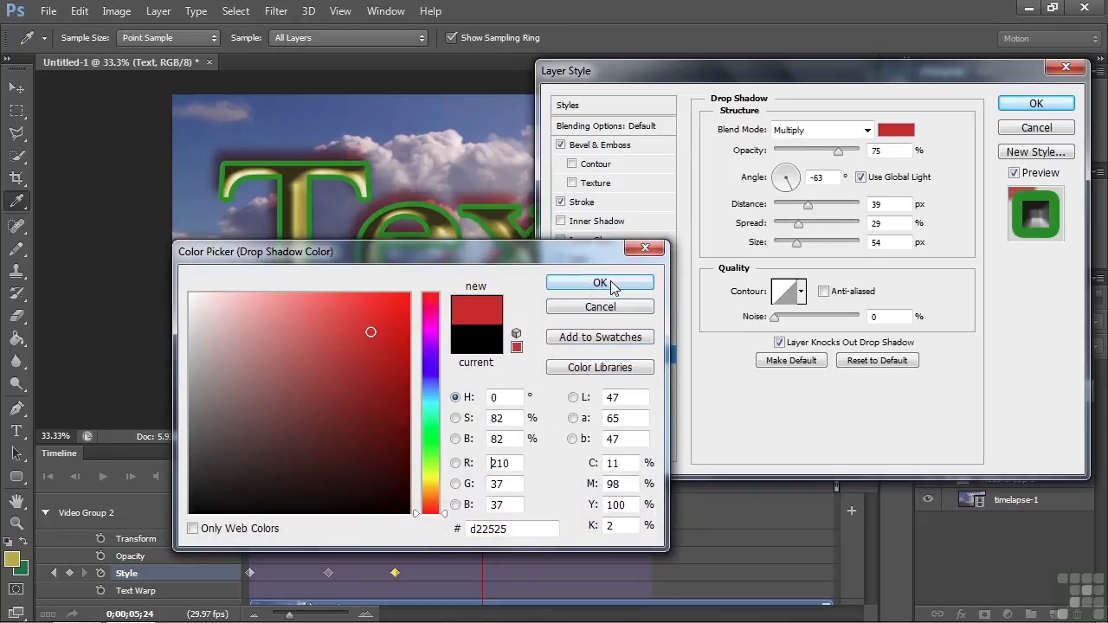
click(600, 283)
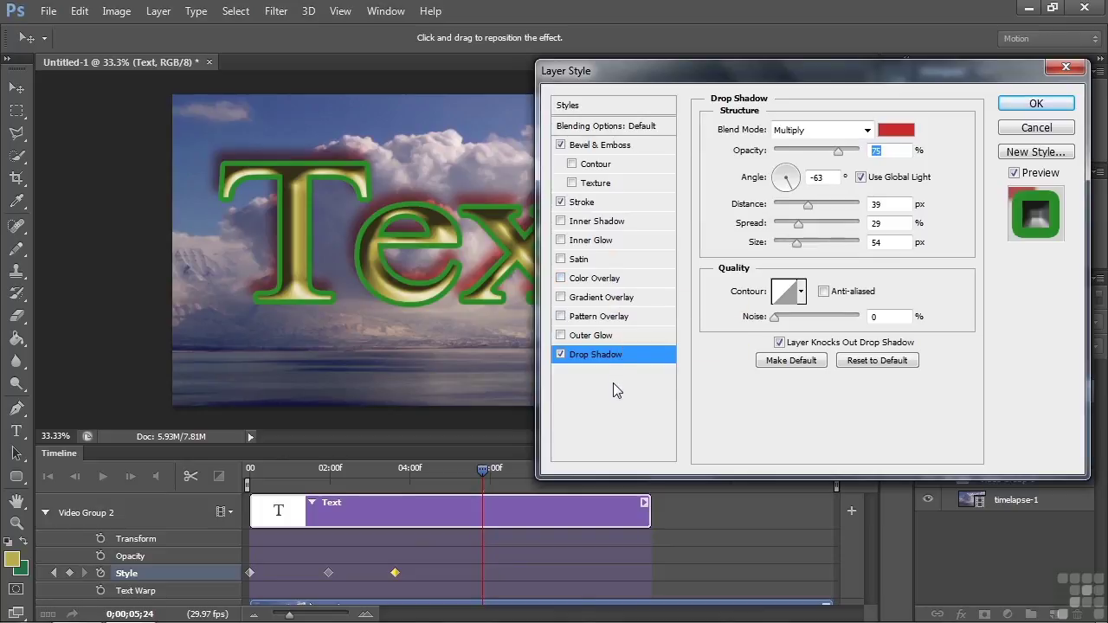
click(571, 319)
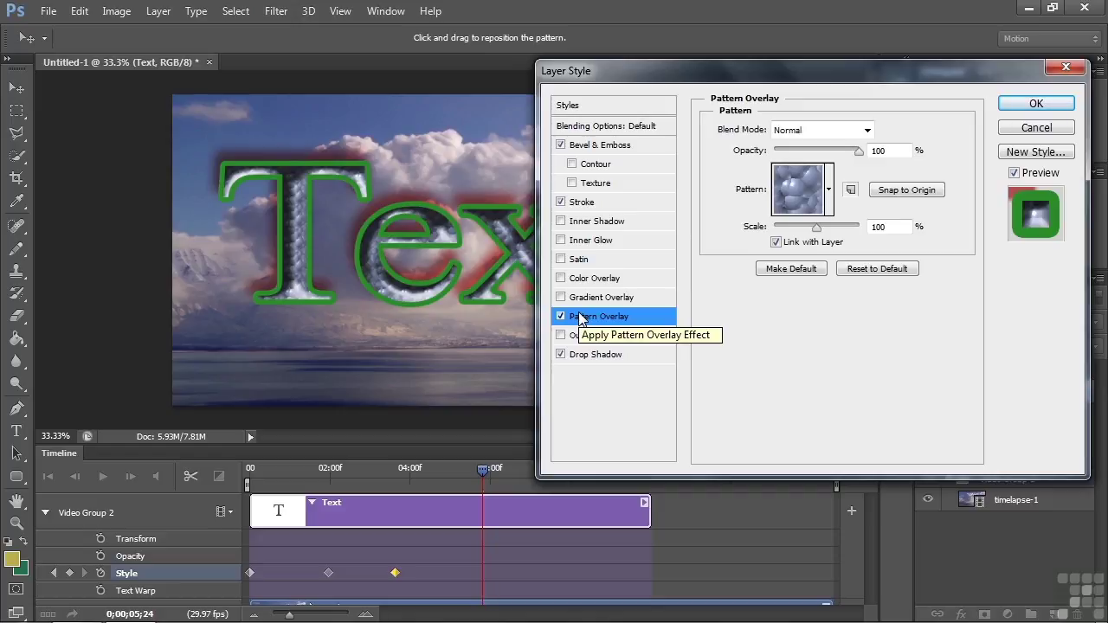
Apply the new Text style, replay the animation from about 3;14, and set the current time to 7;15
click(1036, 103)
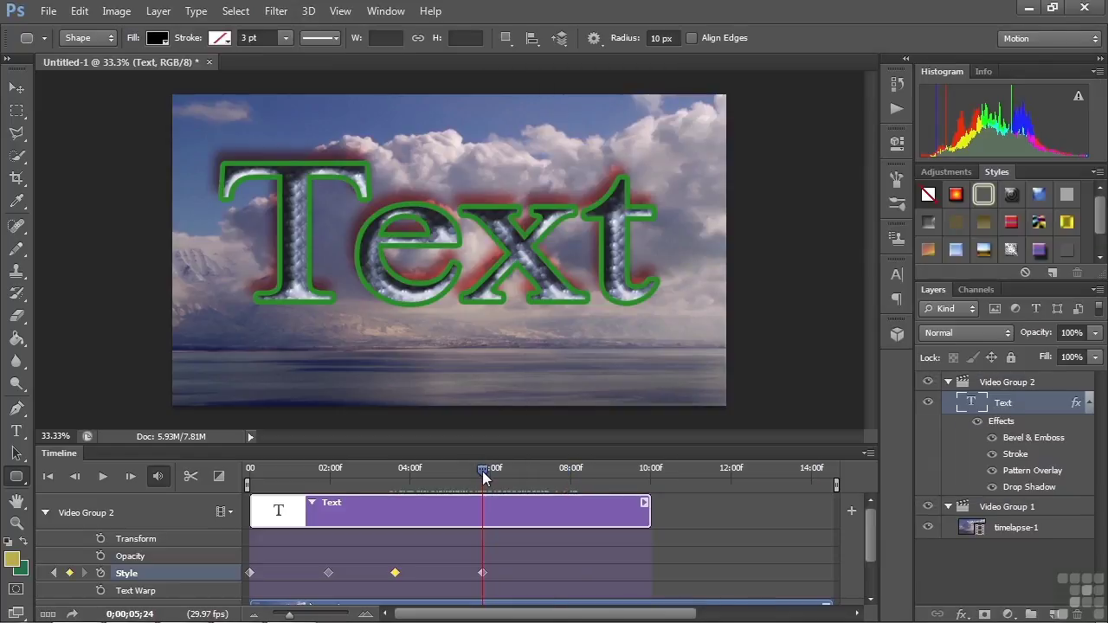
drag(483, 476, 387, 471)
key(space)
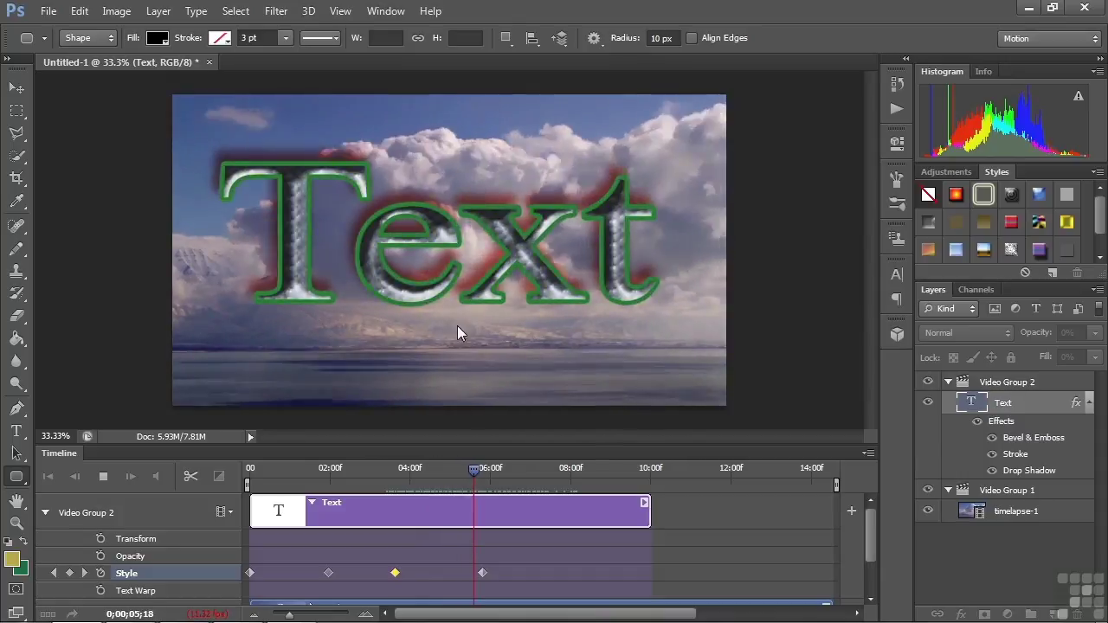
key(space)
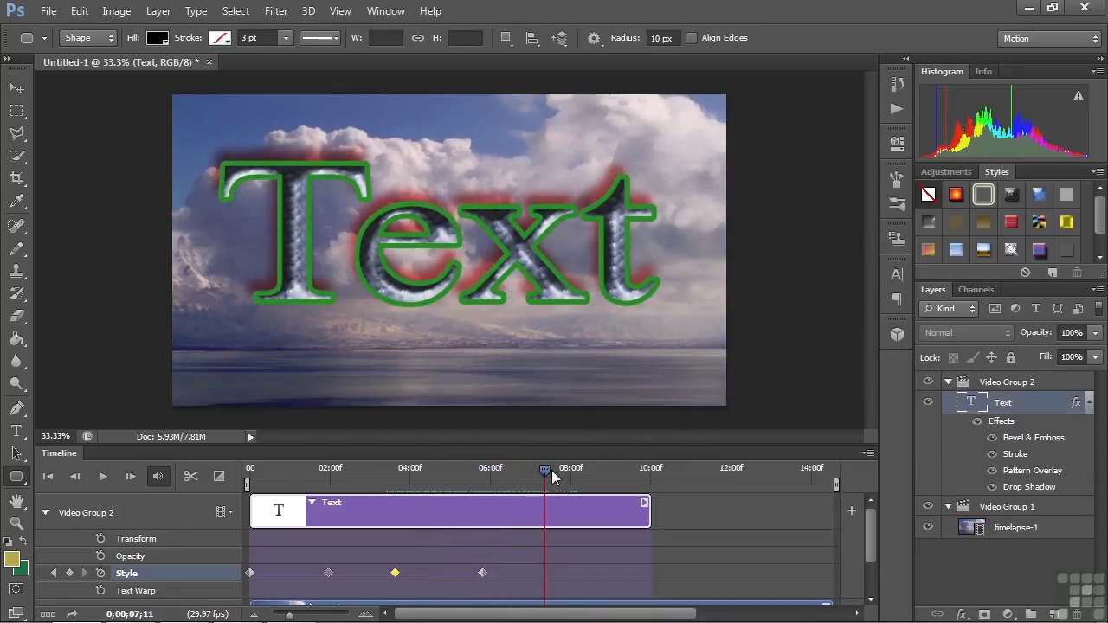
key(t)
click(550, 471)
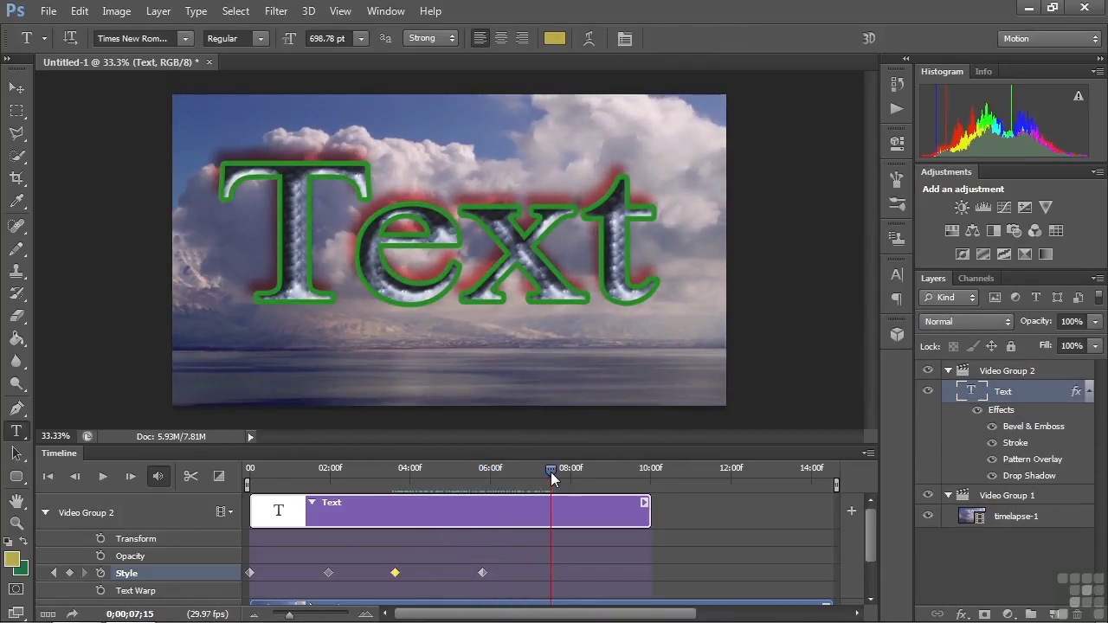
Switch the Text's Pattern Overlay to the rainbow pattern, keyed at 7;15
double_click(1071, 393)
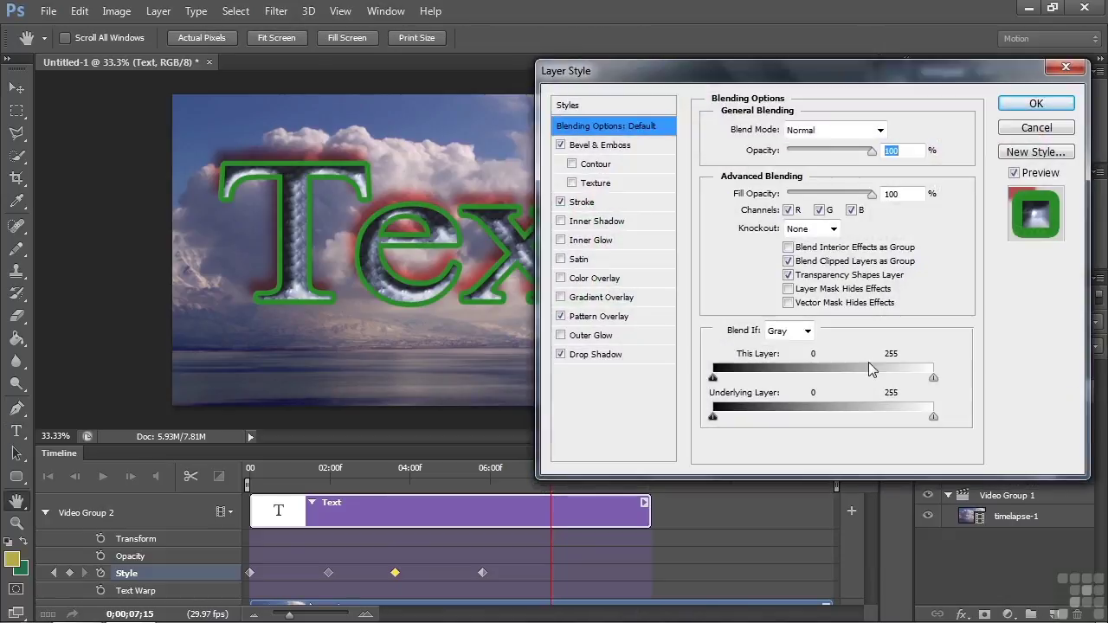
click(608, 319)
click(829, 190)
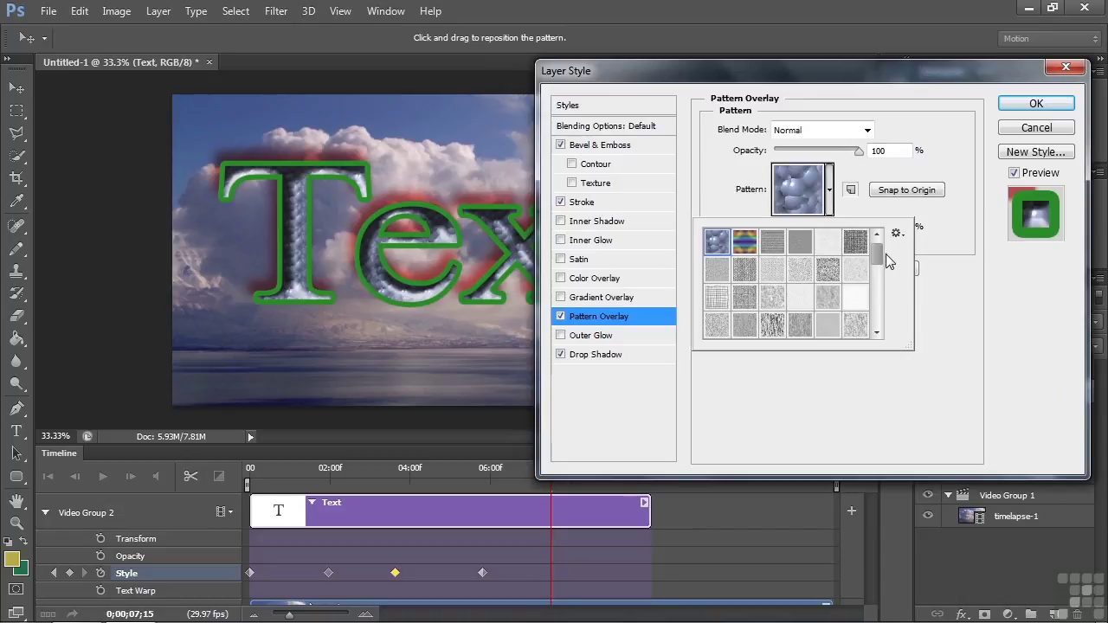
click(752, 246)
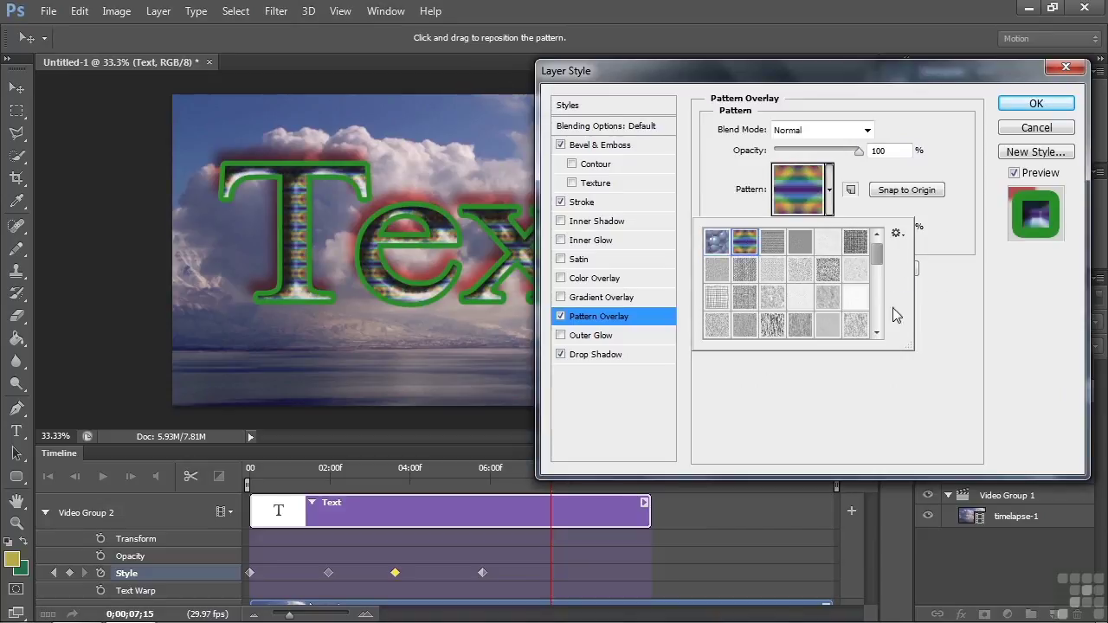
click(1035, 102)
click(1035, 102)
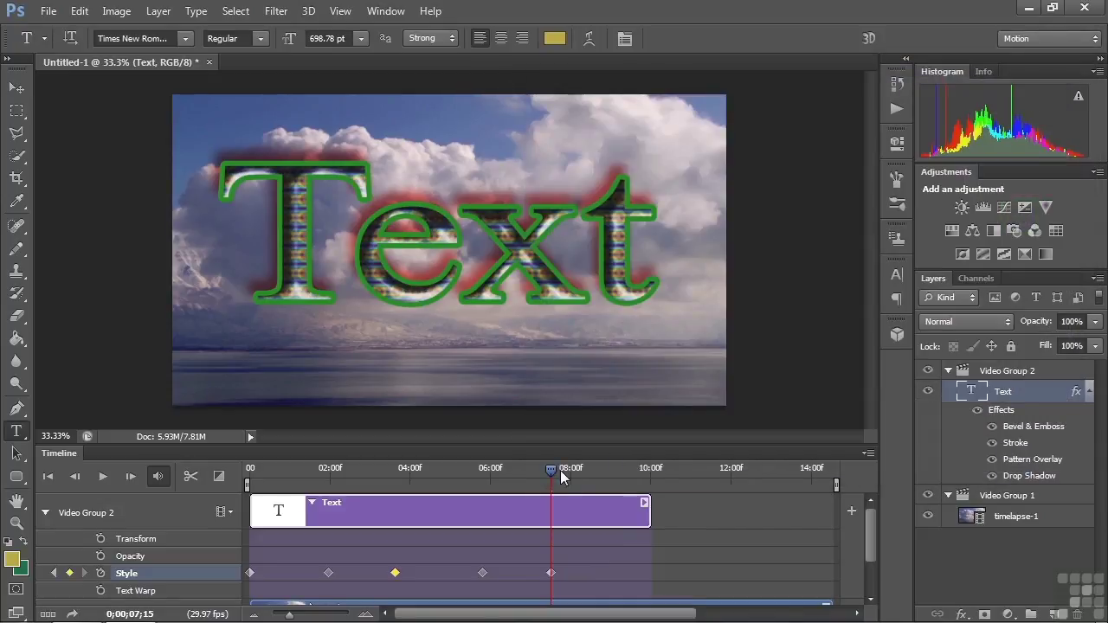
Scrub the timeline to review the style animation, leaving the playhead at 9;03
drag(551, 474, 615, 515)
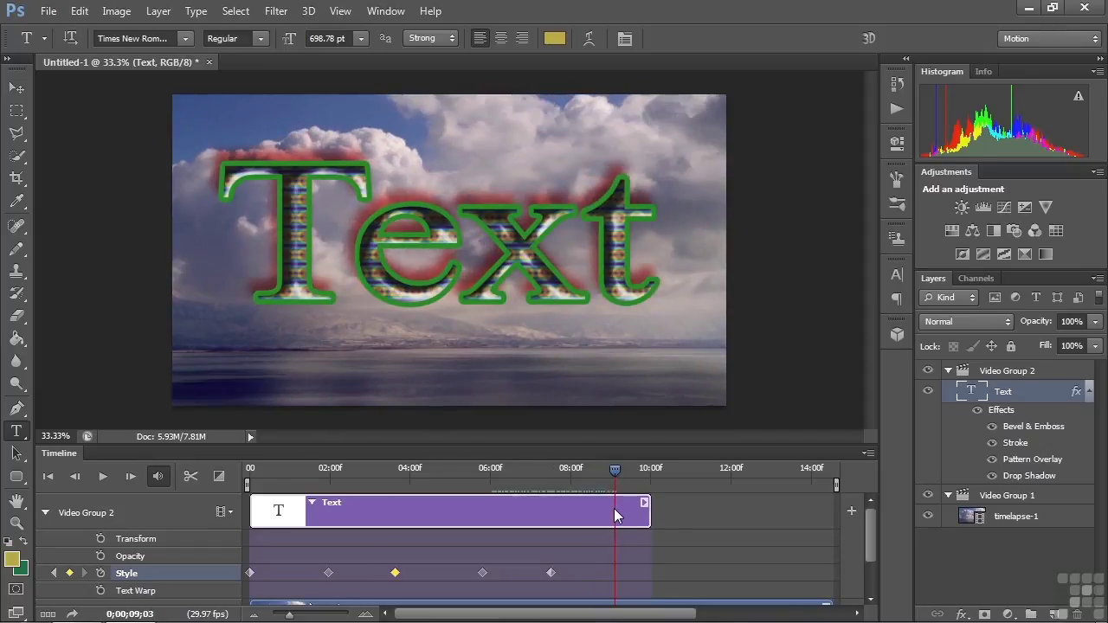
At 9;03, switch off the Text's Bevel & Emboss, Stroke, Pattern Overlay and Drop Shadow effects
double_click(1061, 397)
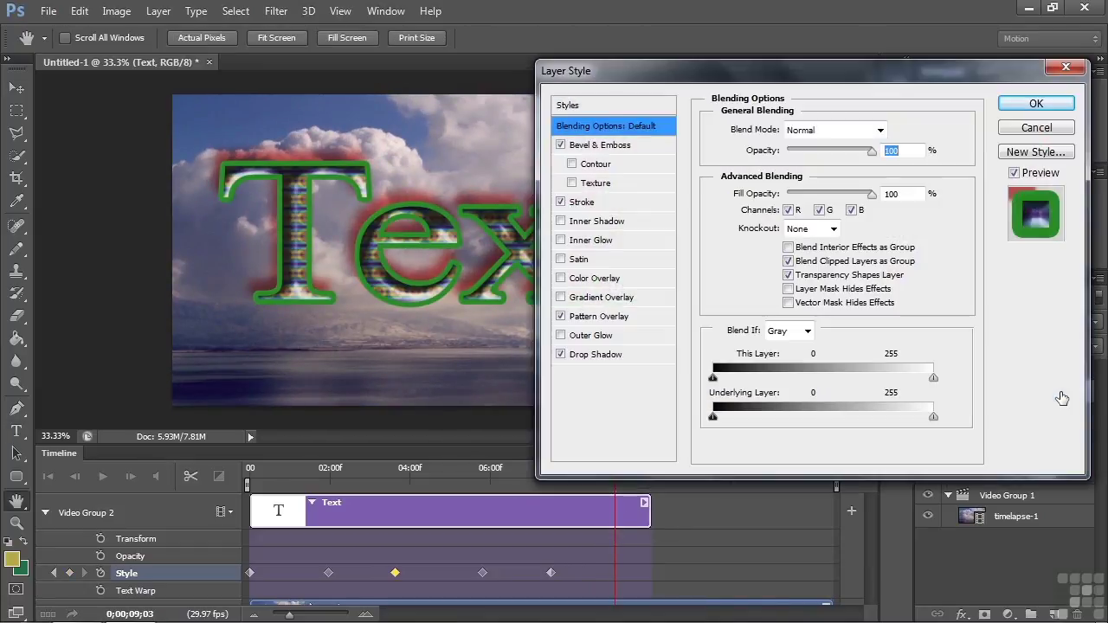
click(560, 144)
click(561, 202)
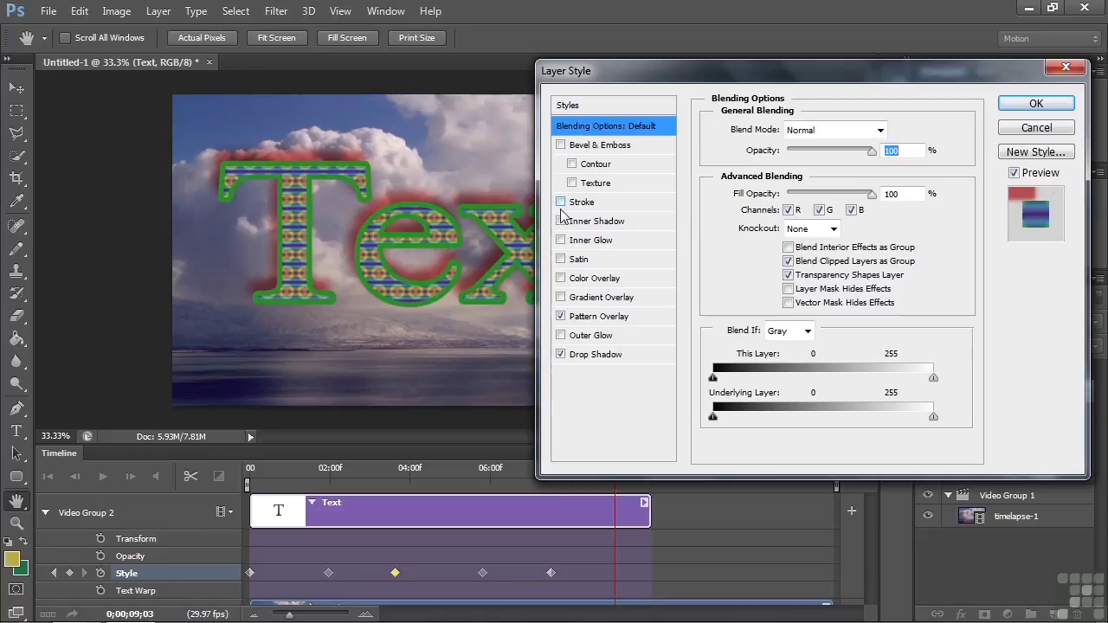
click(561, 316)
click(561, 354)
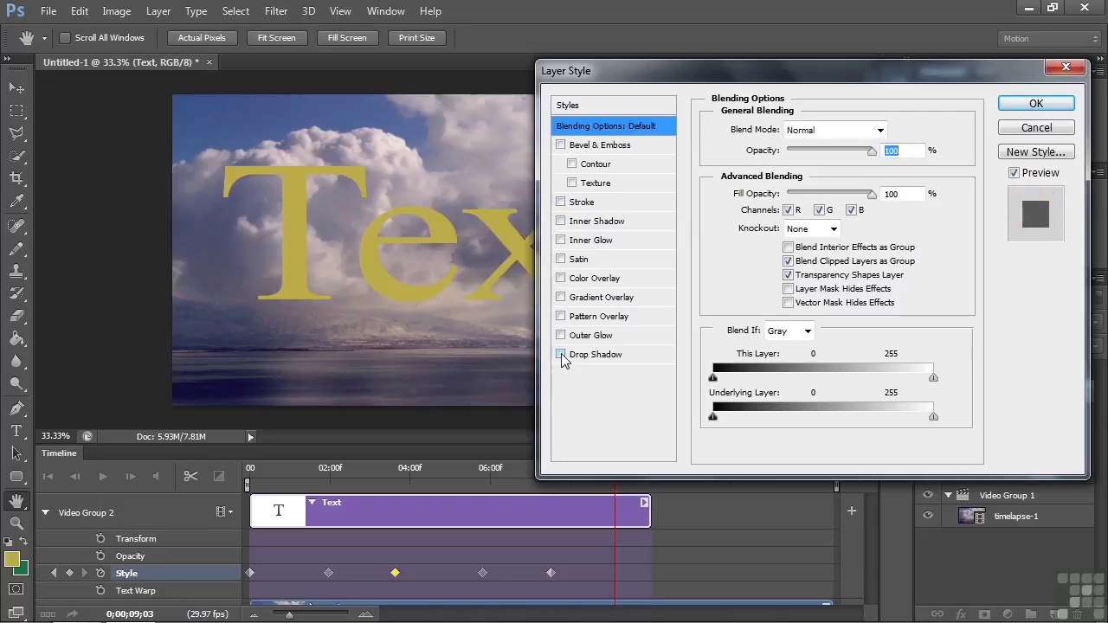
click(1036, 105)
drag(614, 472, 533, 469)
Play the timeline from 7;10 and stop near 9;20 as the title turns plain gold
key(space)
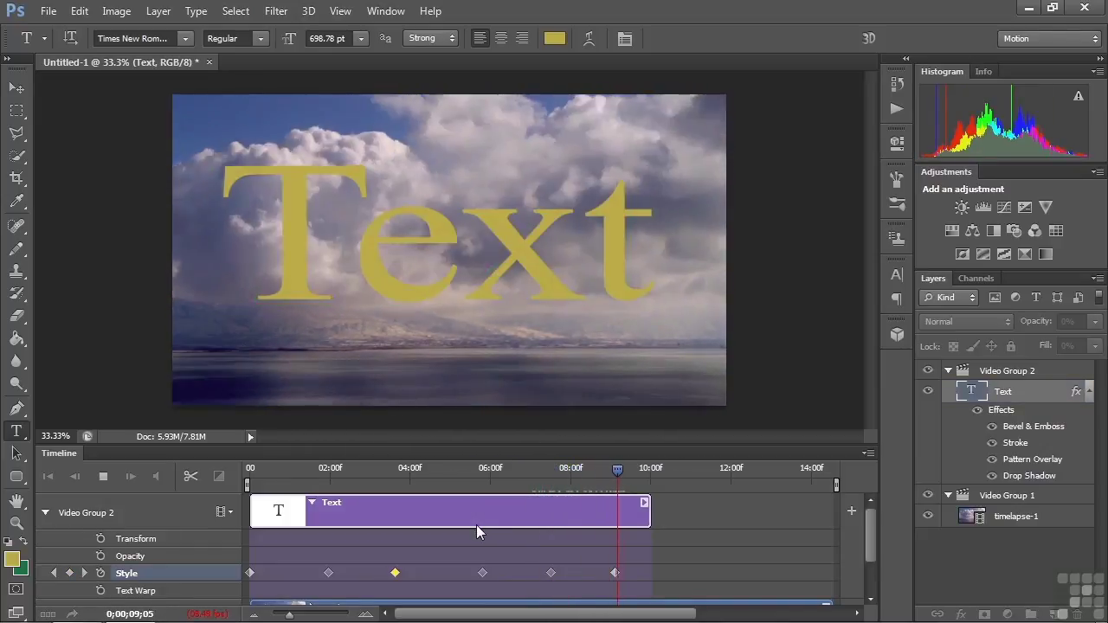
key(space)
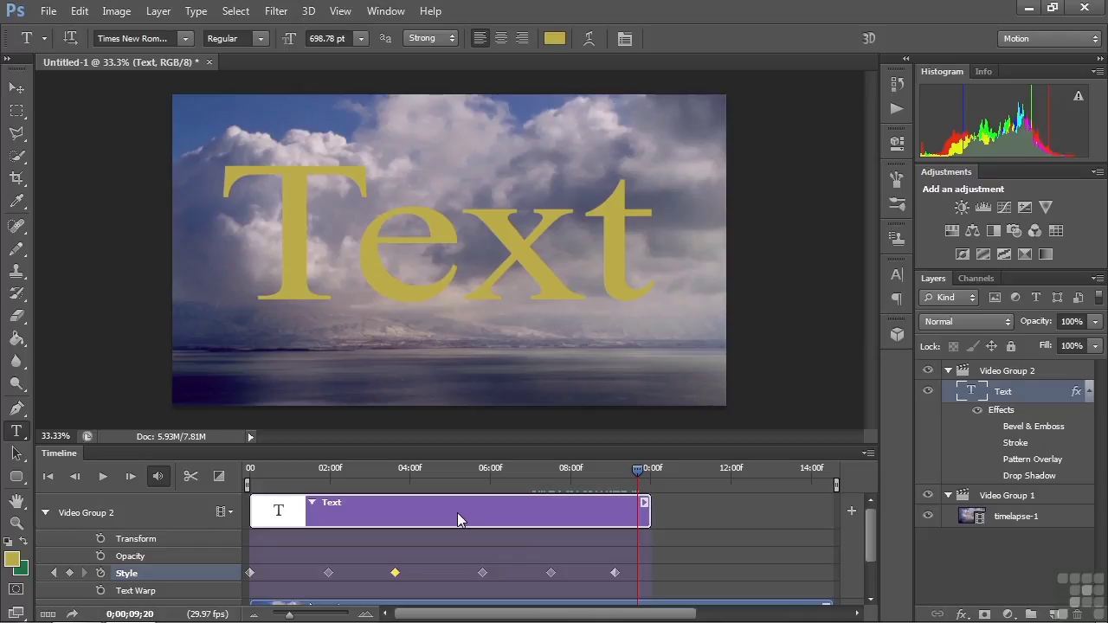
Draw a black rounded rectangle around the title and move the Text layer above Video Group 2
click(15, 476)
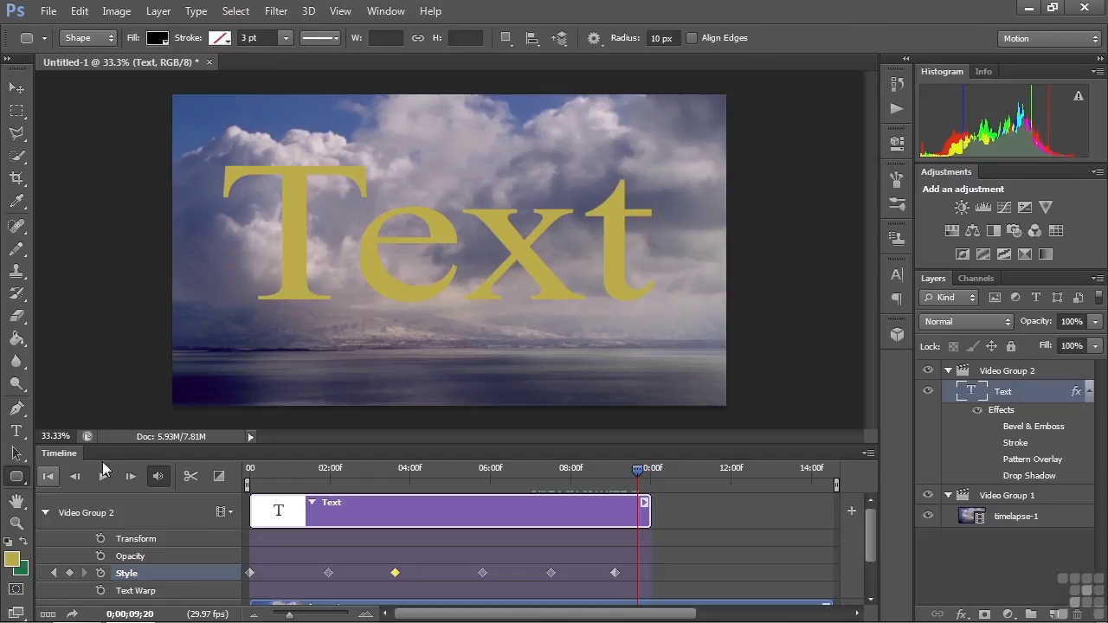
drag(211, 159, 676, 326)
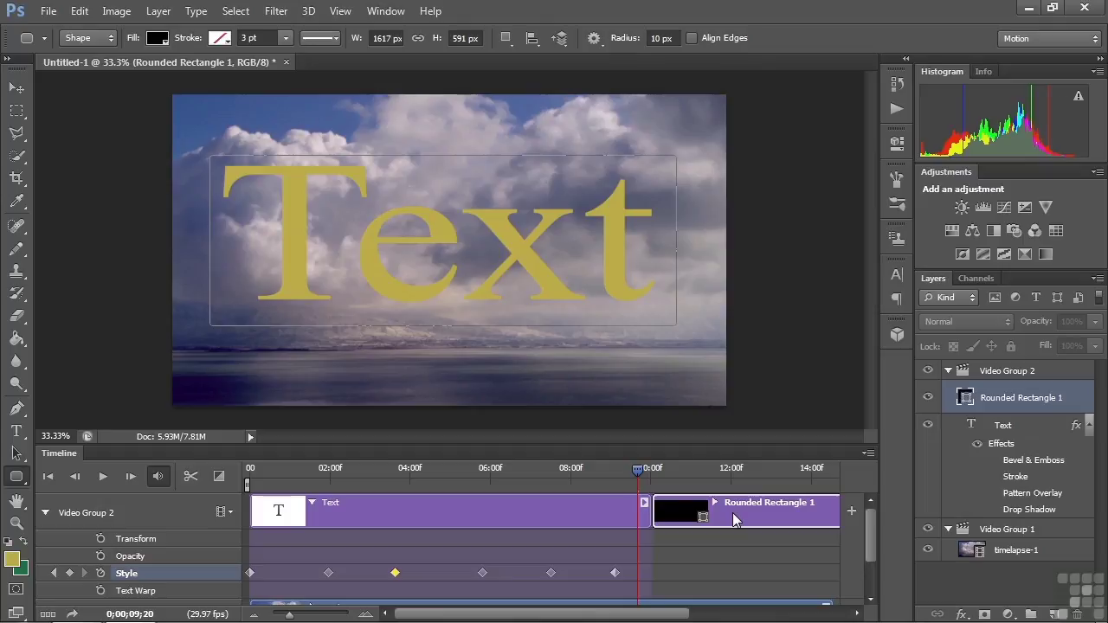
click(1002, 425)
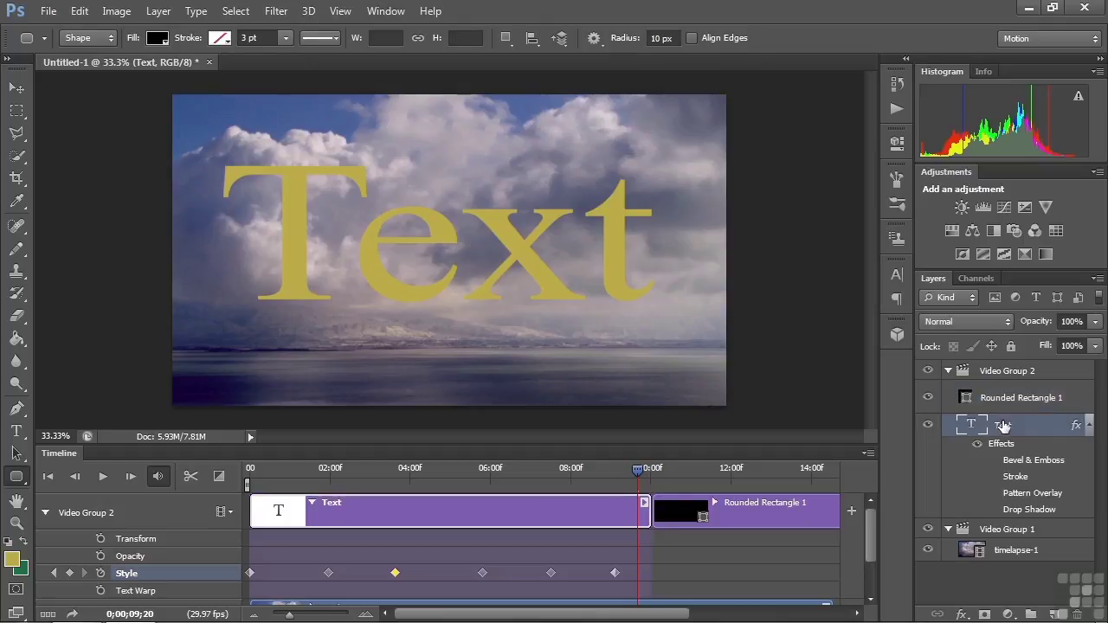
drag(1001, 430, 994, 364)
drag(868, 531, 867, 563)
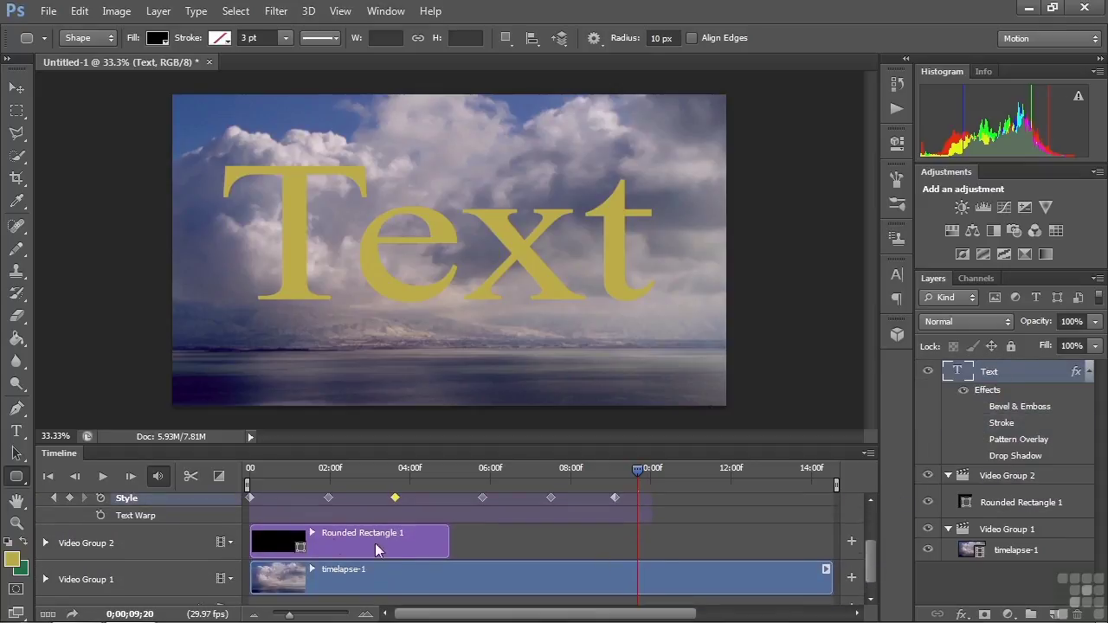
Lengthen the Rounded Rectangle 1 clip so it ends at 10 seconds
click(353, 470)
drag(448, 525, 642, 546)
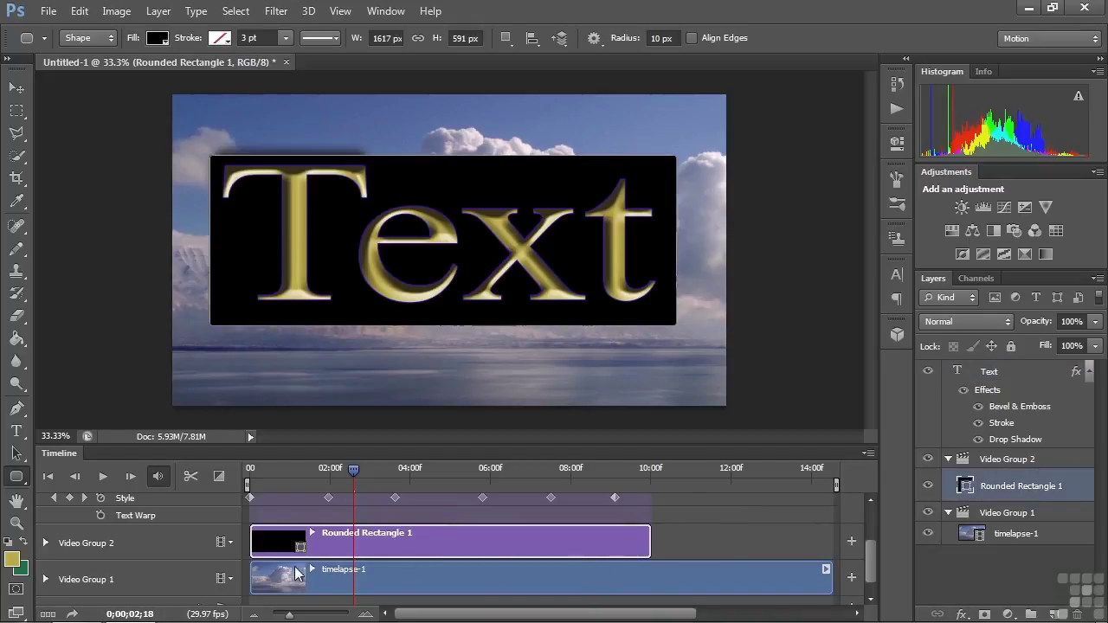
click(46, 543)
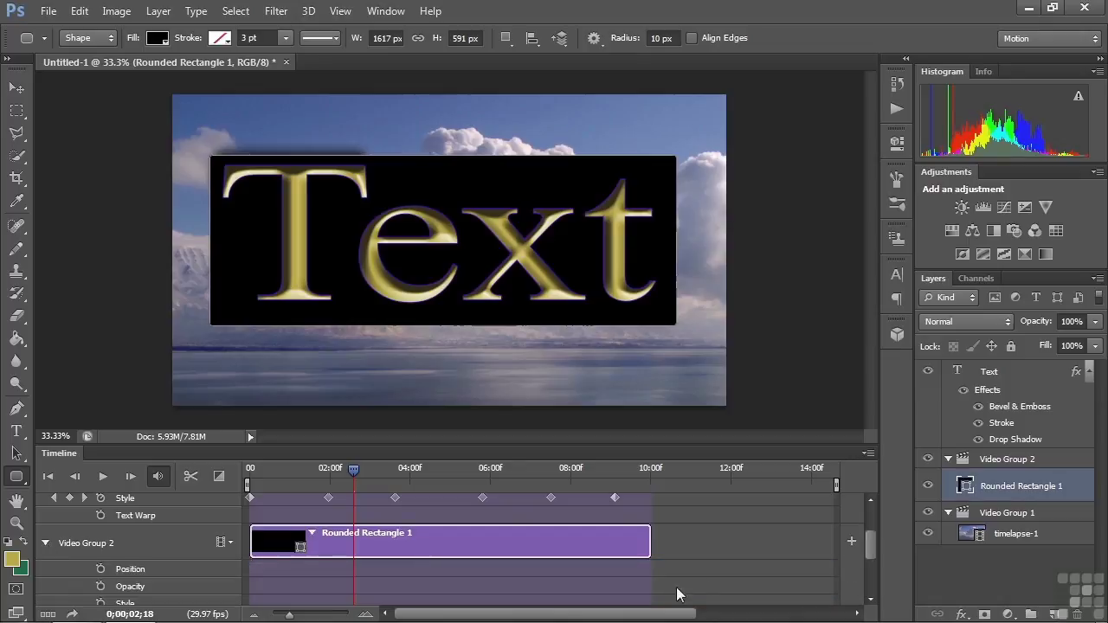
drag(872, 552, 870, 559)
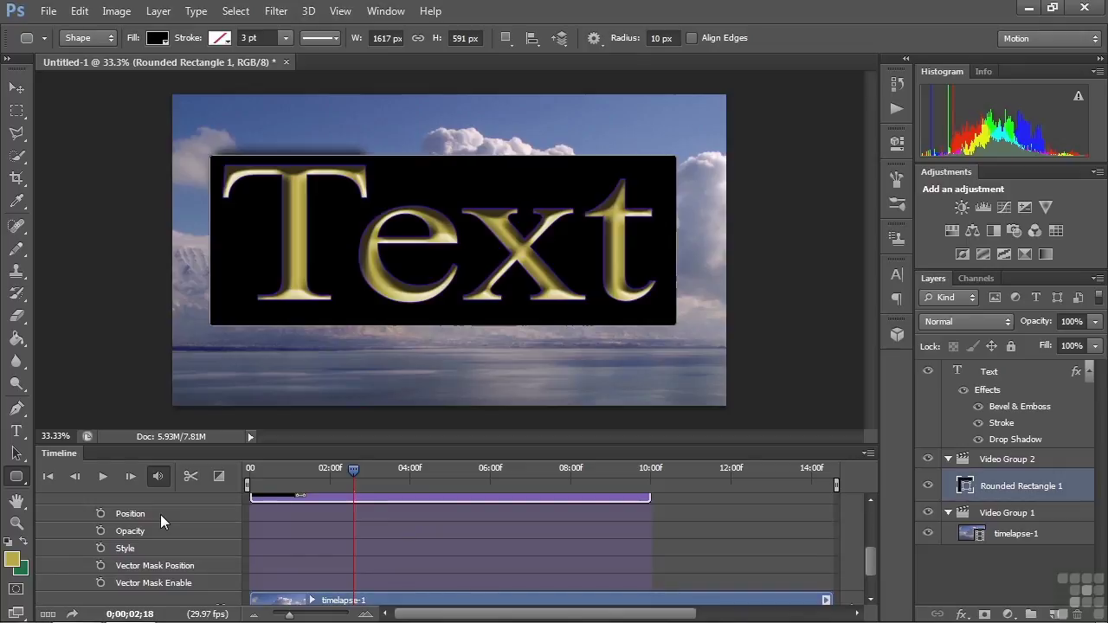
Convert Rounded Rectangle 1 to a smart object, expand Video Group 2, and rewind to 0
right_click(1073, 482)
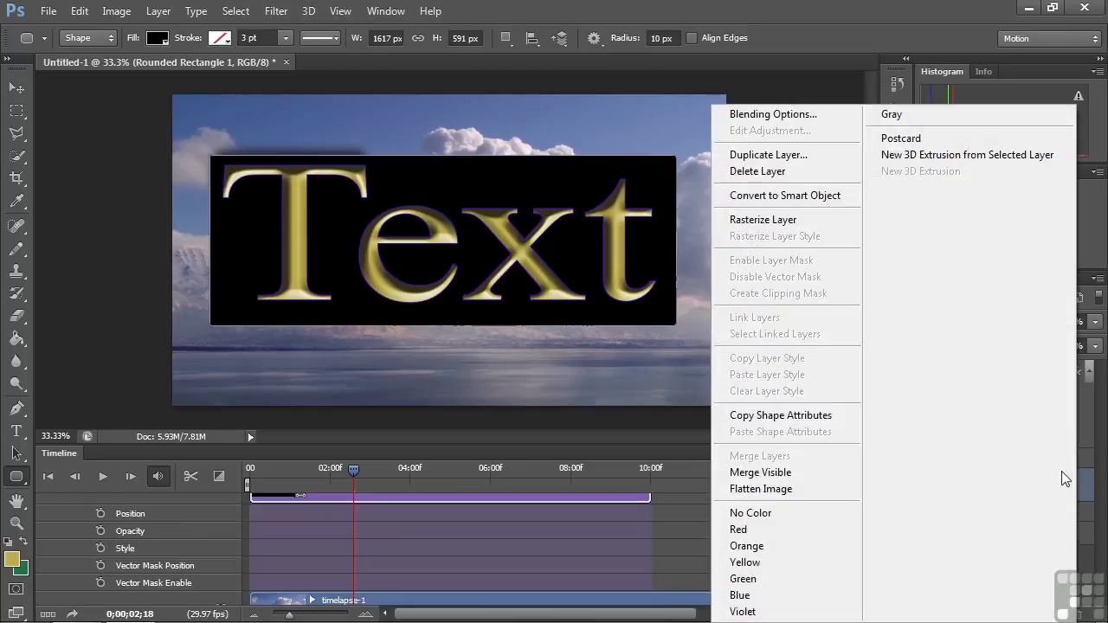
click(808, 196)
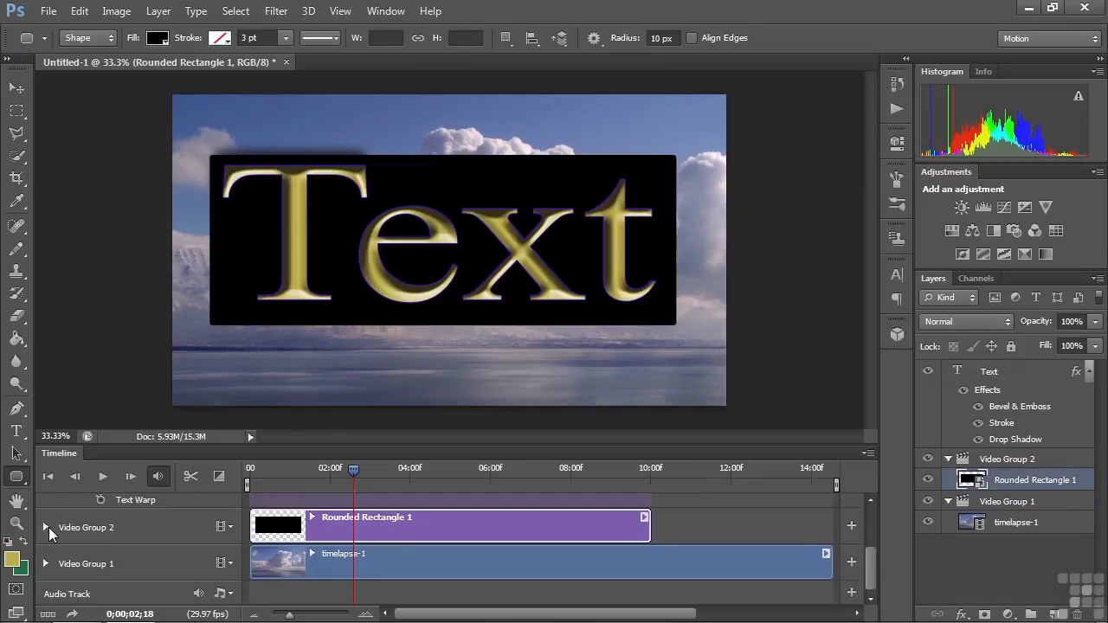
click(45, 526)
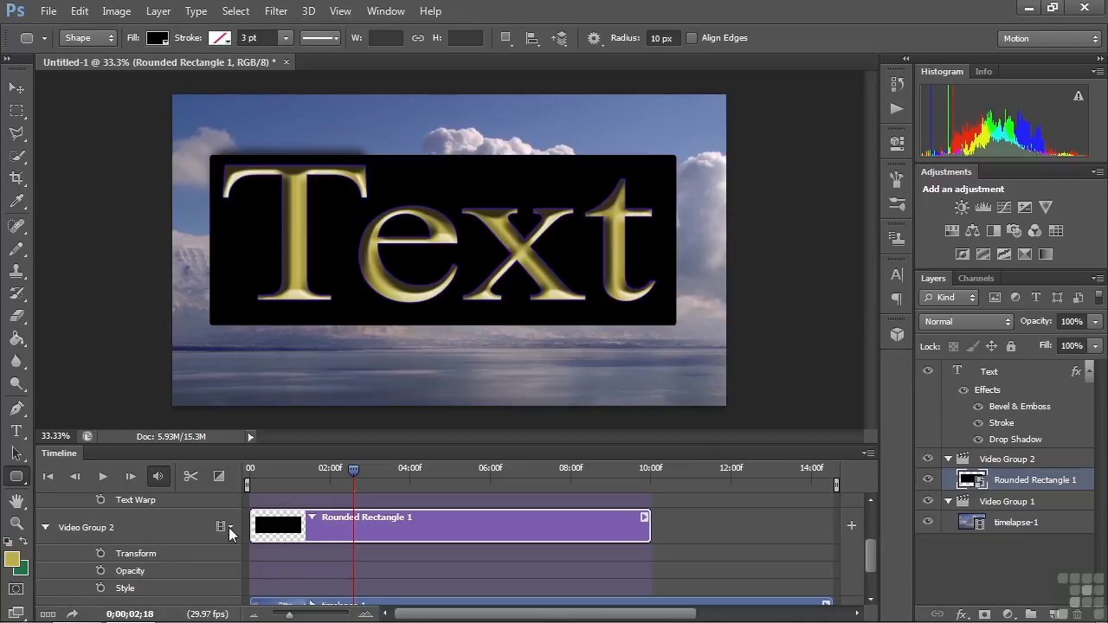
drag(349, 469, 250, 490)
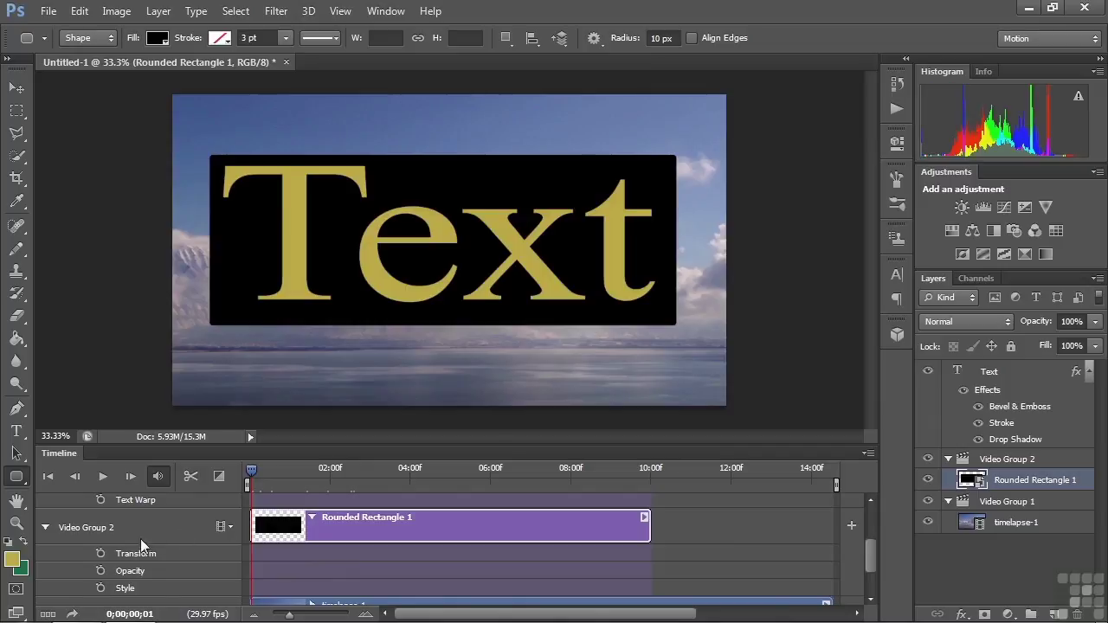
Start Transform keyframing with the rectangle shrunk to a tiny box at the first frame
click(100, 553)
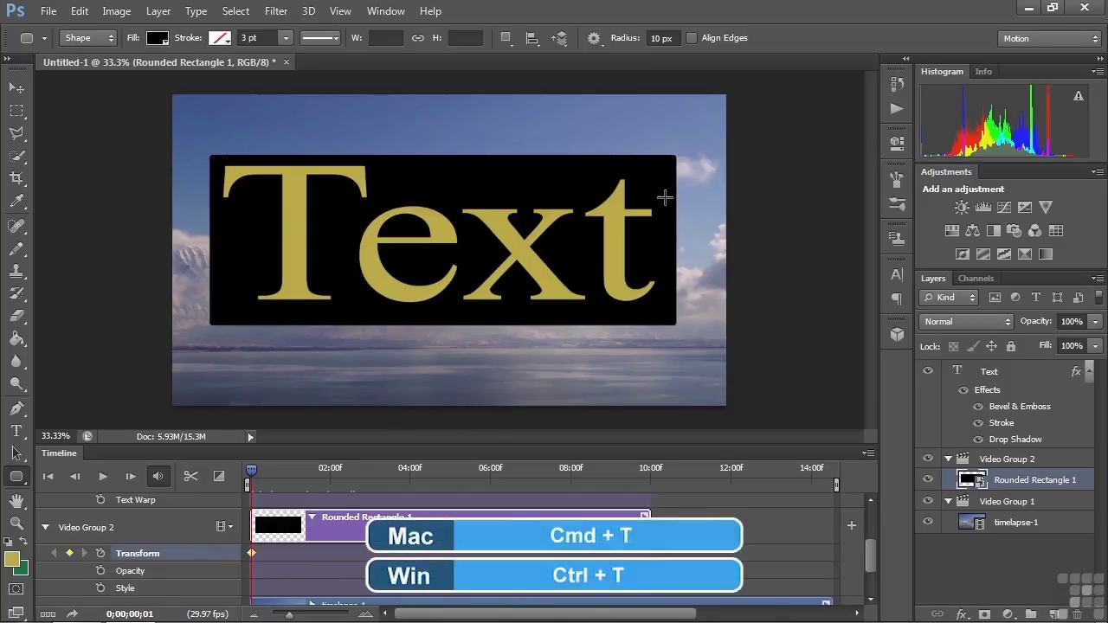
key(ctrl+t)
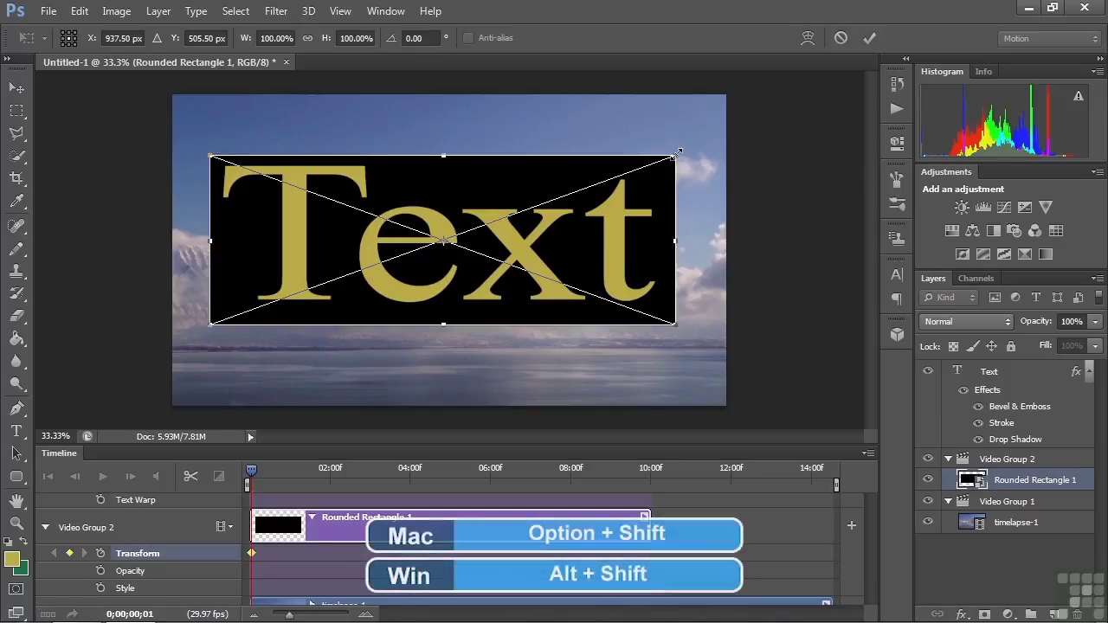
drag(678, 153, 461, 251)
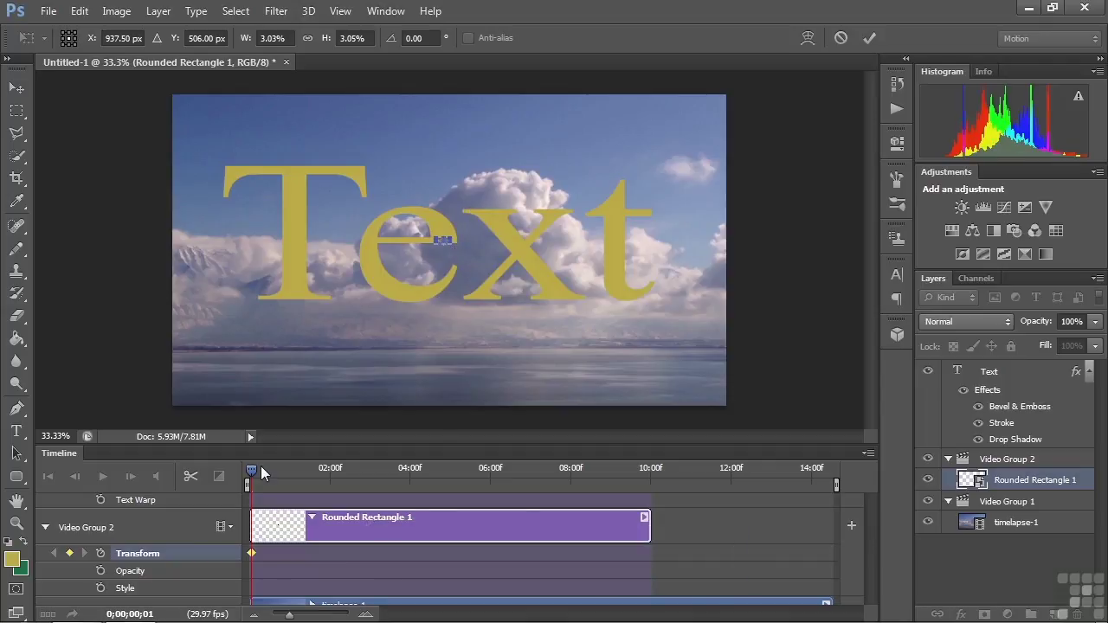
key(Return)
At 0;00;01;03, enlarge the rectangle to cover 'Text', nudge it up, and preview the growth
drag(251, 467, 297, 476)
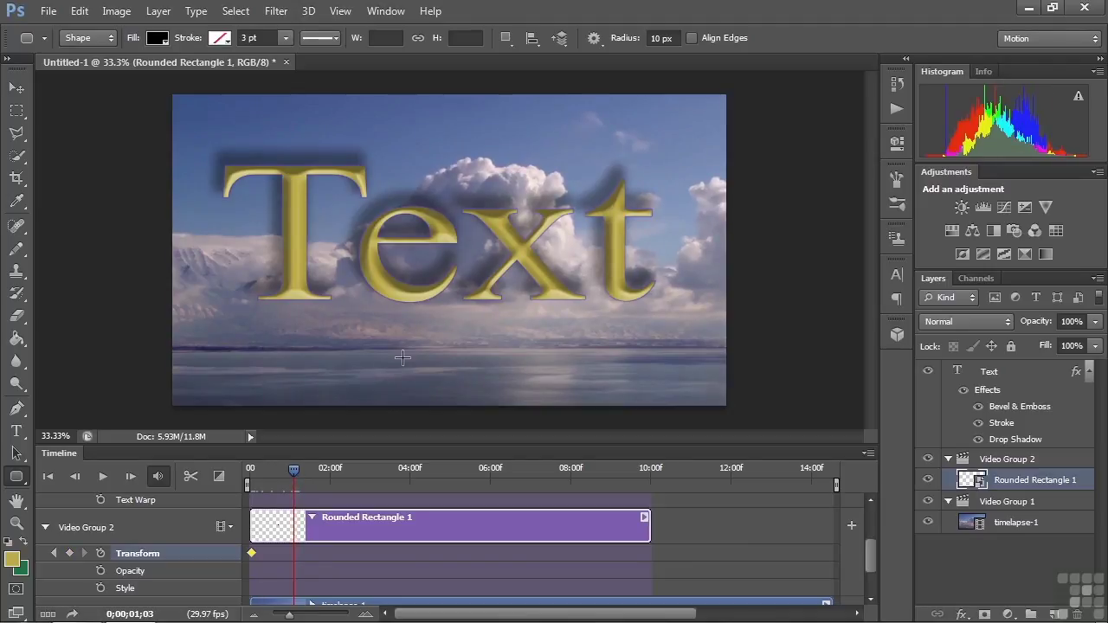
key(ctrl+t)
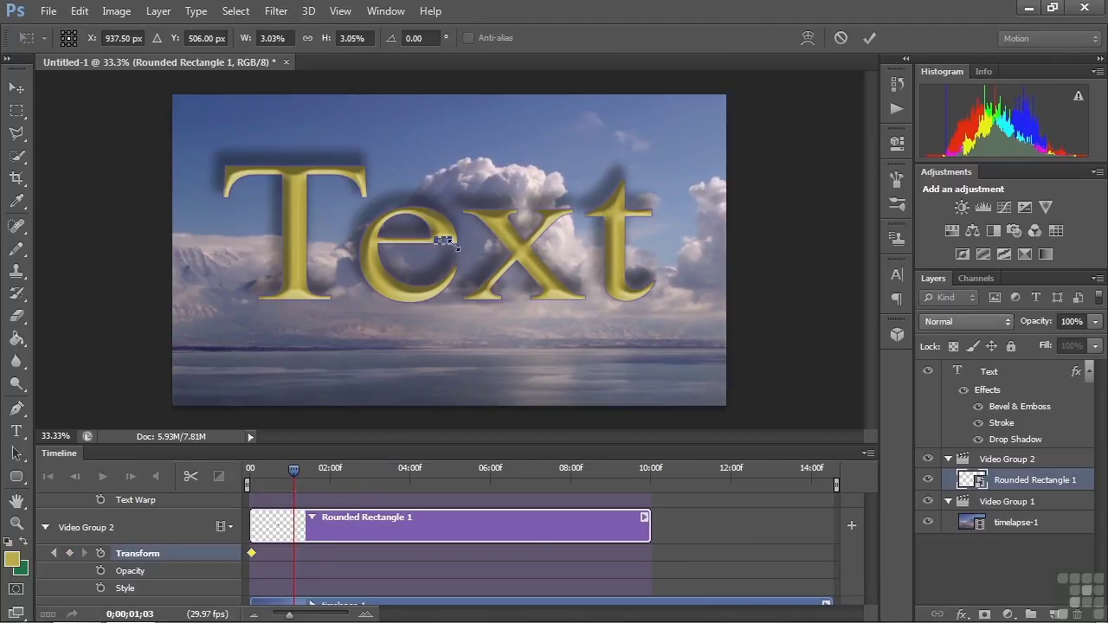
drag(456, 232, 683, 212)
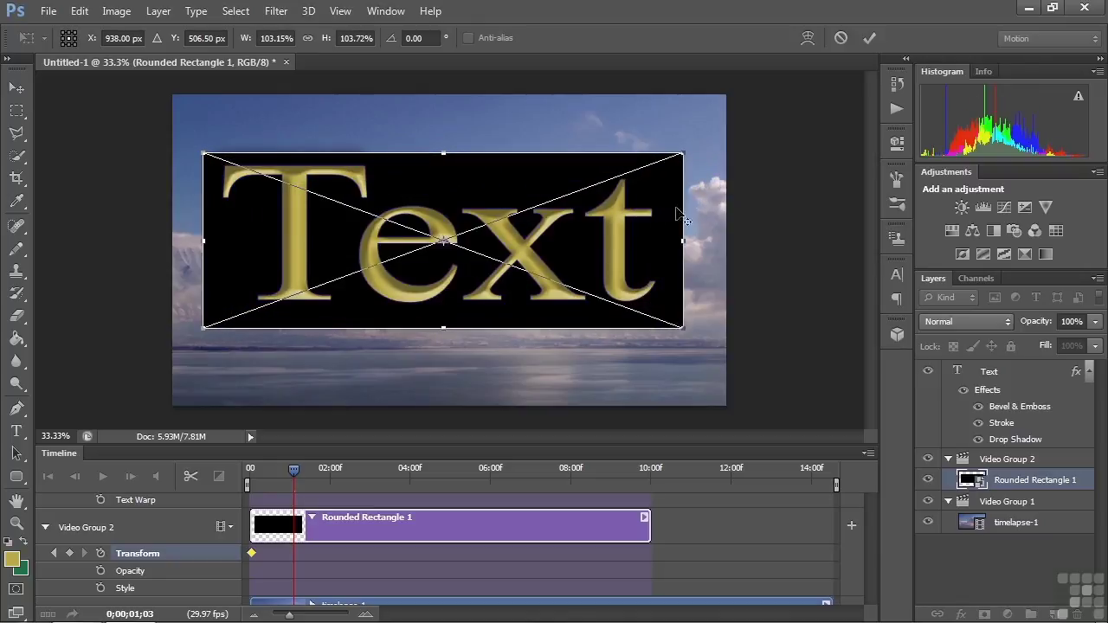
mouse_move(449, 198)
mouse_down()
mouse_move(451, 180)
mouse_move(451, 195)
mouse_up()
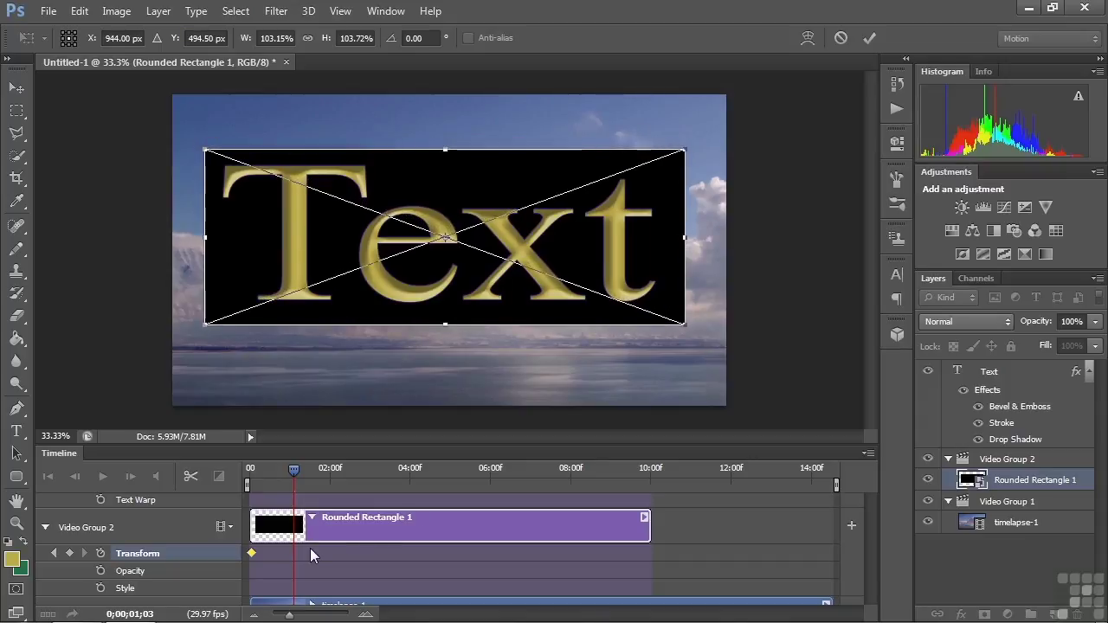
key(Return)
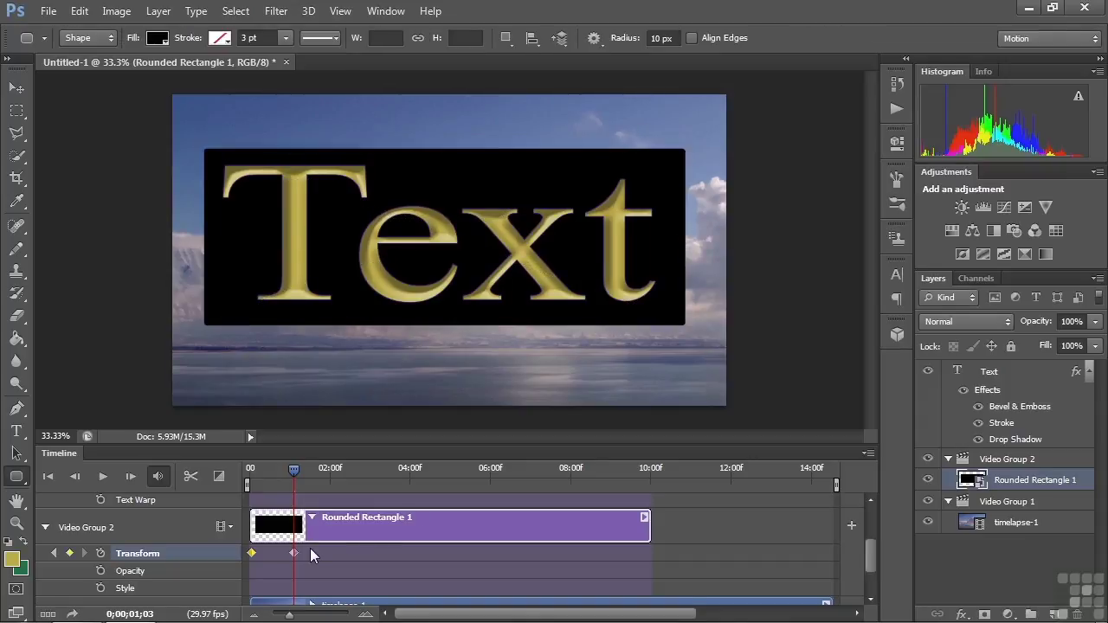
mouse_move(297, 474)
mouse_down()
mouse_move(252, 478)
mouse_move(292, 490)
mouse_up()
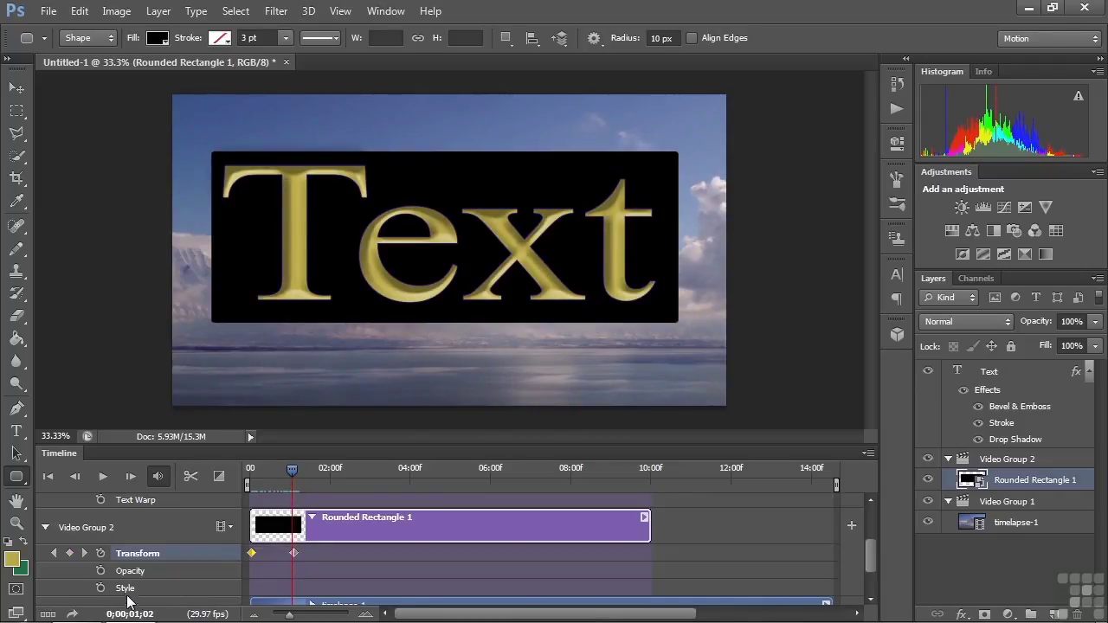
Add a Style keyframe for Rounded Rectangle 1, move it to 00;00, and jump back to it
click(101, 588)
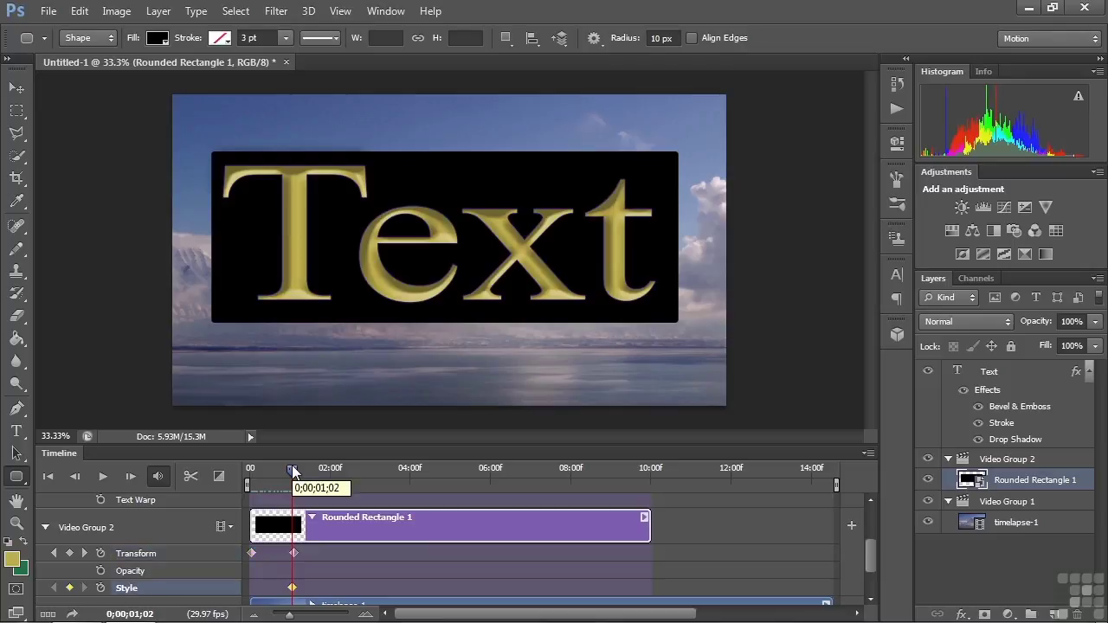
drag(293, 589, 258, 592)
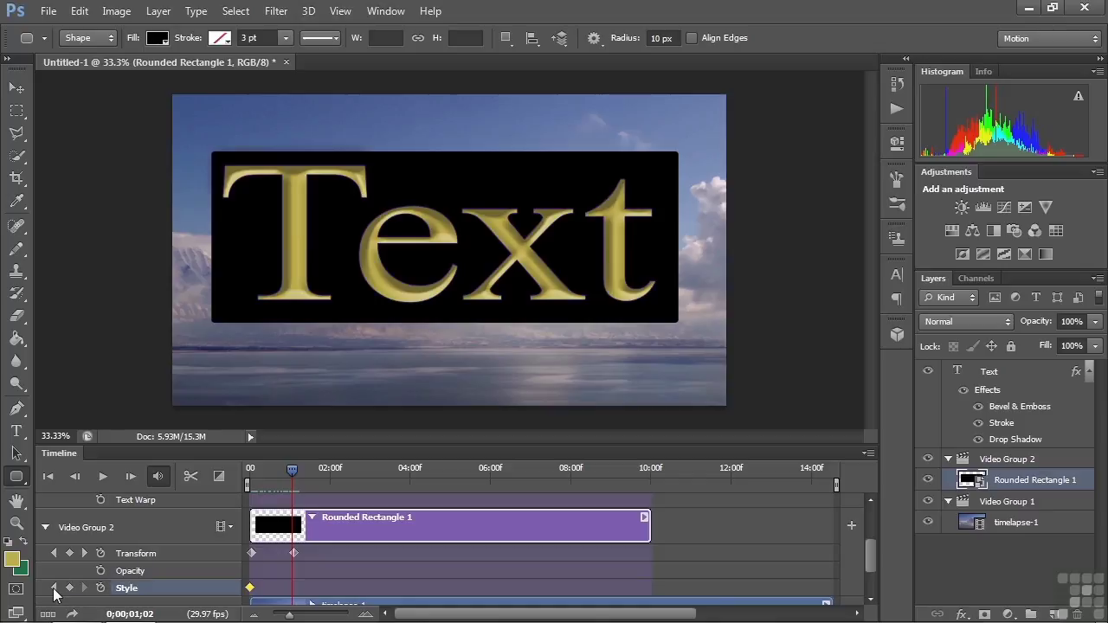
click(55, 588)
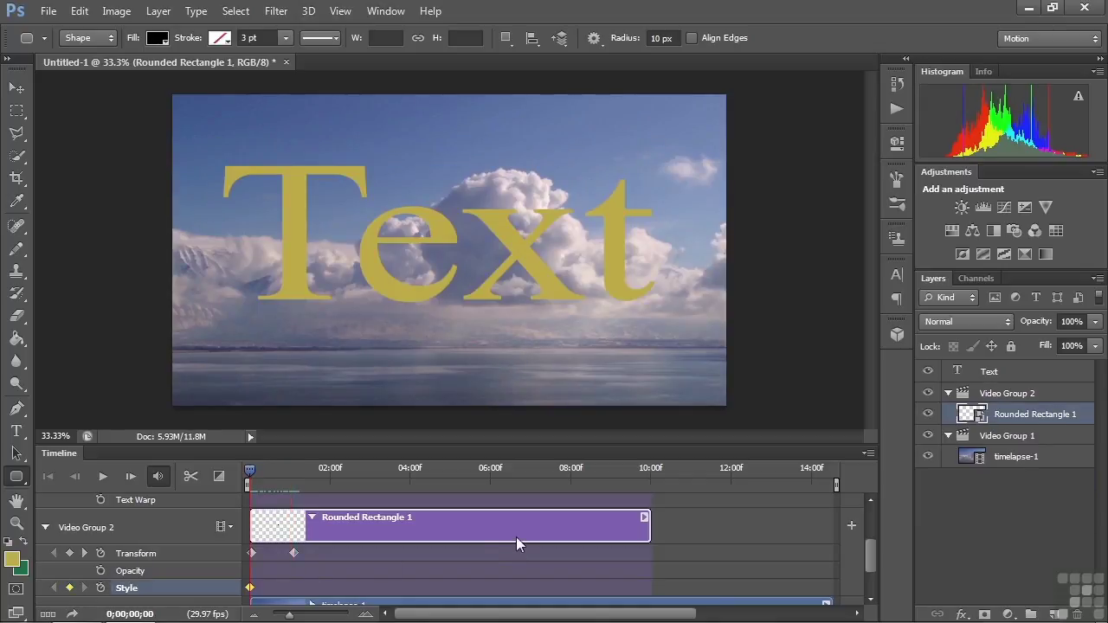
Add Bevel & Emboss and a Gradient Overlay whose left stop is medium cyan
double_click(1088, 418)
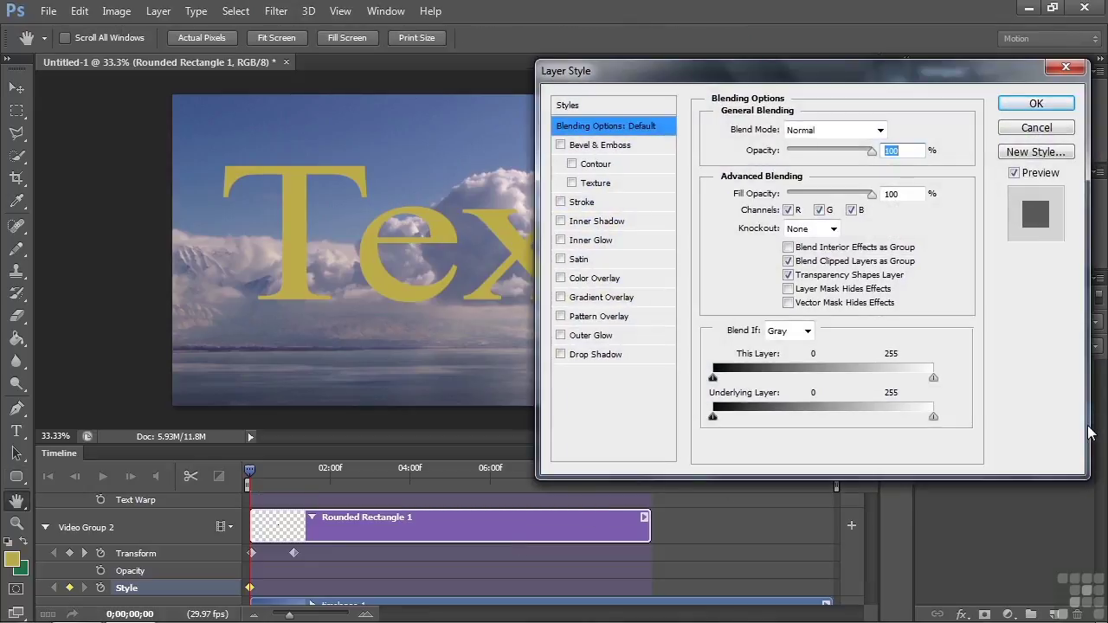
click(604, 147)
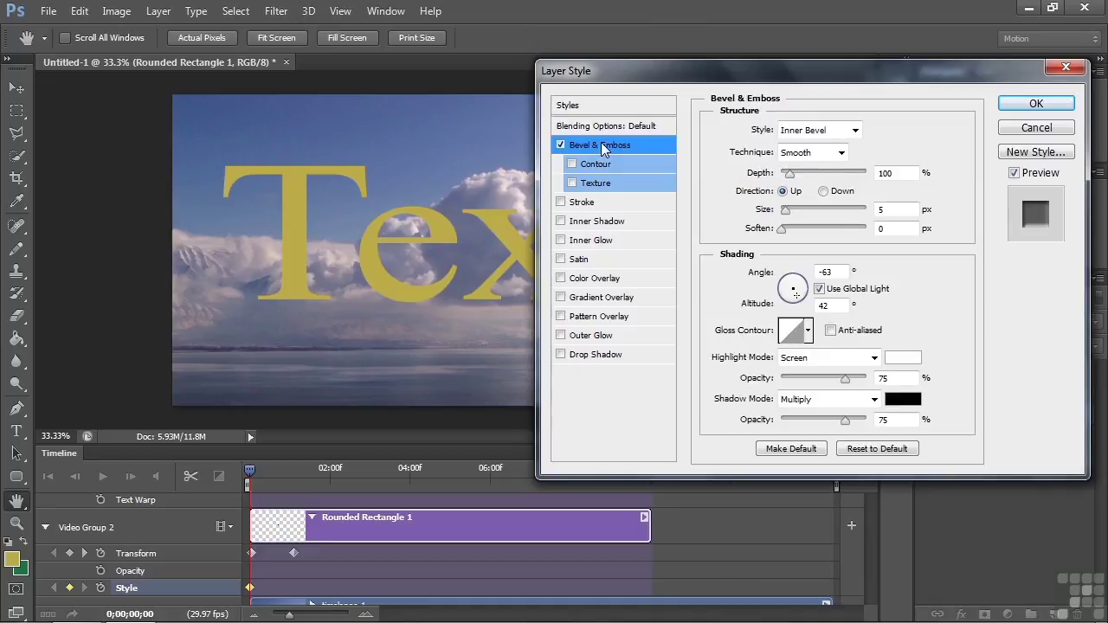
click(606, 296)
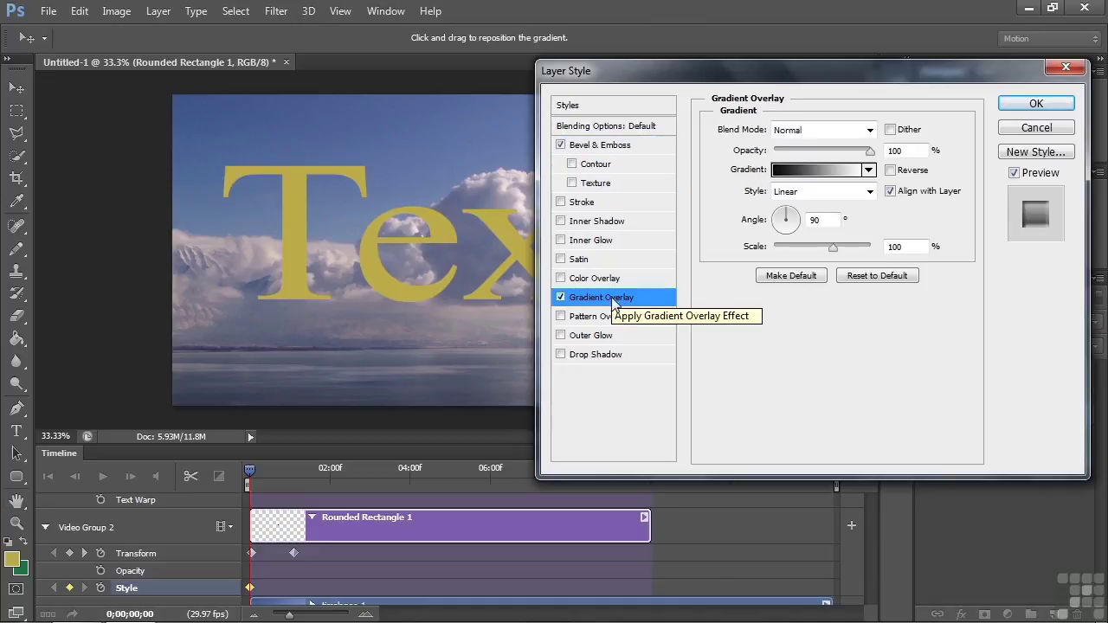
click(787, 170)
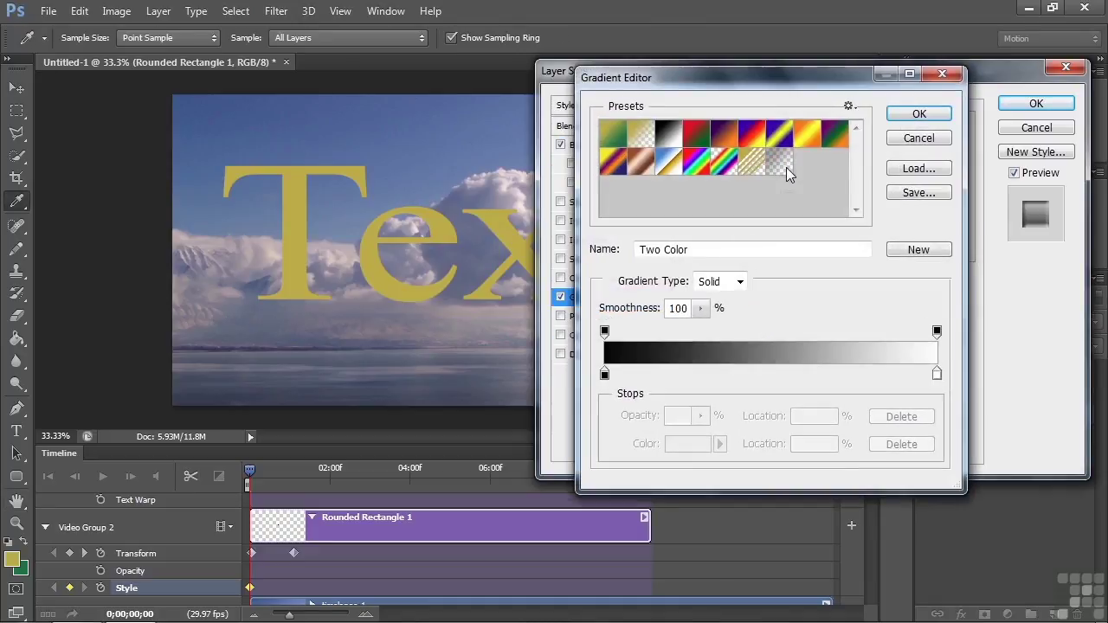
click(605, 378)
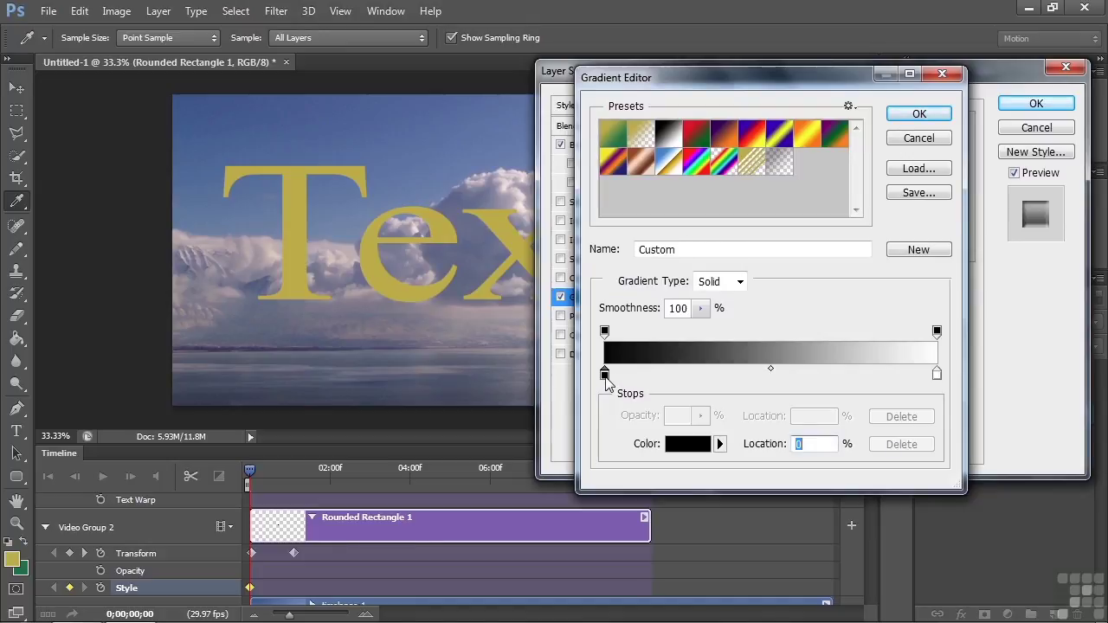
click(671, 447)
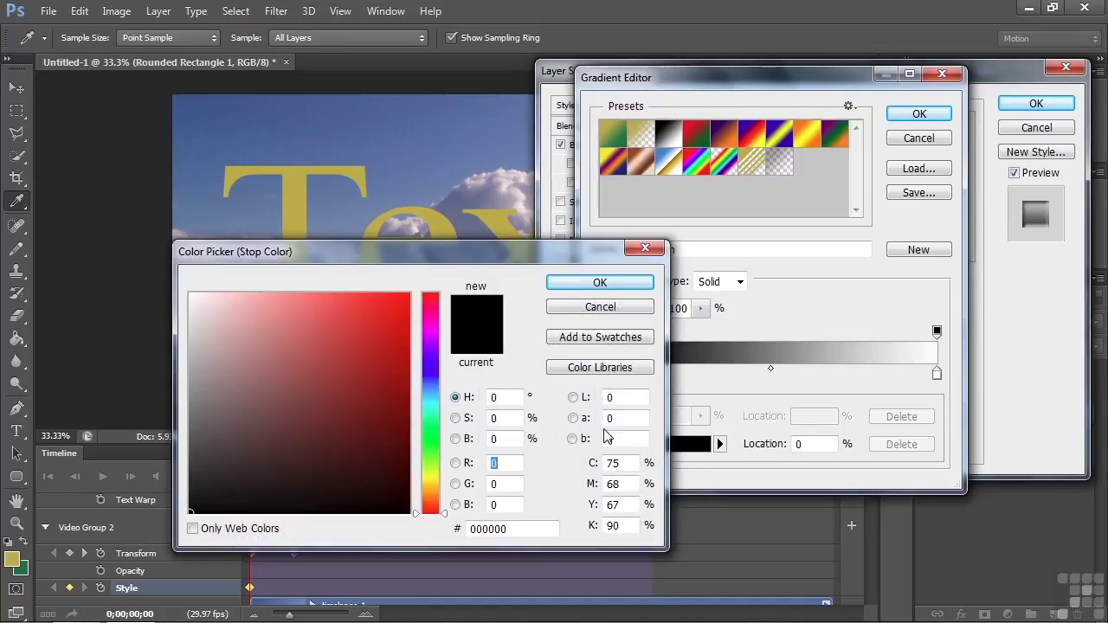
click(430, 399)
click(353, 355)
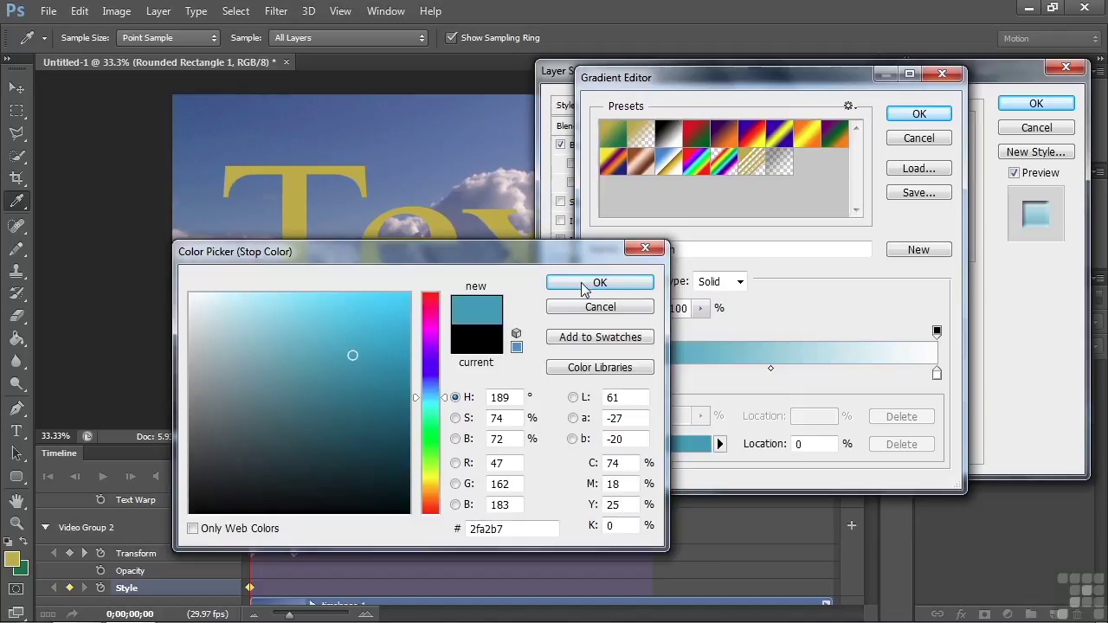
click(597, 283)
Make the gradient's right stop pale cyan and set the overlay angle to 180°
click(937, 373)
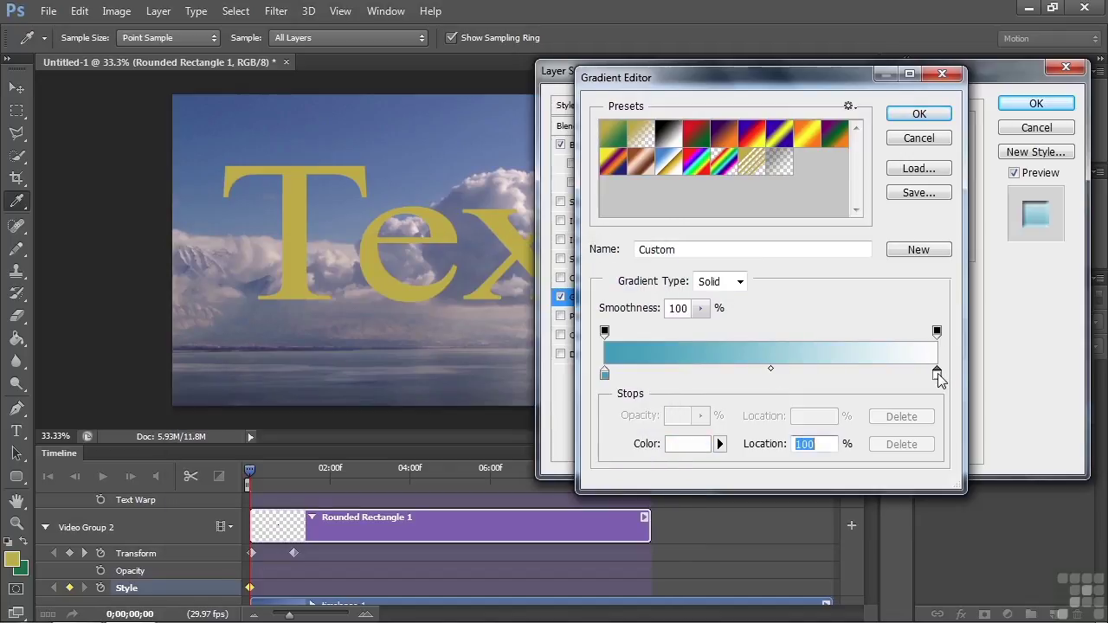
click(699, 450)
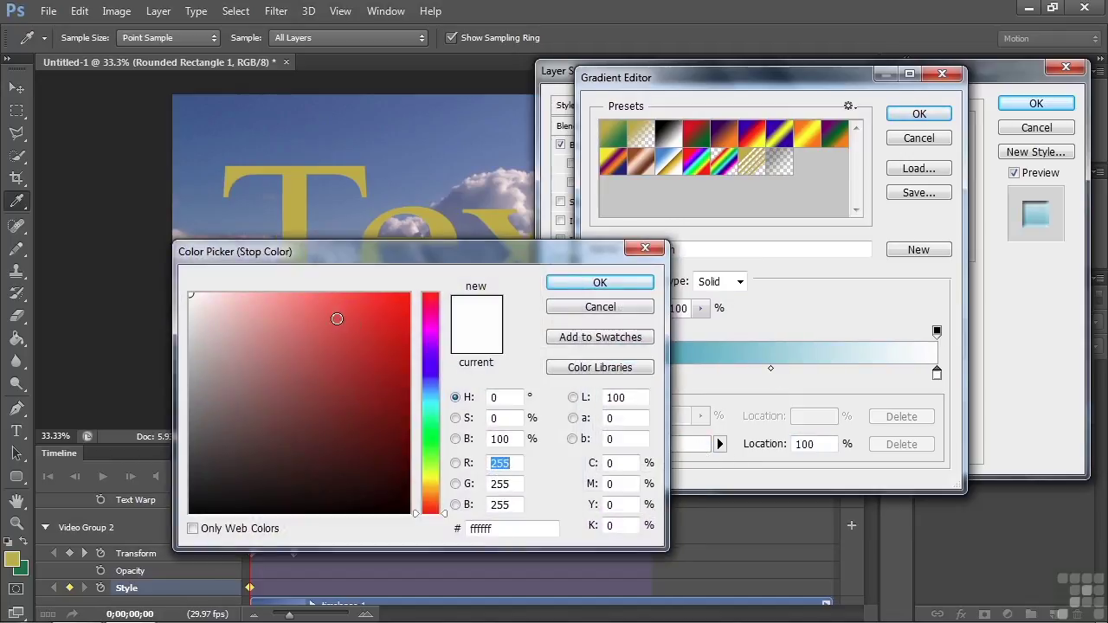
click(431, 394)
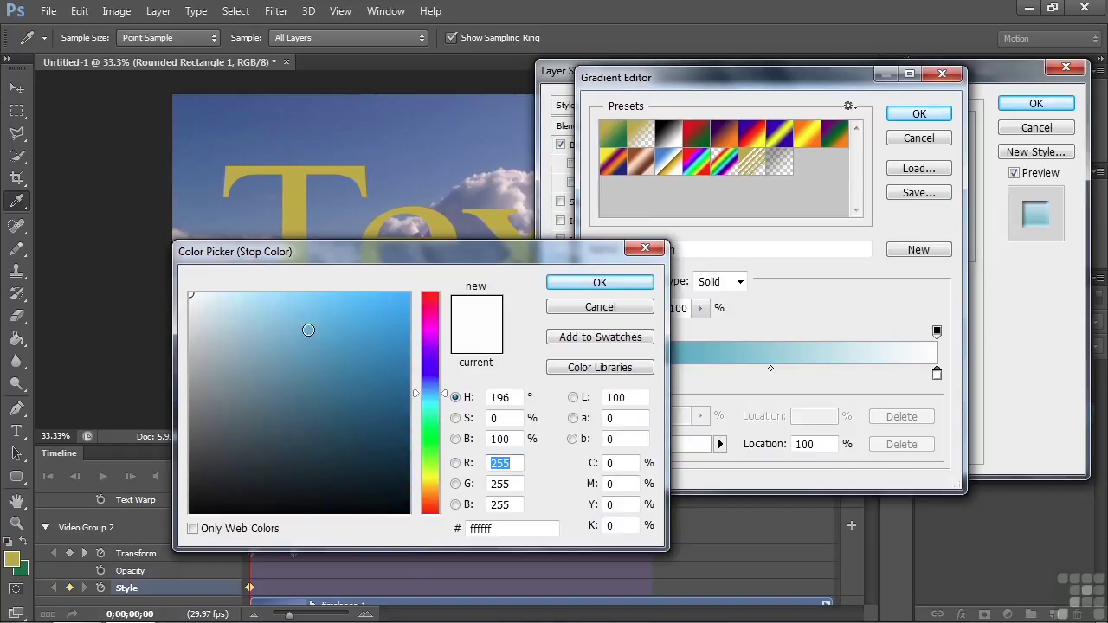
click(236, 302)
click(599, 284)
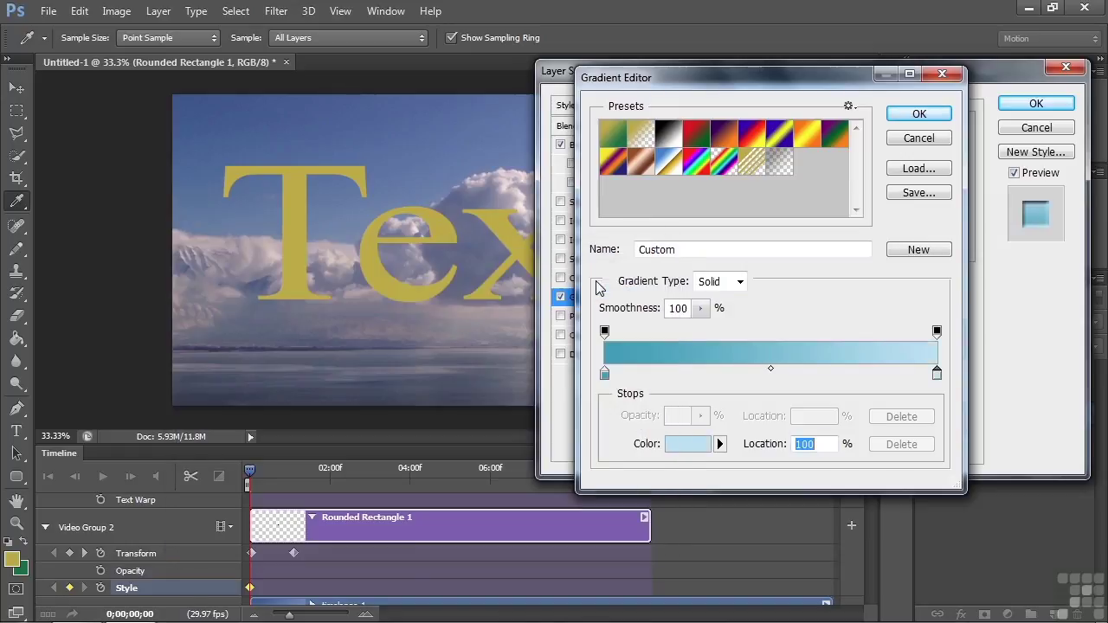
click(919, 114)
drag(786, 217, 776, 223)
click(776, 224)
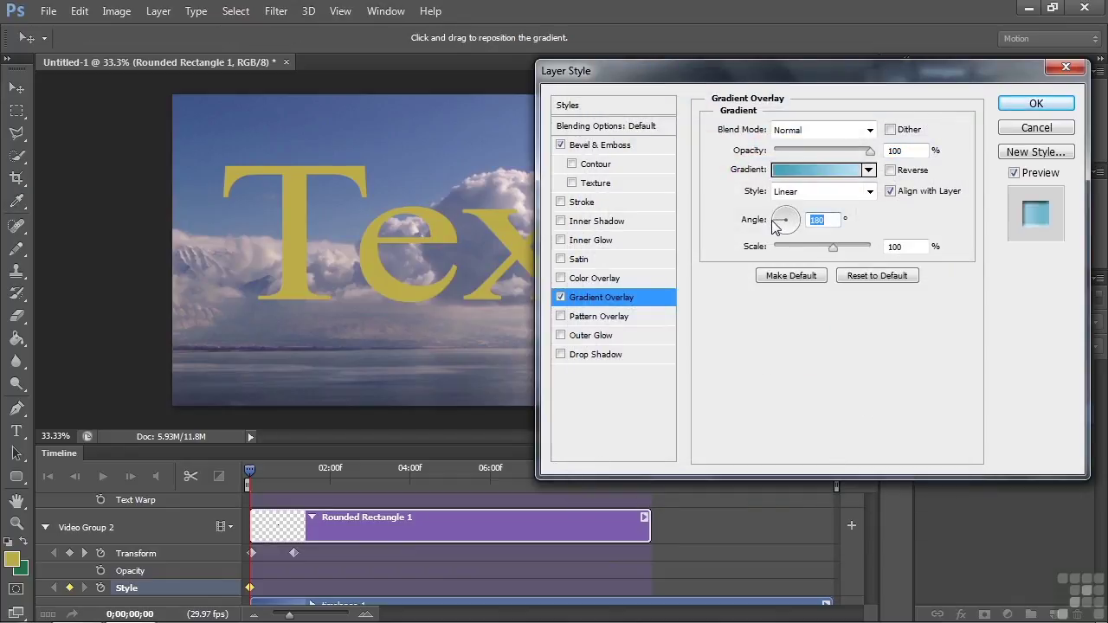
Add a Drop Shadow at 26 px distance and apply the layer styles
click(595, 356)
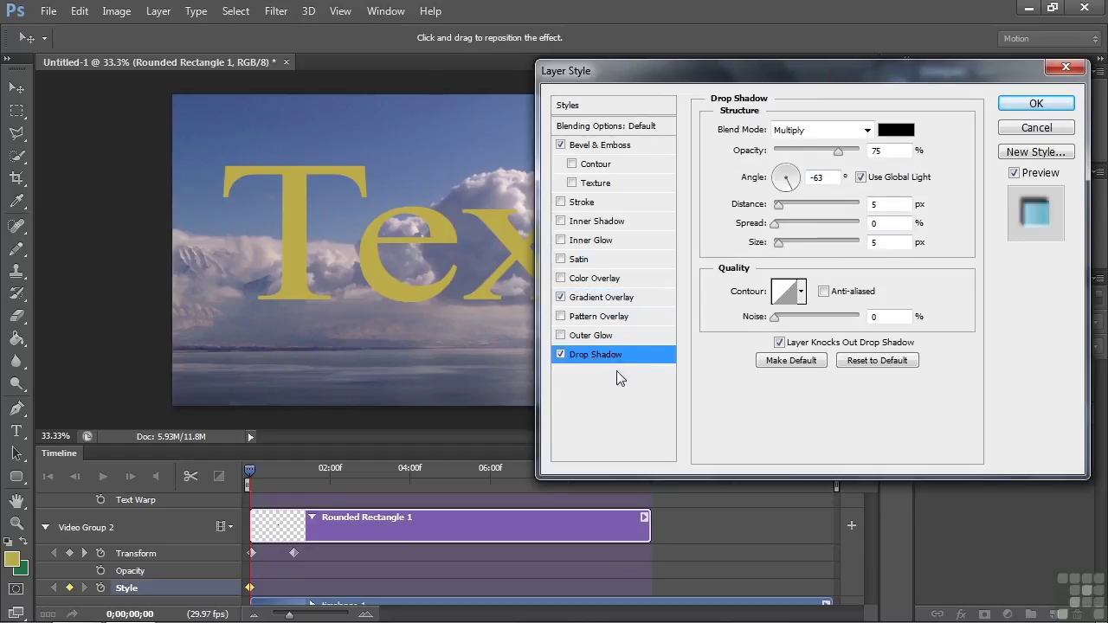
drag(778, 208, 785, 230)
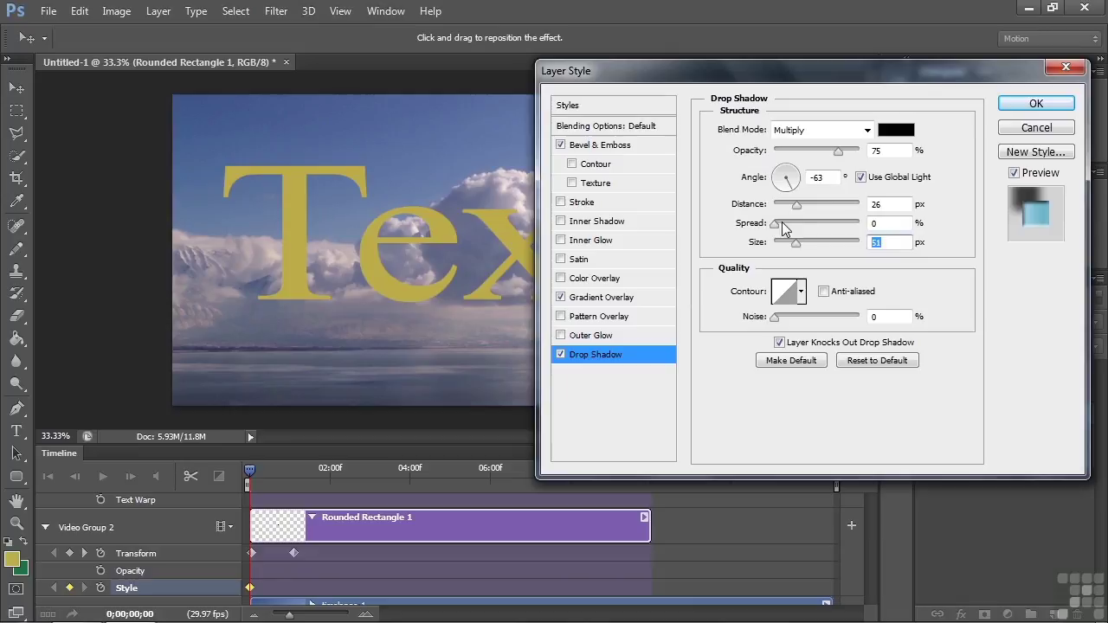
click(1038, 104)
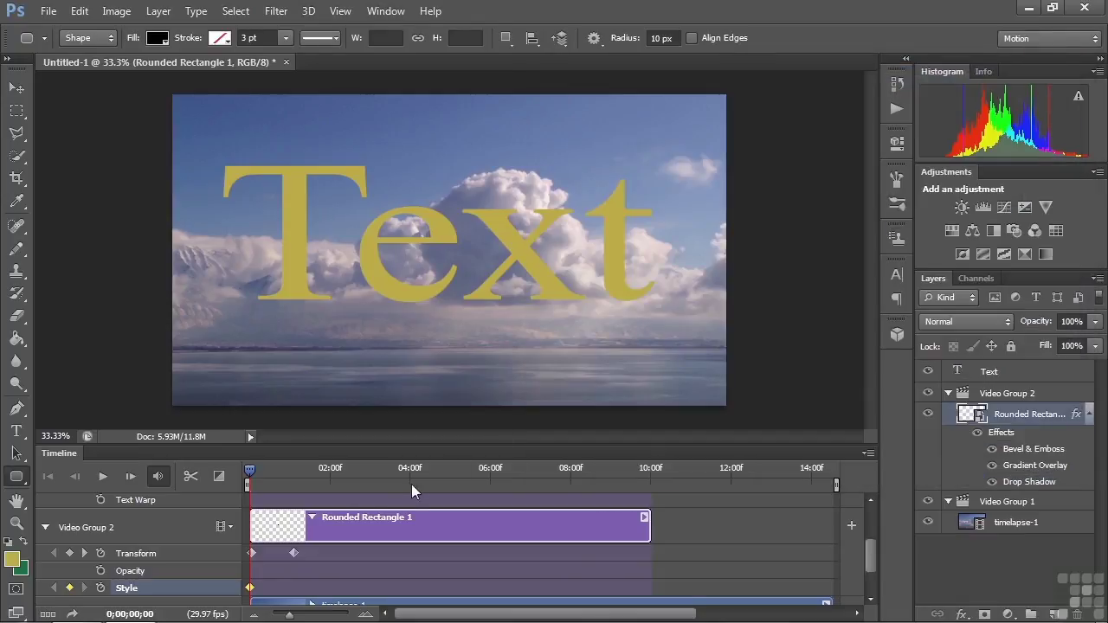
Lower Rounded Rectangle 1's opacity to 57% while scrubbing the timeline to preview
drag(251, 476, 345, 500)
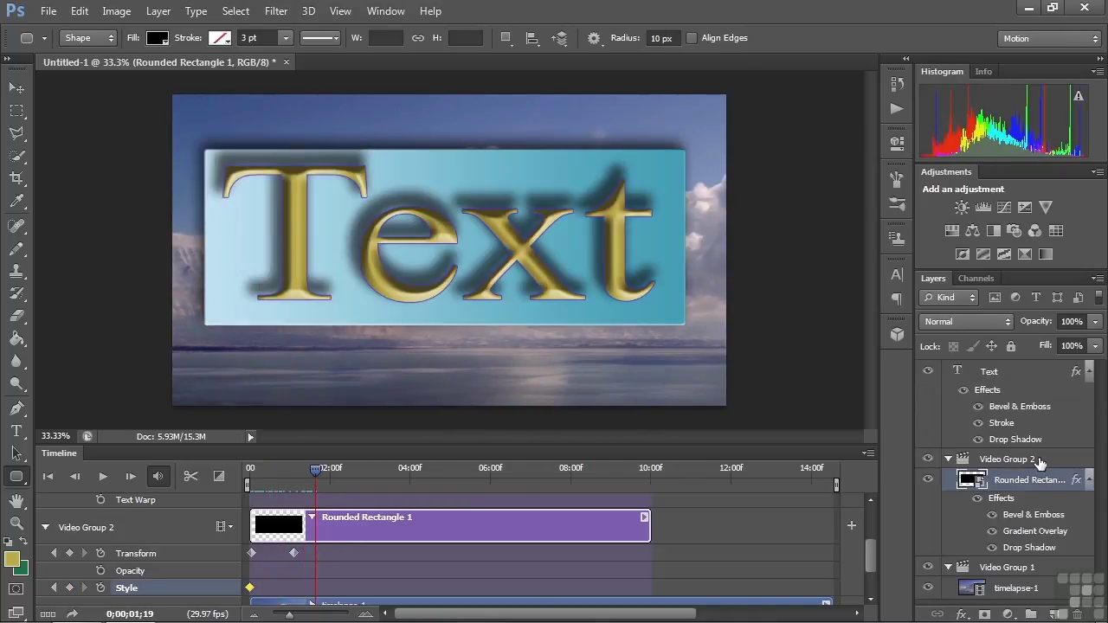
drag(1047, 329, 1024, 327)
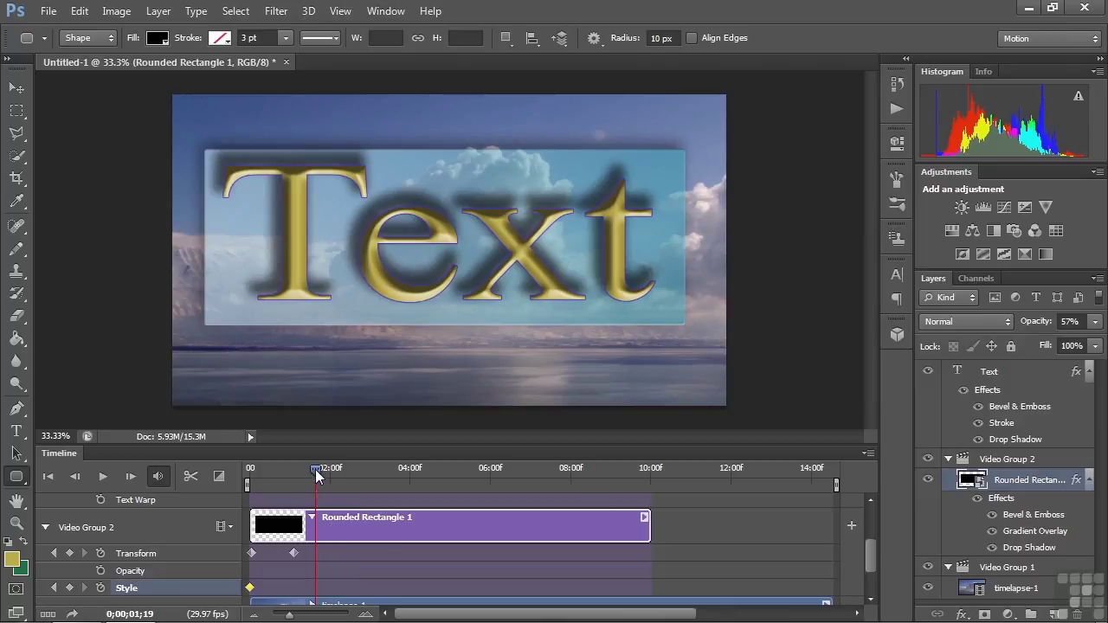
drag(315, 469, 321, 468)
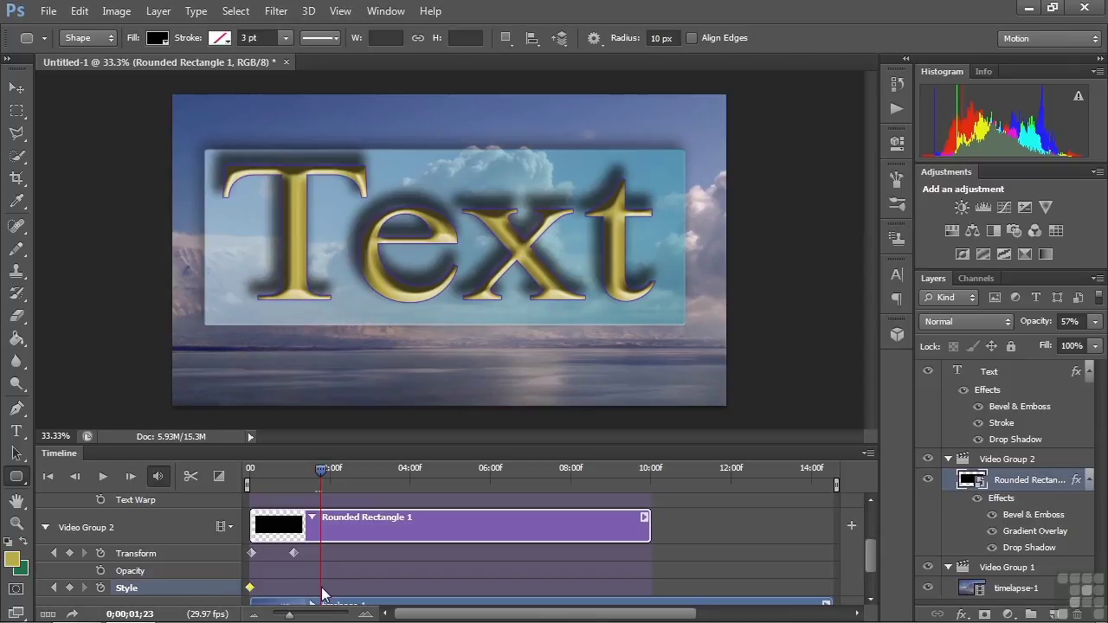
Change the rectangle's Gradient Overlay to a gold-to-pale-yellow gradient
double_click(1073, 482)
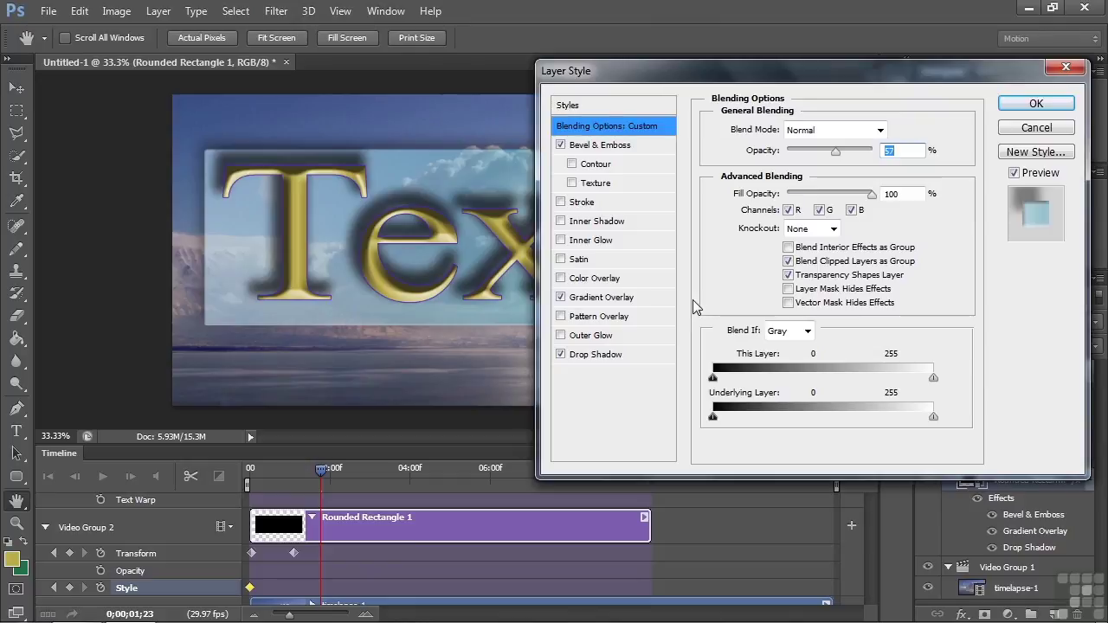
click(612, 297)
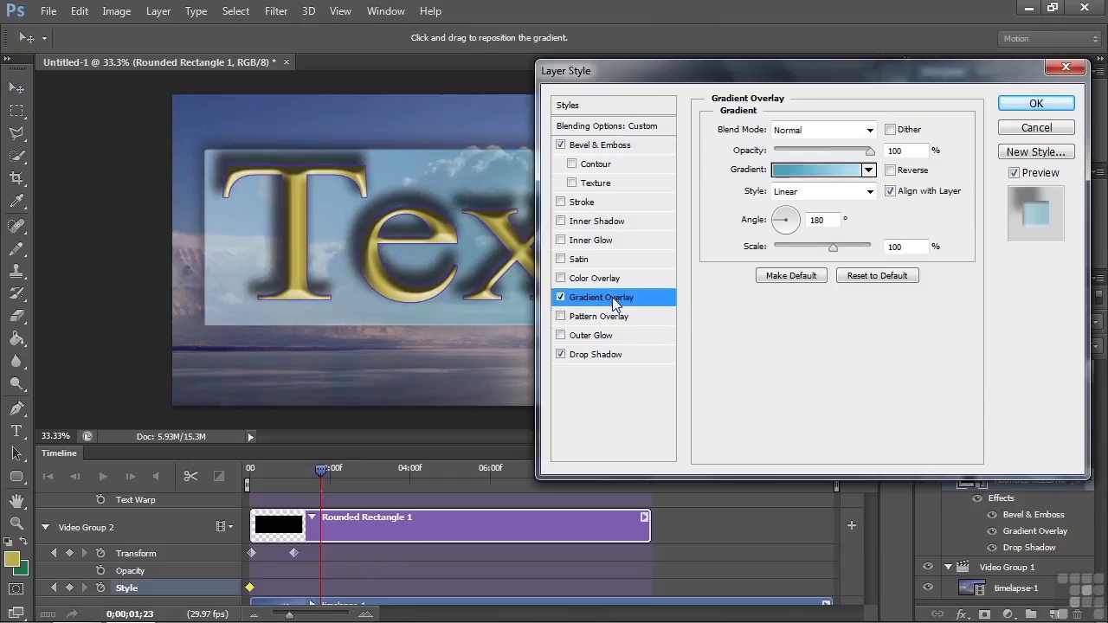
click(798, 171)
click(605, 373)
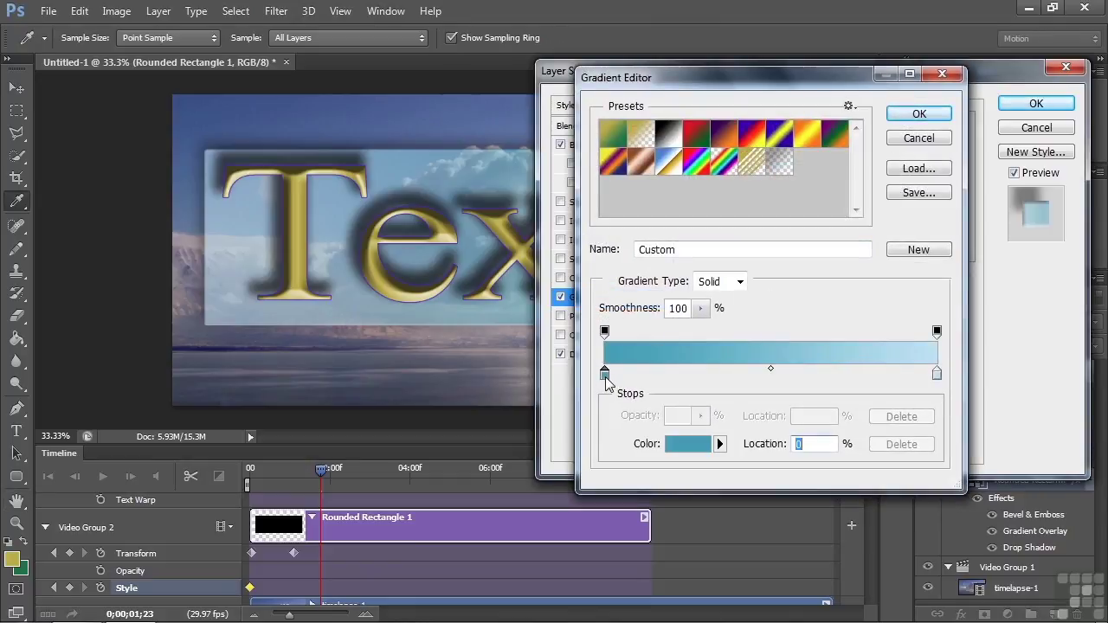
click(671, 443)
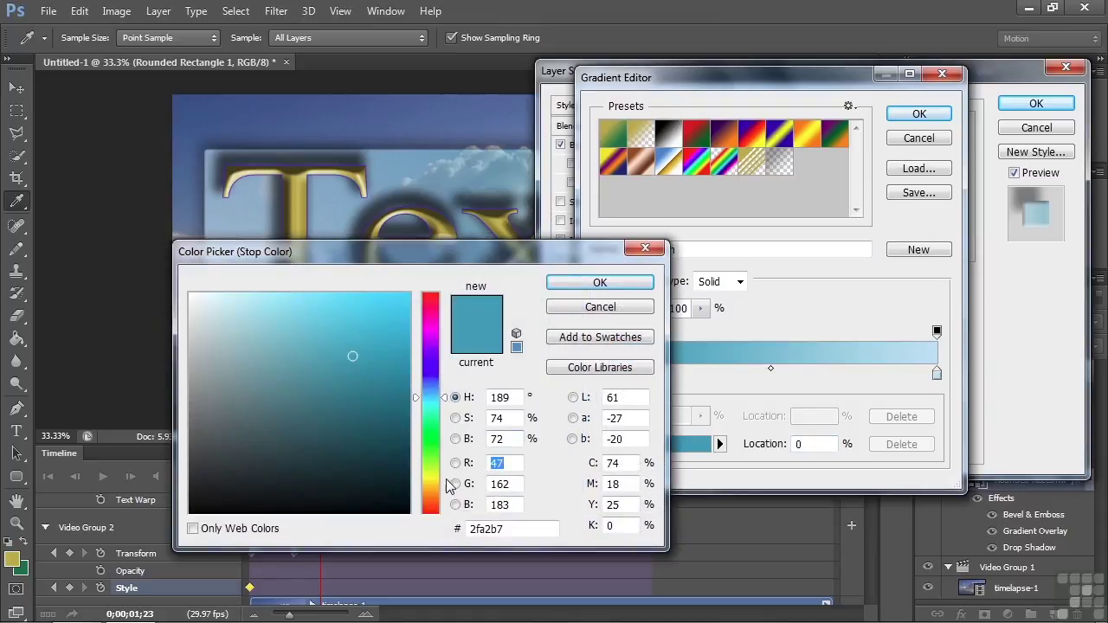
click(428, 487)
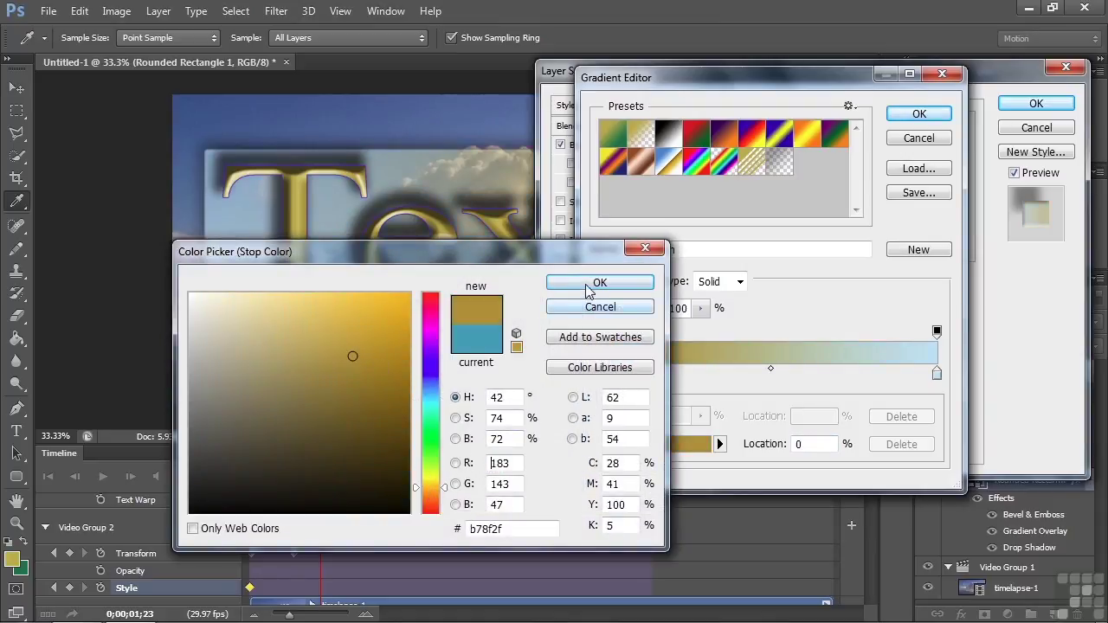
click(599, 282)
click(937, 373)
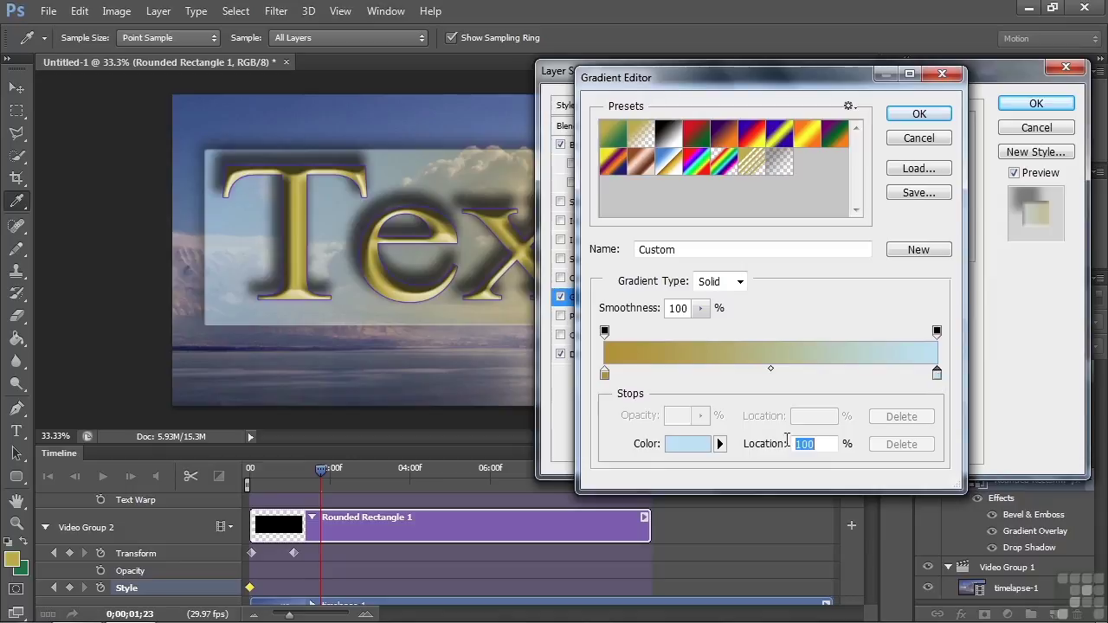
click(680, 444)
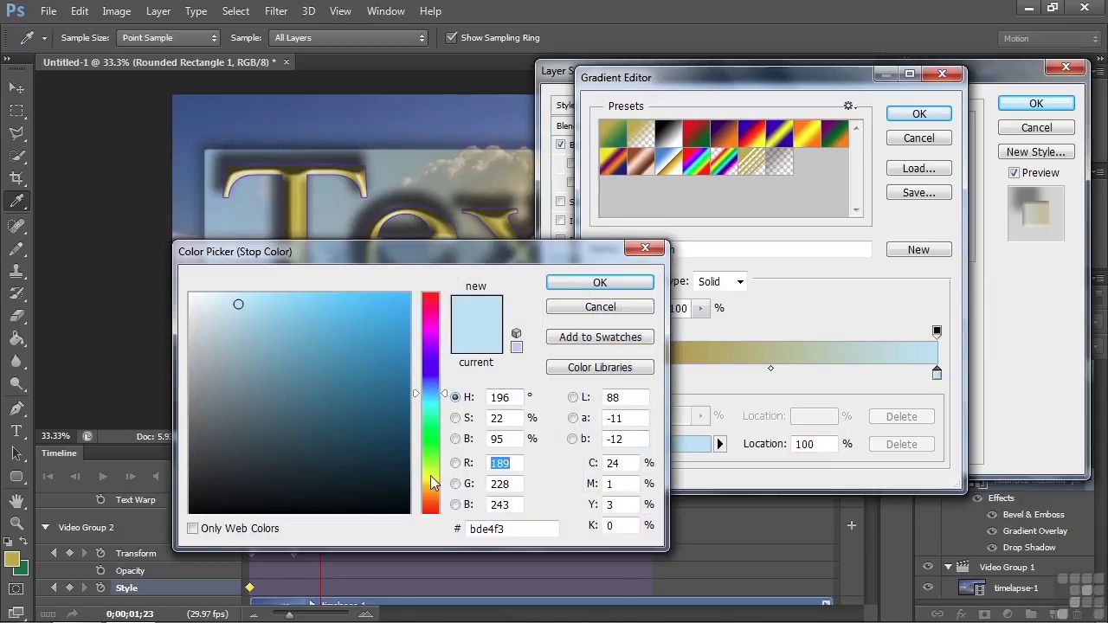
click(430, 478)
click(219, 308)
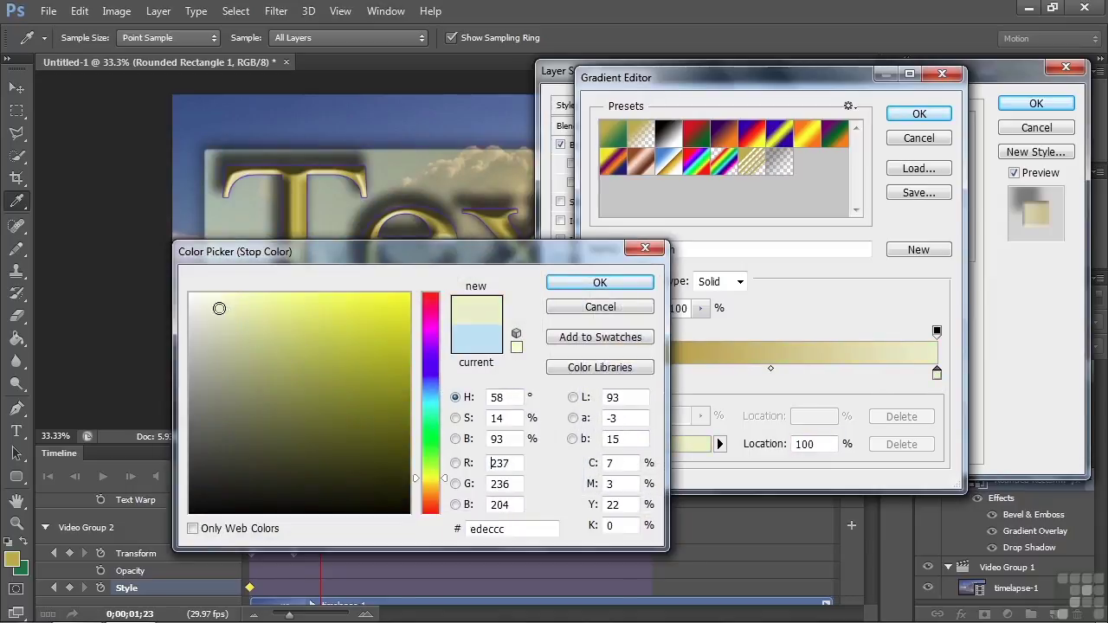
click(629, 286)
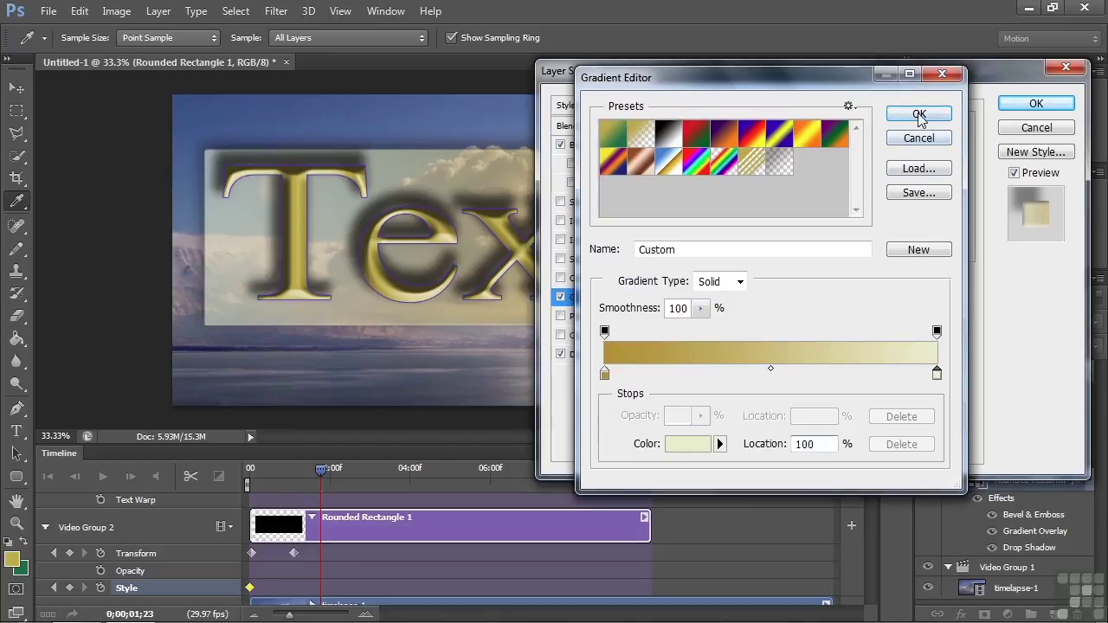
click(919, 115)
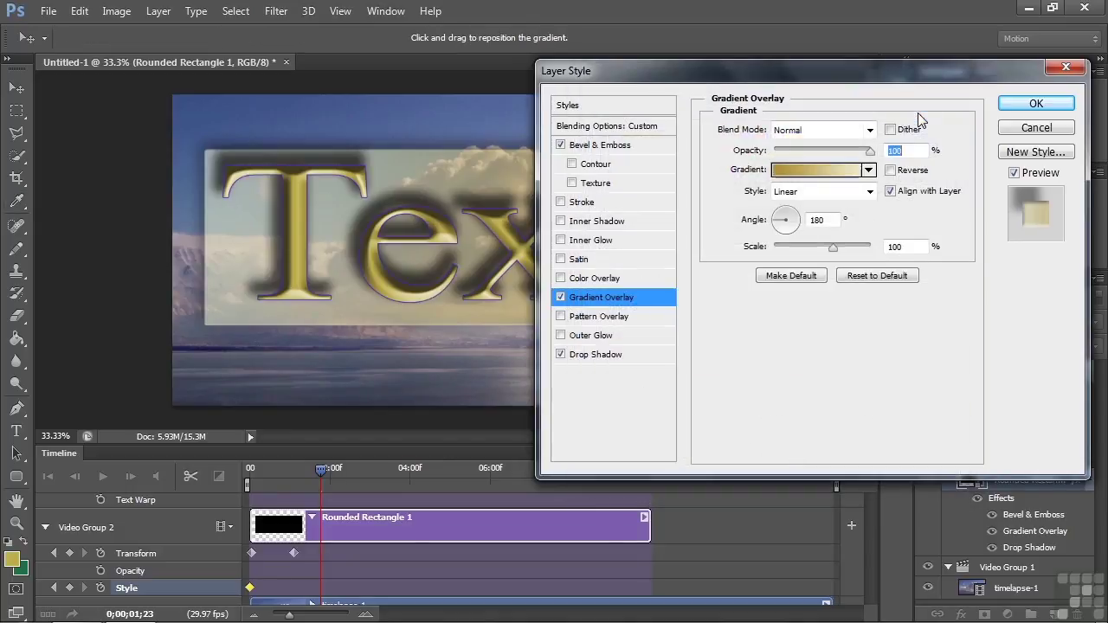
Increase the Drop Shadow's distance, size and spread
click(594, 354)
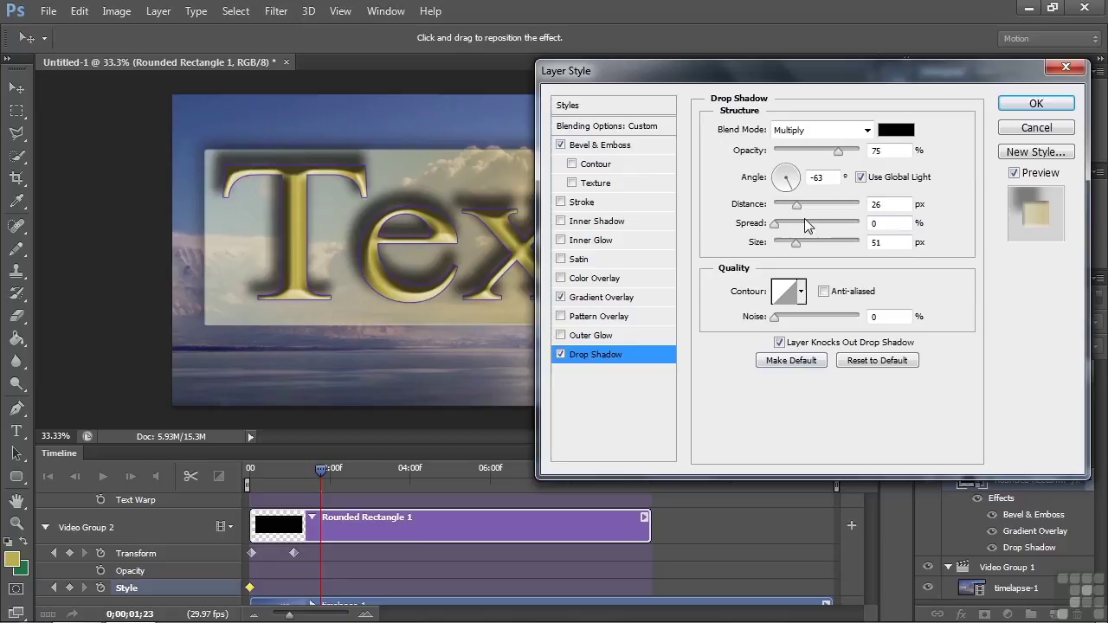
drag(796, 208, 820, 206)
mouse_move(796, 242)
mouse_down()
mouse_move(814, 242)
mouse_move(802, 225)
mouse_up()
click(775, 225)
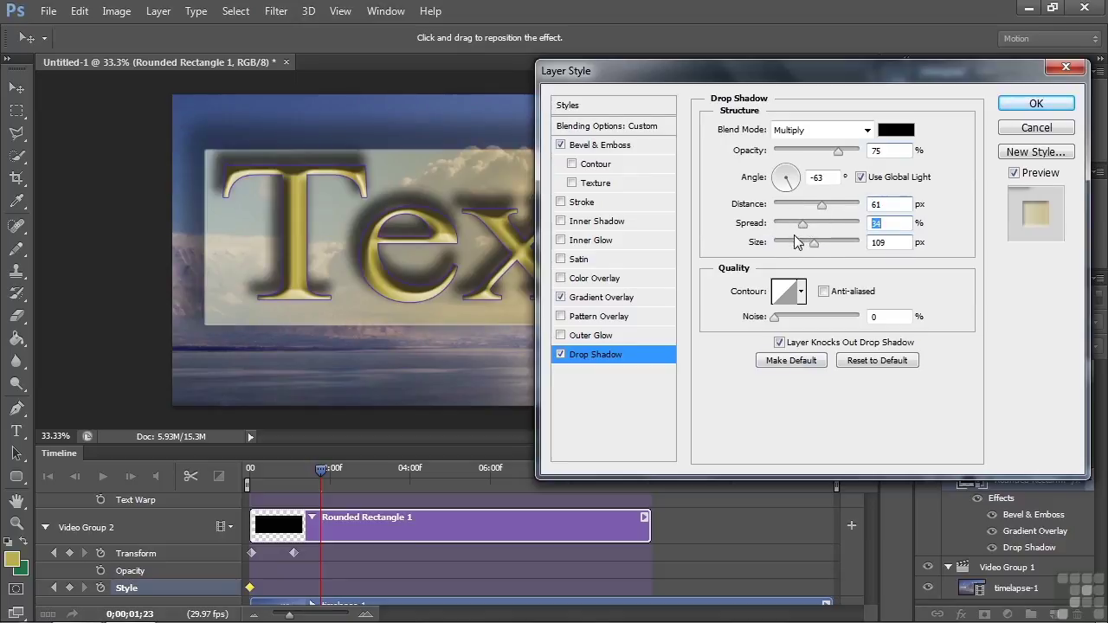
Re-angle the Bevel & Emboss lighting, apply the style, and rewind to the start
click(595, 145)
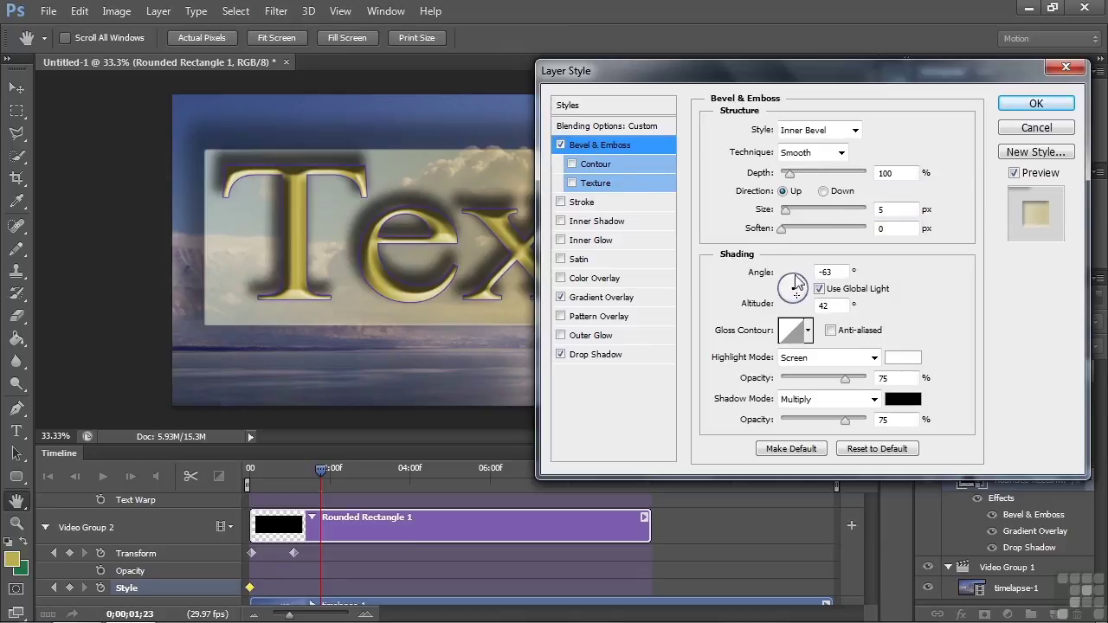
mouse_move(798, 300)
mouse_down()
mouse_move(801, 284)
mouse_move(789, 288)
mouse_up()
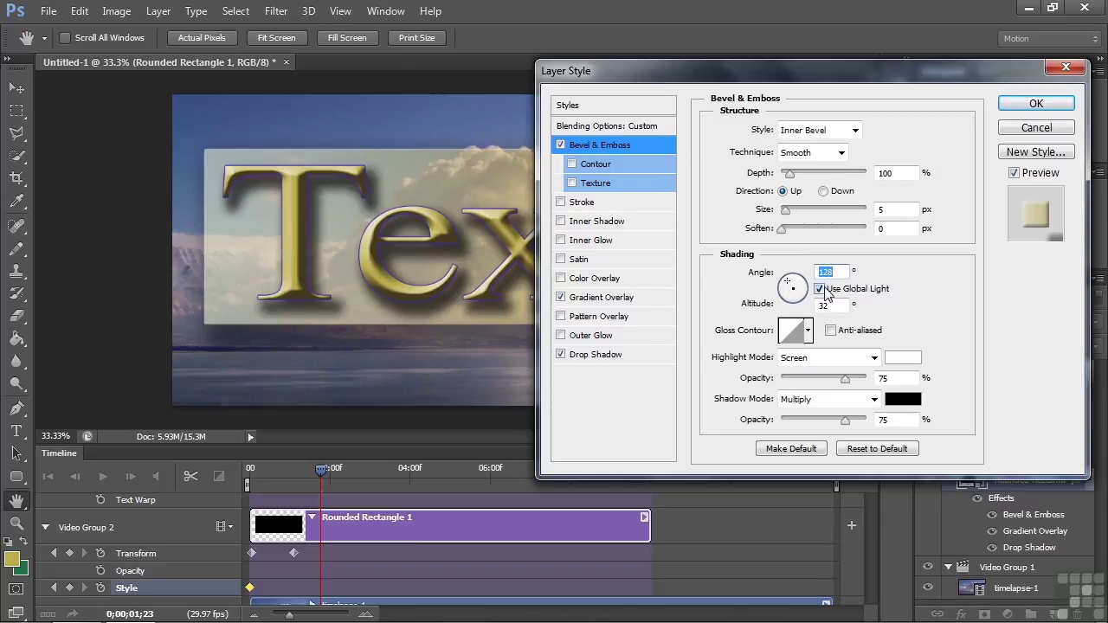
click(821, 290)
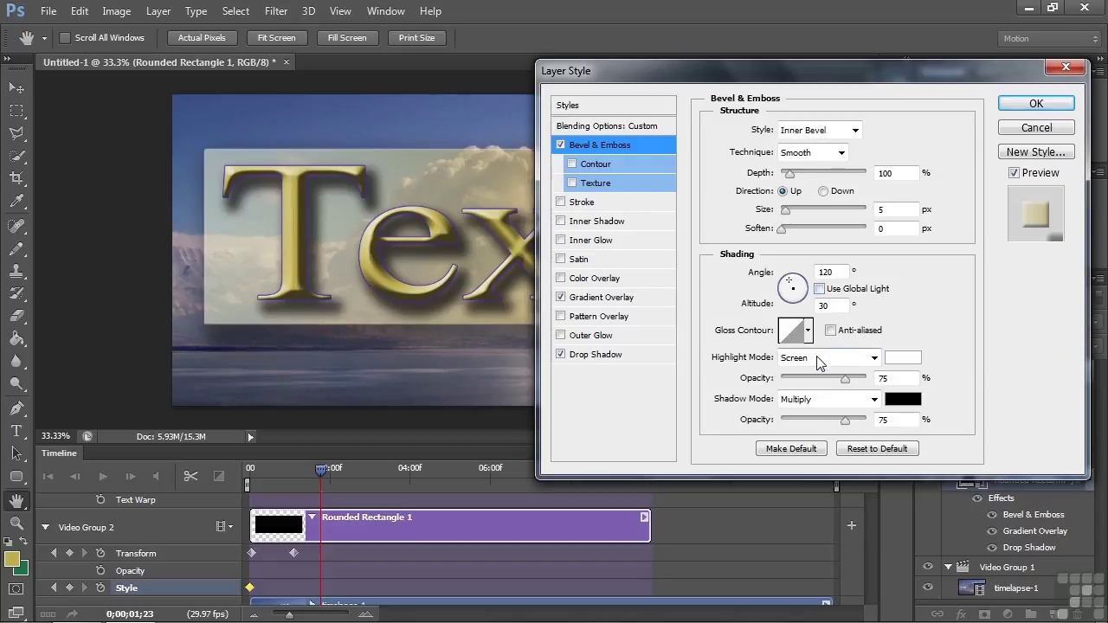
click(819, 290)
click(1036, 102)
drag(300, 476, 247, 479)
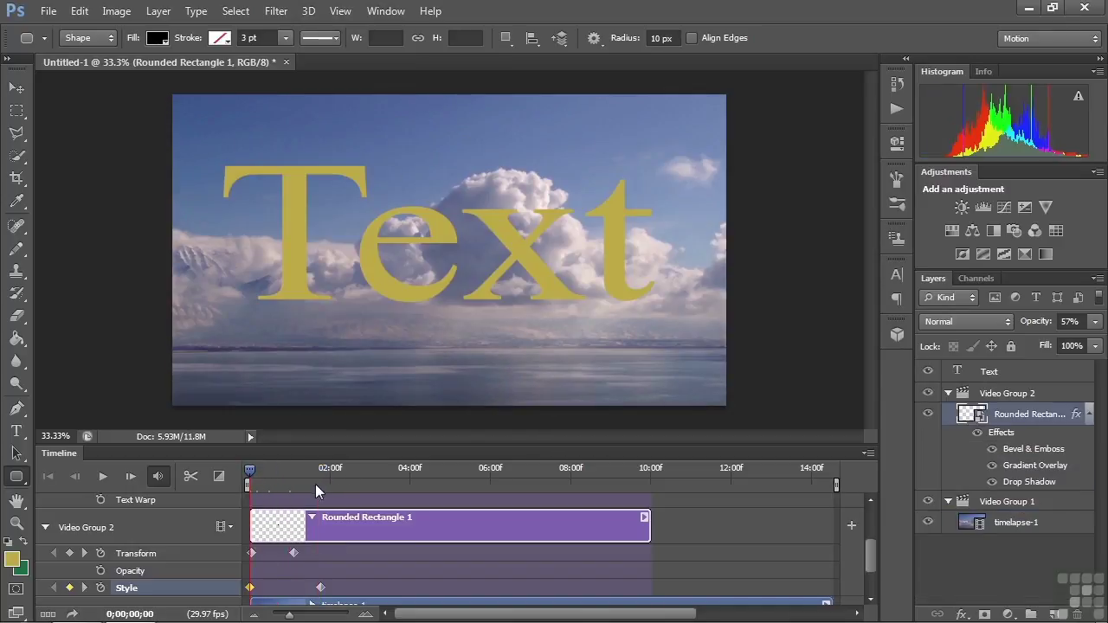
Move the second Style keyframe later to about 0;00;04;12 and replay the animation
key(space)
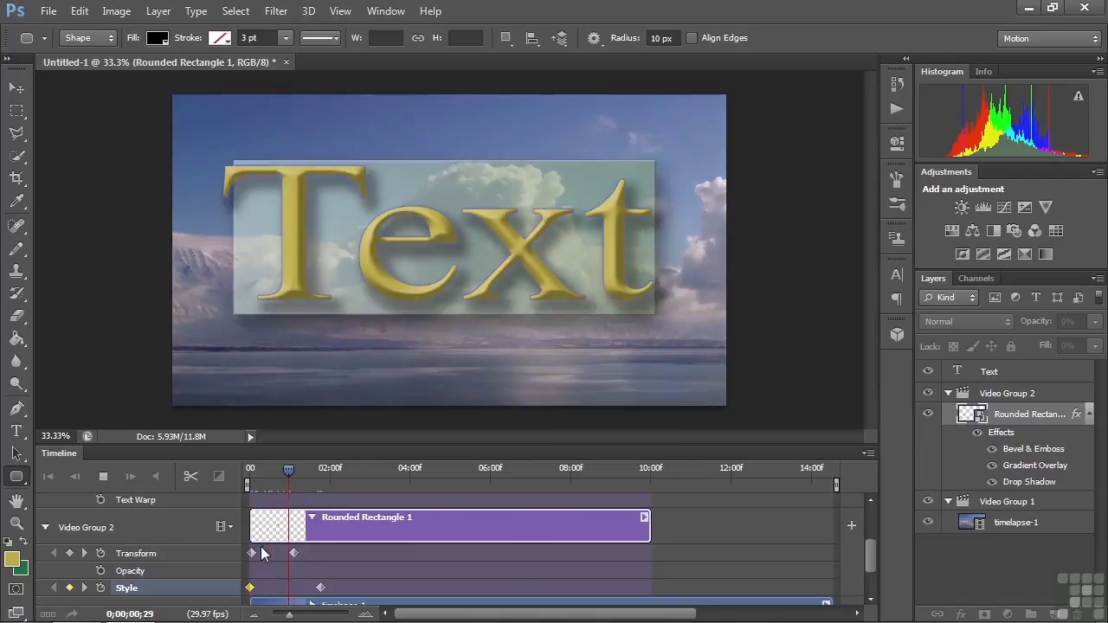
drag(321, 589, 426, 587)
drag(348, 472, 249, 474)
key(space)
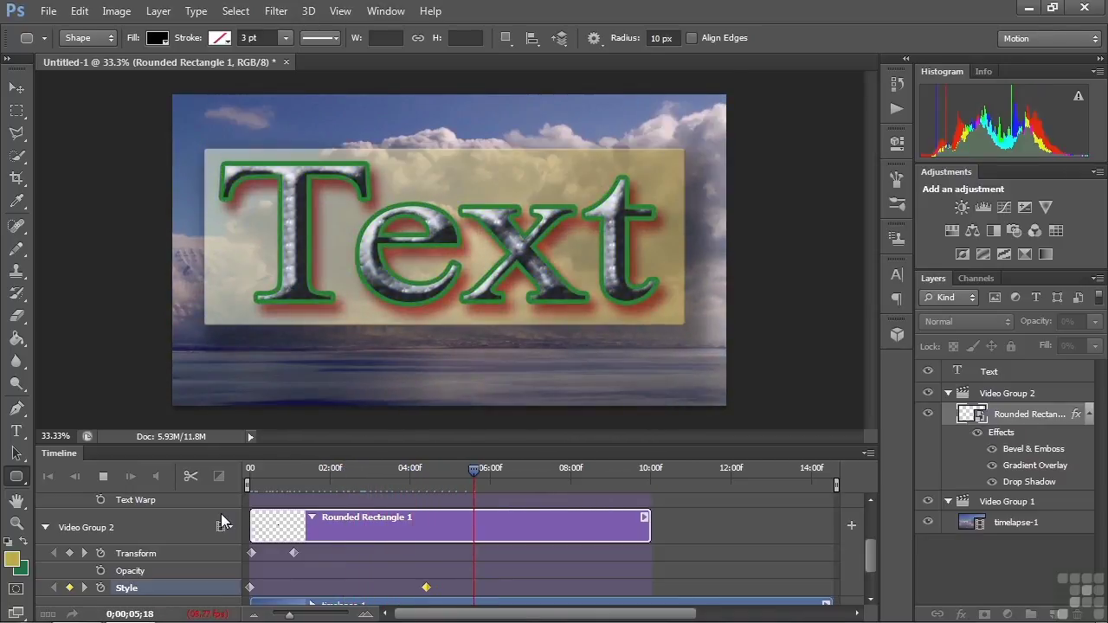
key(space)
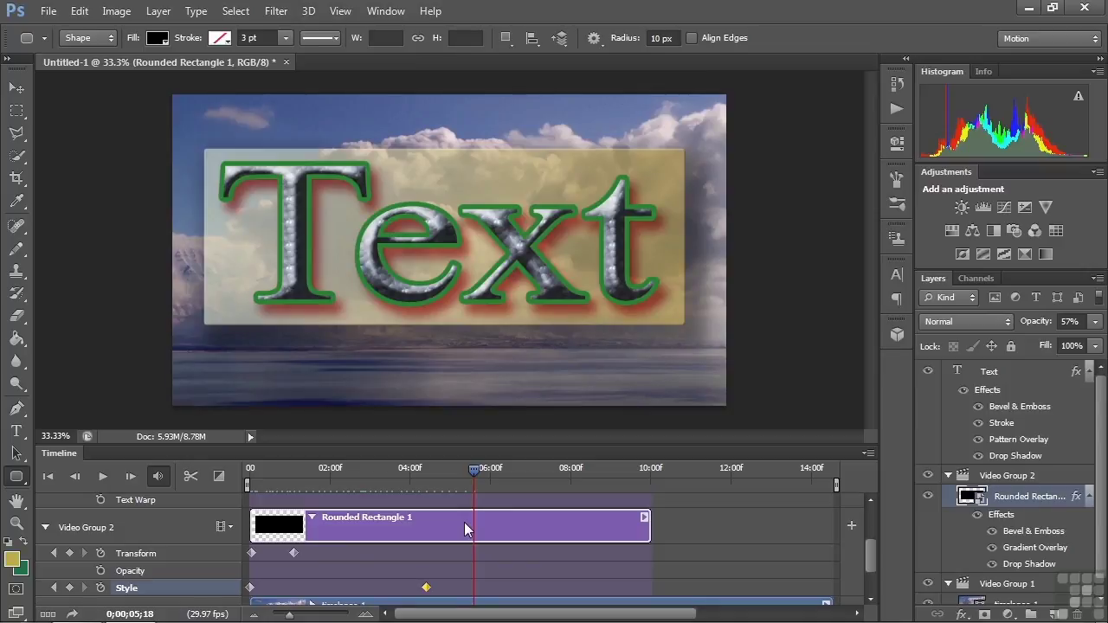
Show the Styles panel and apply a blue style with red glow at 0;00;05;18
click(386, 11)
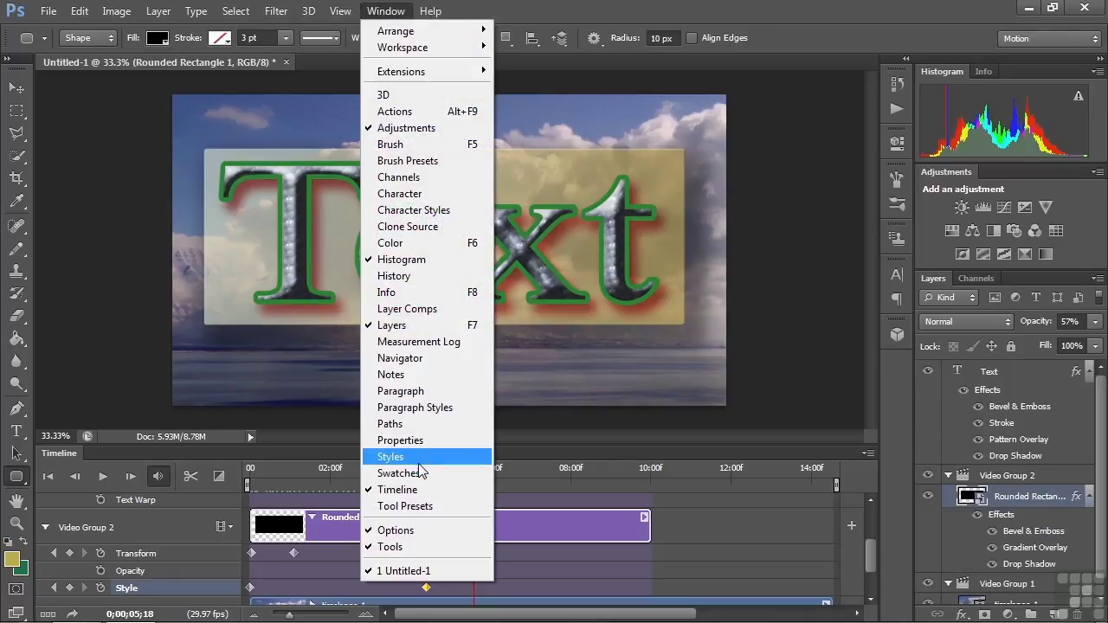
click(390, 456)
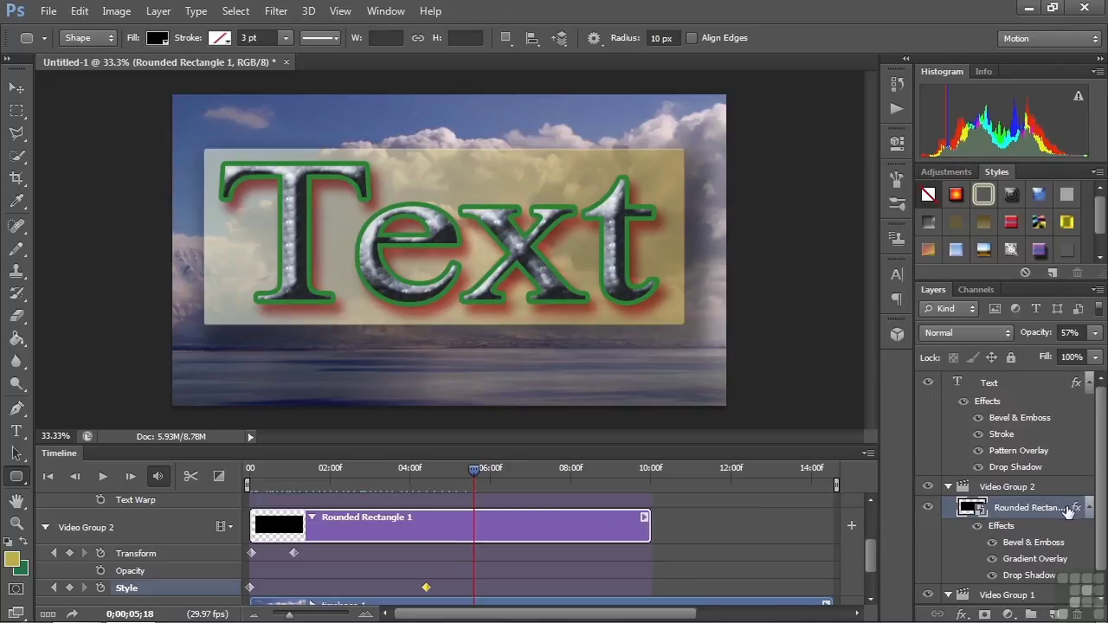
click(955, 194)
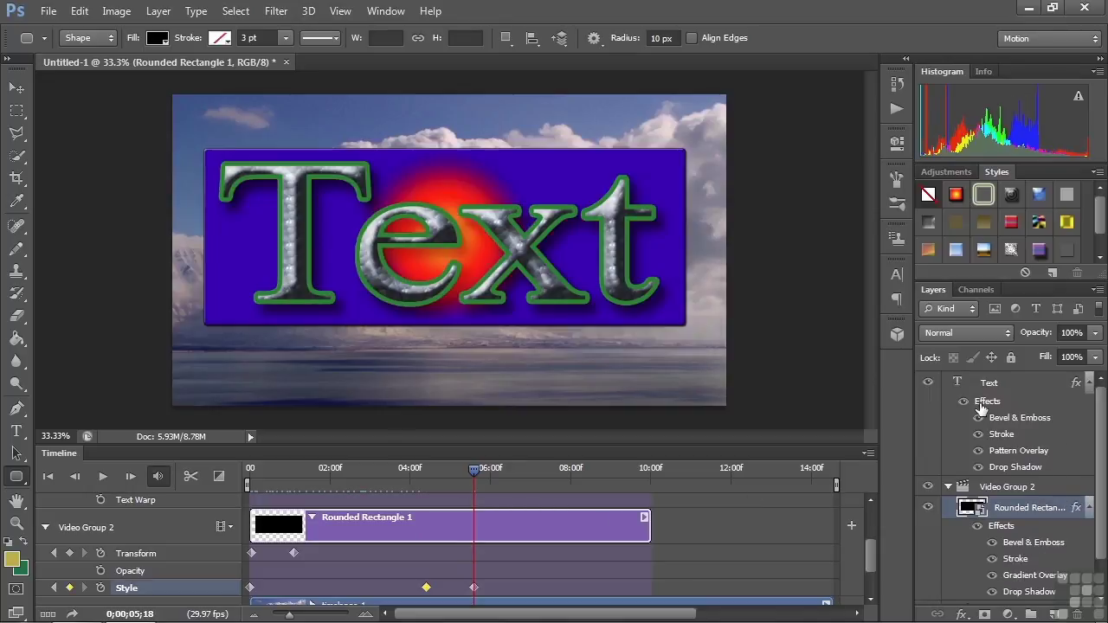
Apply a sky-gradient style at 0;00;07;15 and a rainbow-stripe style at 0;00;09;04
drag(474, 475, 551, 472)
click(983, 250)
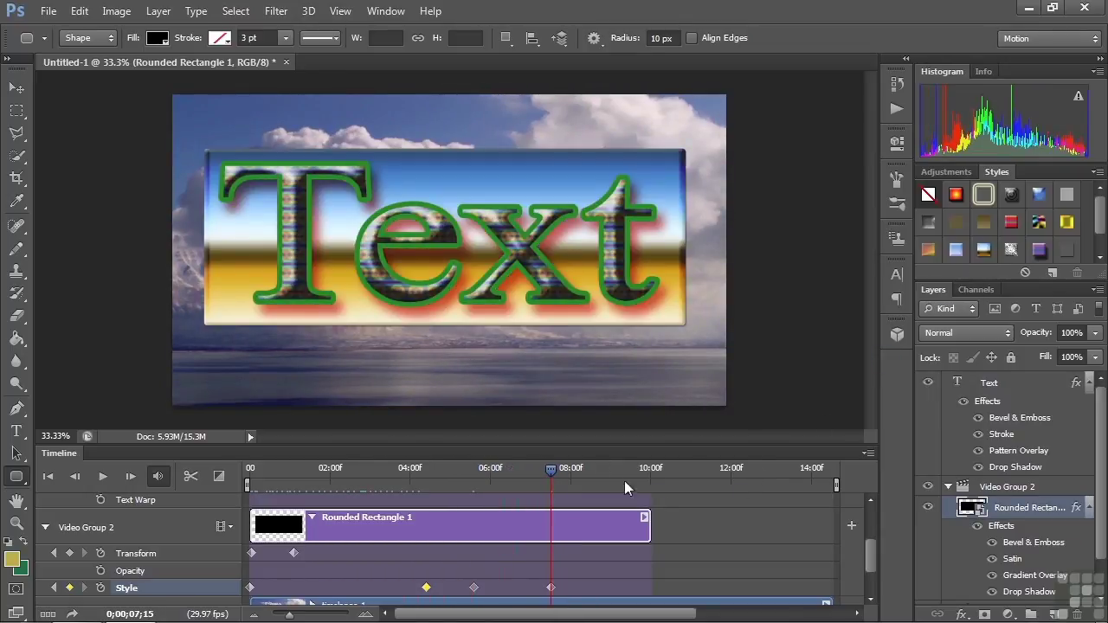
drag(551, 469, 615, 471)
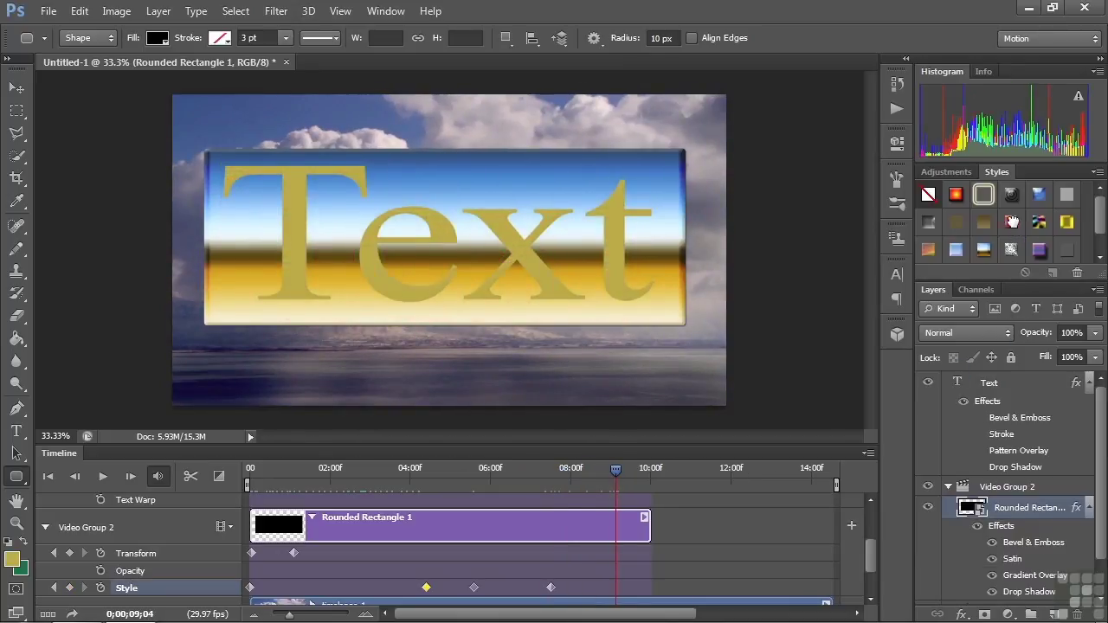
click(1010, 222)
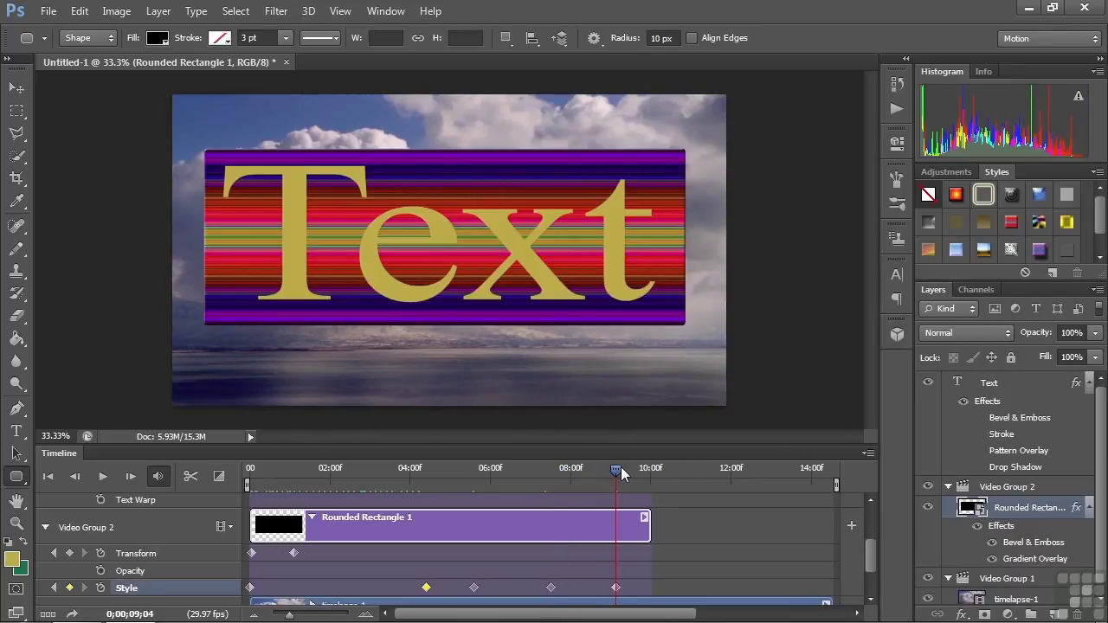
drag(617, 467, 559, 508)
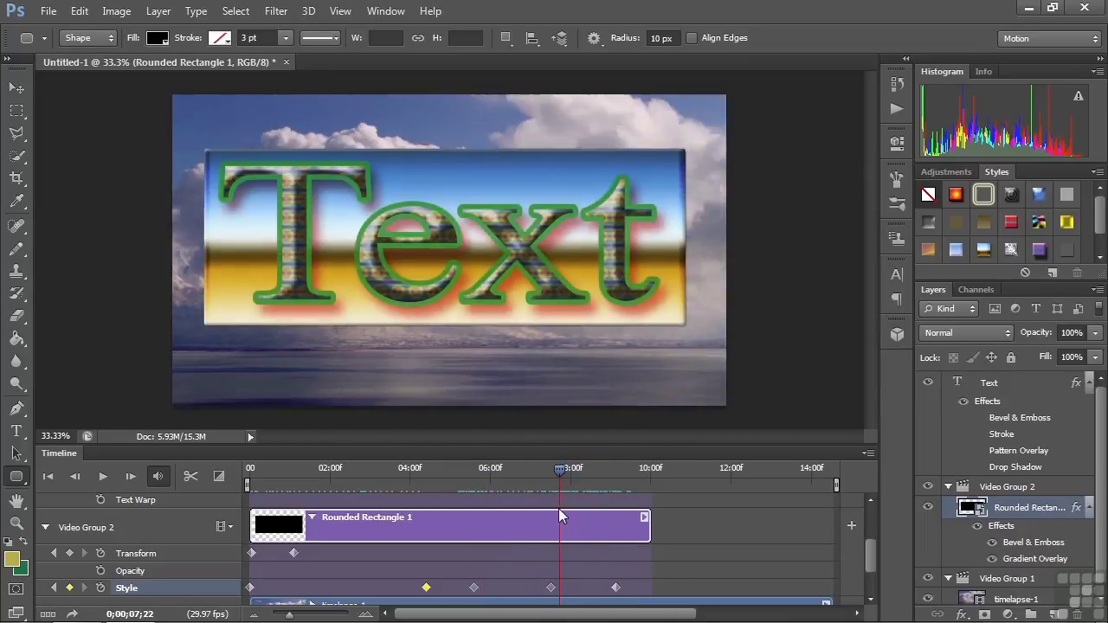